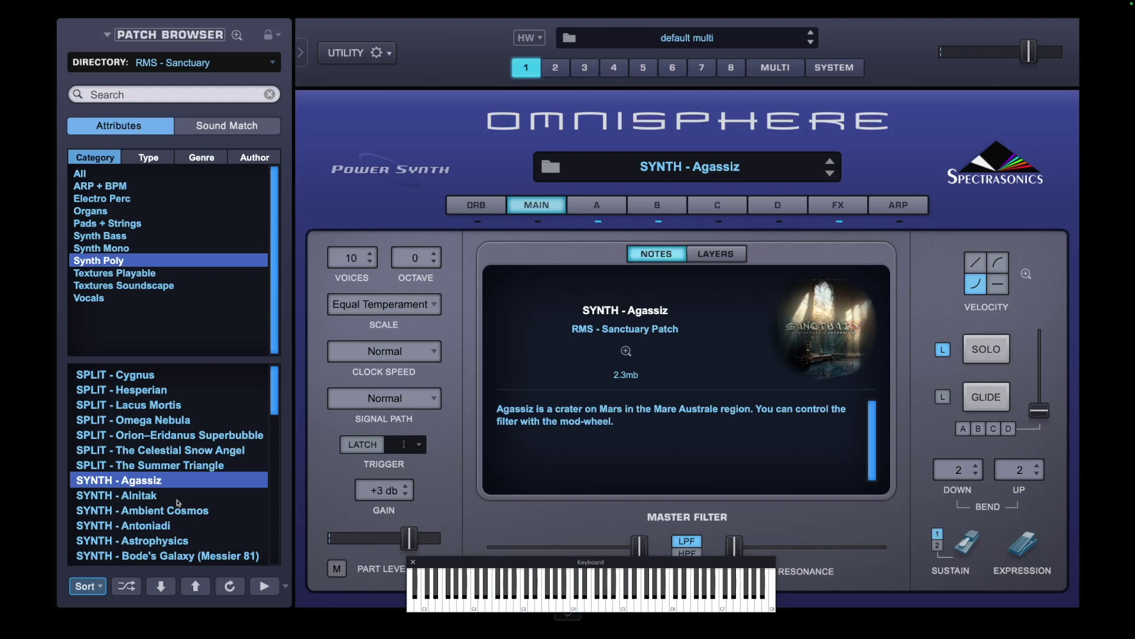
Initialize the multi to replace the loaded SYNTH - Agassiz patch with a blank default patch
left_click(599, 212)
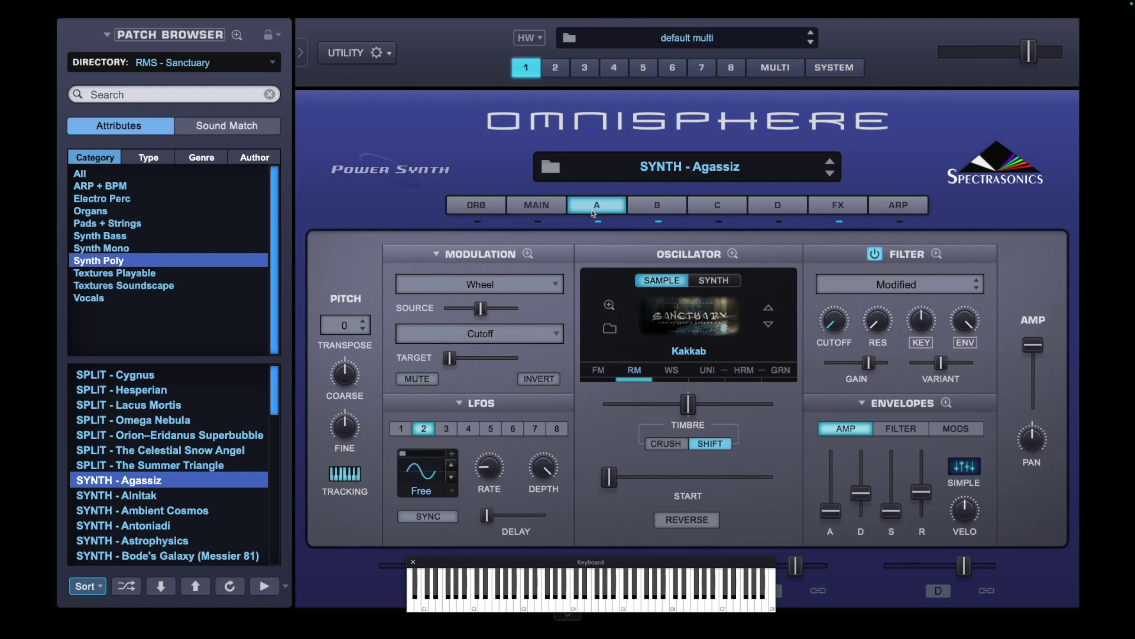
left_click(371, 59)
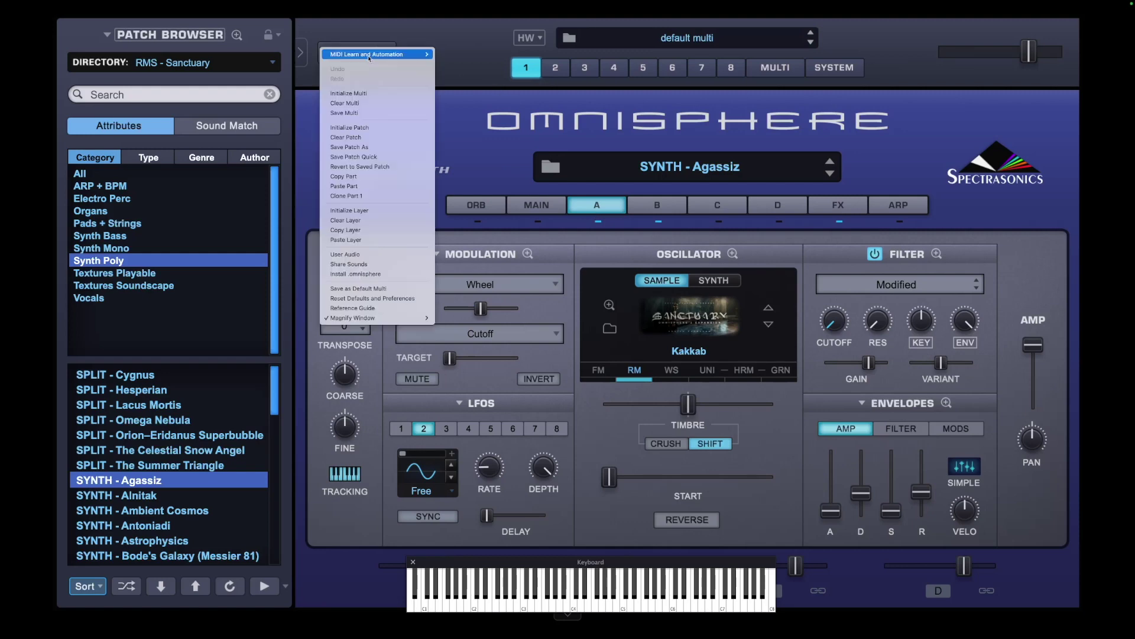
left_click(369, 93)
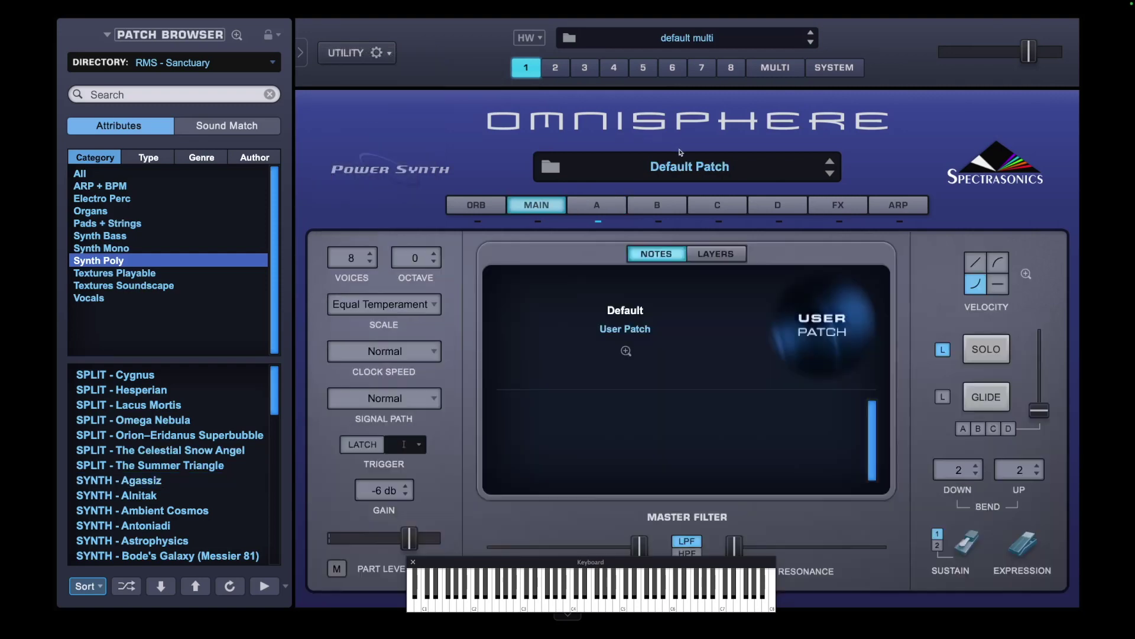
Switch layer A's oscillator to Sample mode and open its soundsource browser
left_click(597, 205)
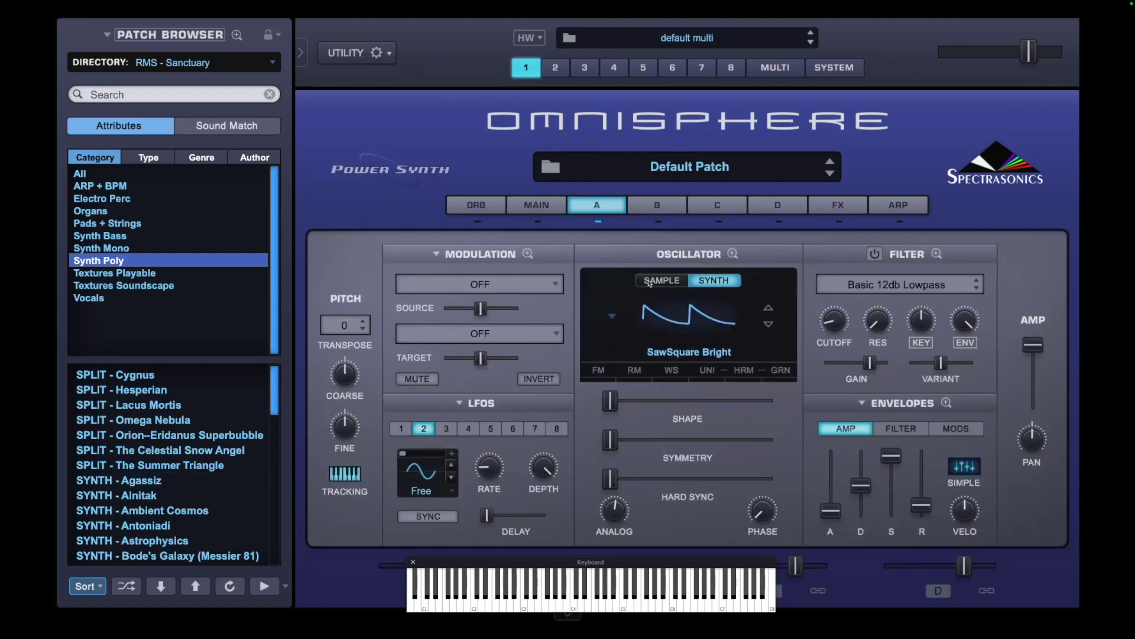
left_click(651, 280)
left_click(687, 325)
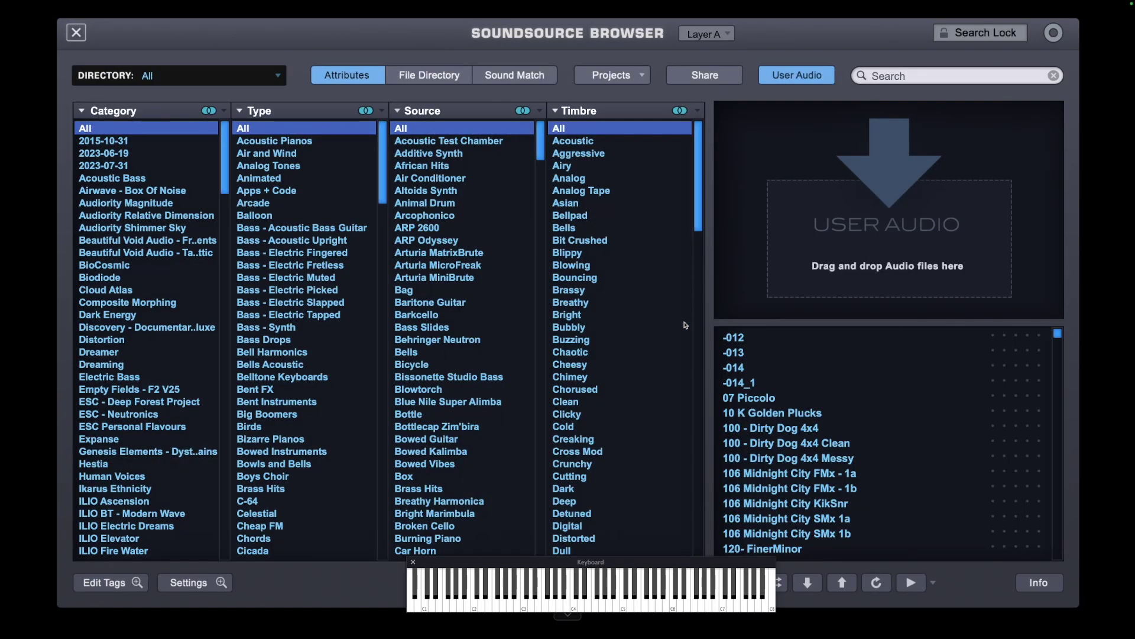
left_click(172, 79)
mouse_move(174, 183)
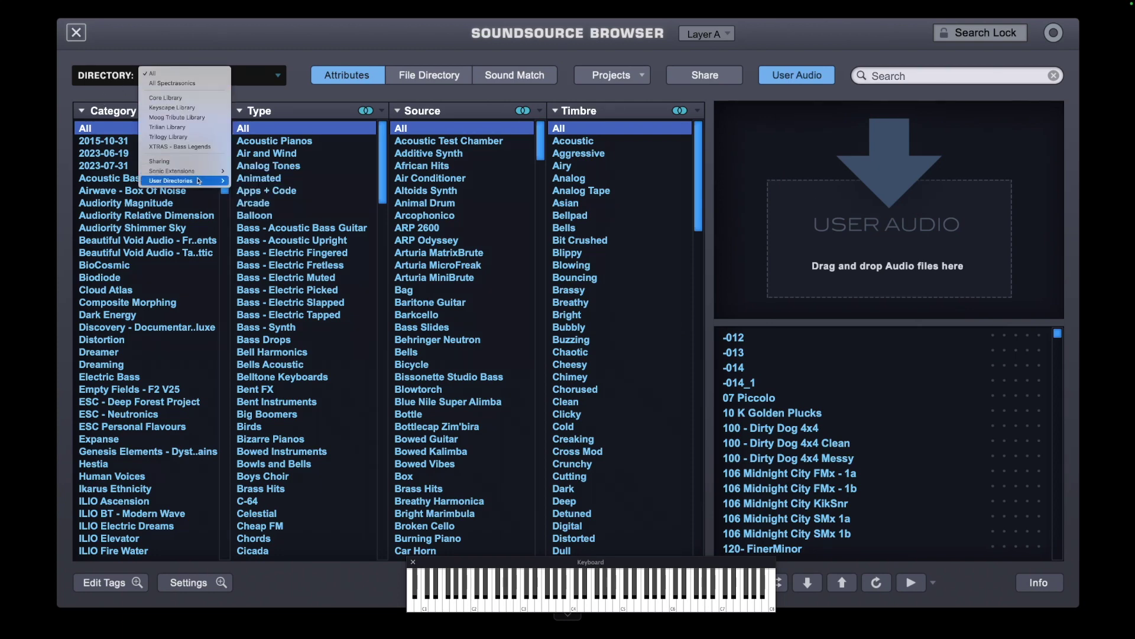
left_click(276, 111)
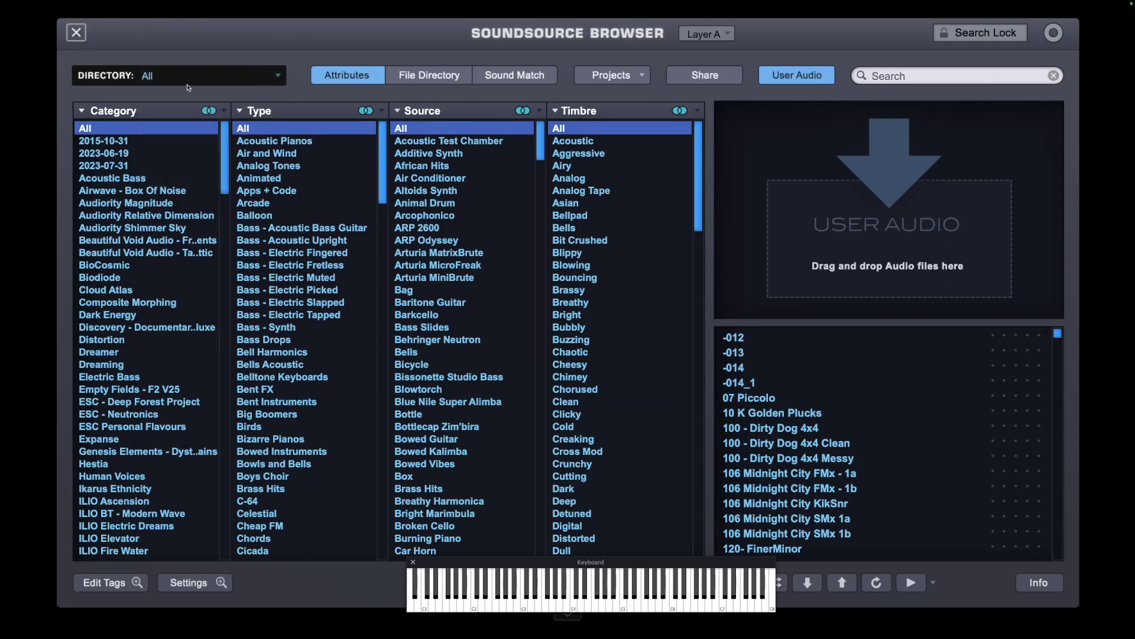
left_click(232, 84)
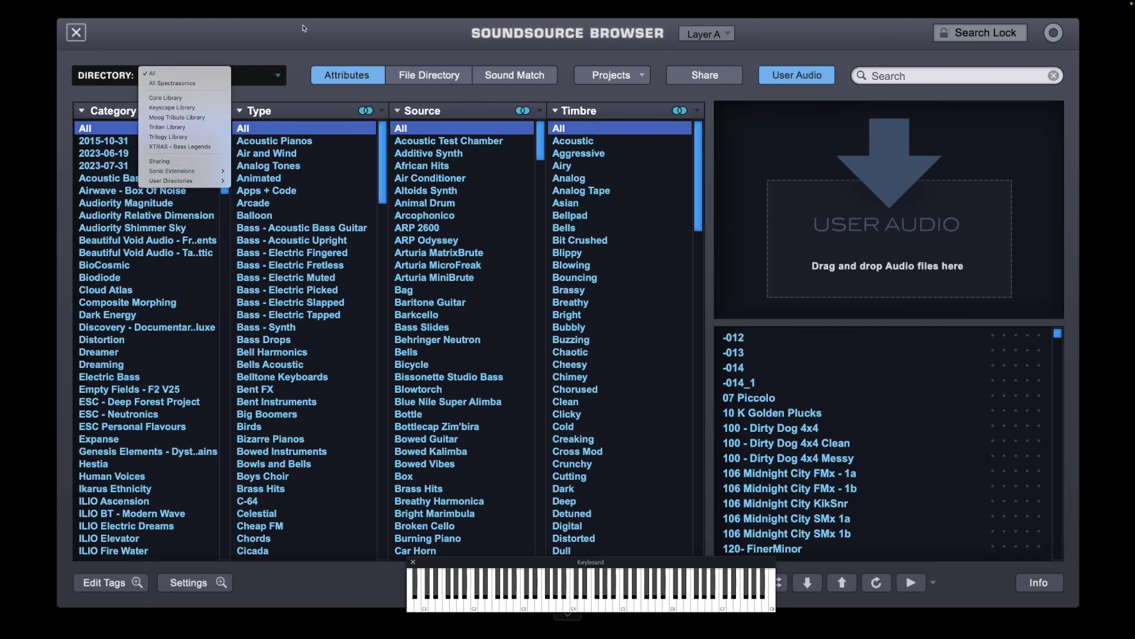
left_click(143, 32)
left_click(83, 34)
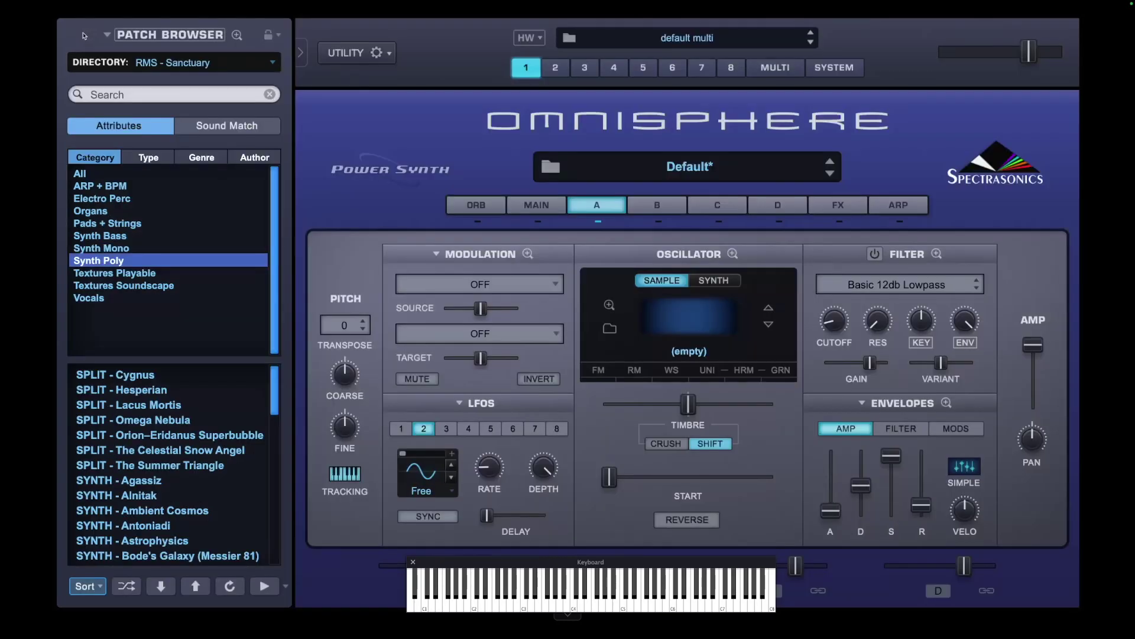
Reopen layer A's soundsource browser and set the directory to User
left_click(702, 312)
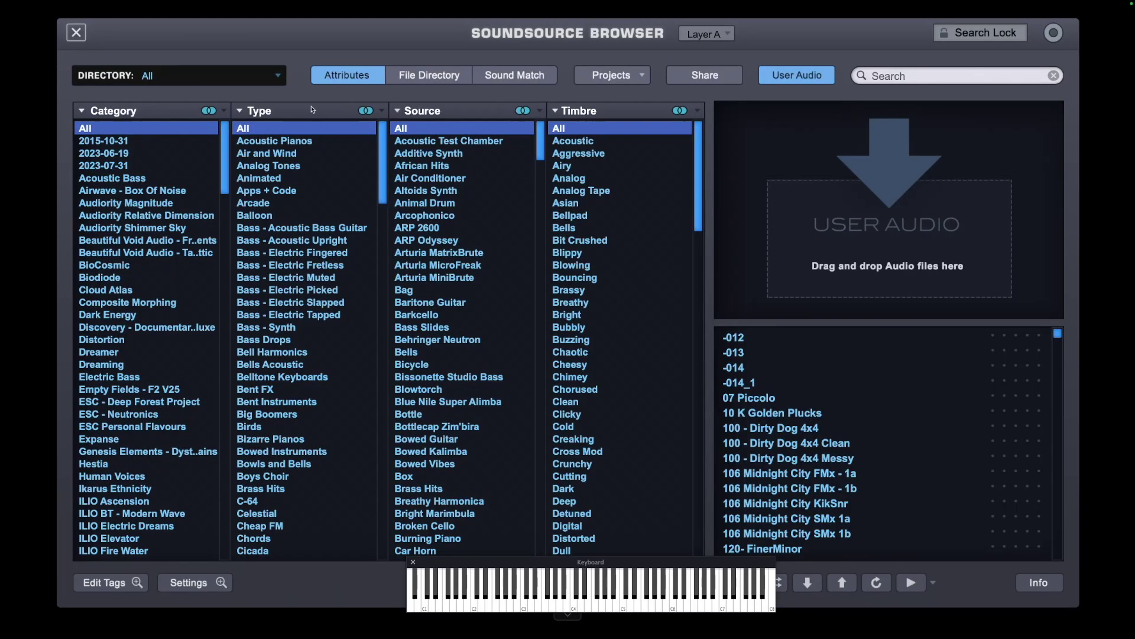
left_click(278, 77)
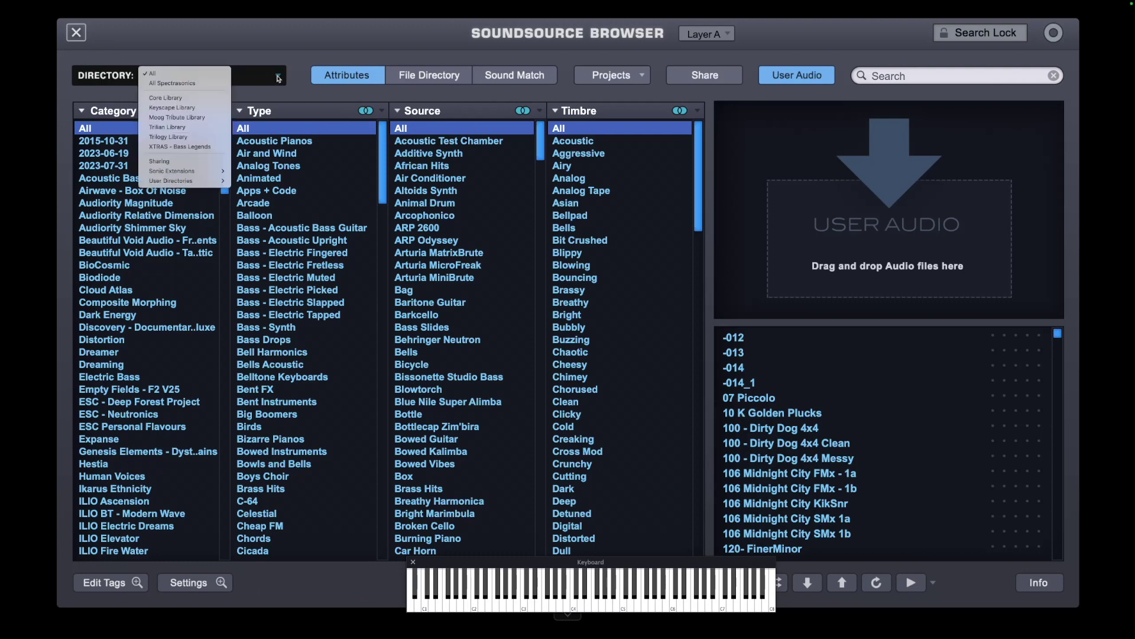
mouse_move(215, 181)
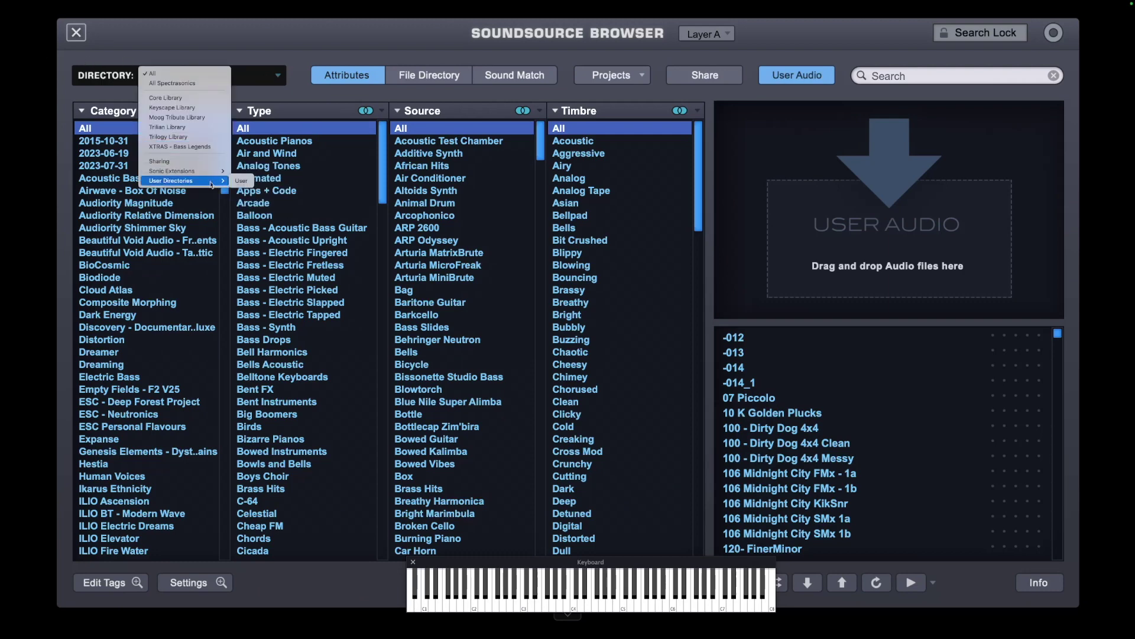
left_click(242, 181)
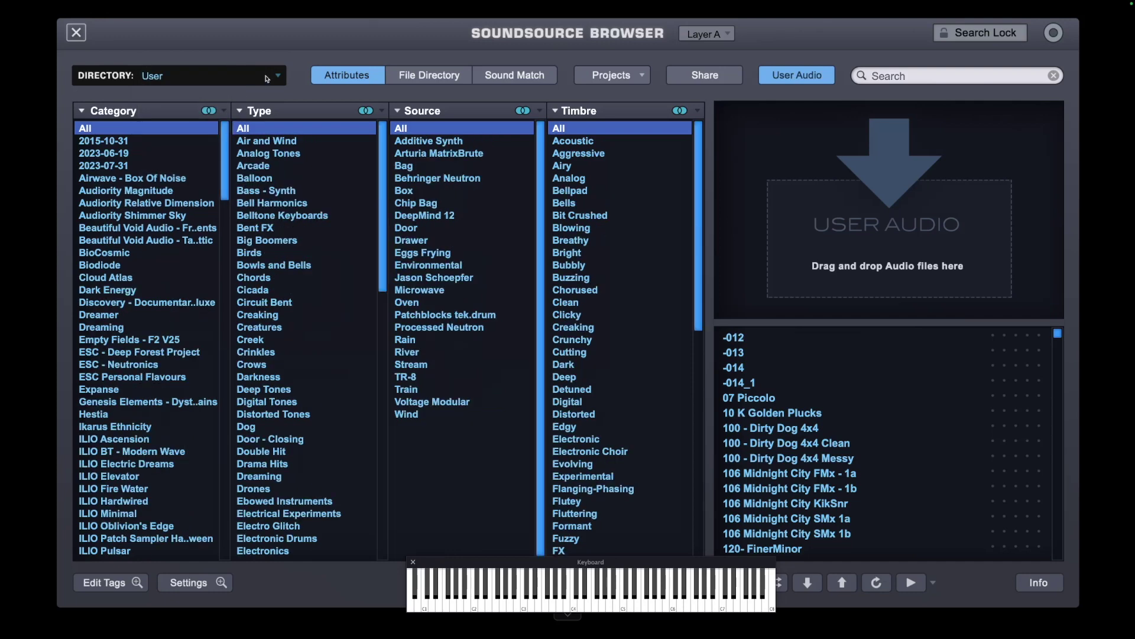
left_click(267, 79)
left_click(194, 102)
Filter the user soundsources by the RMS - Sanctuary category
scroll(163, 396, "down", 2)
scroll(163, 397, "down", 20)
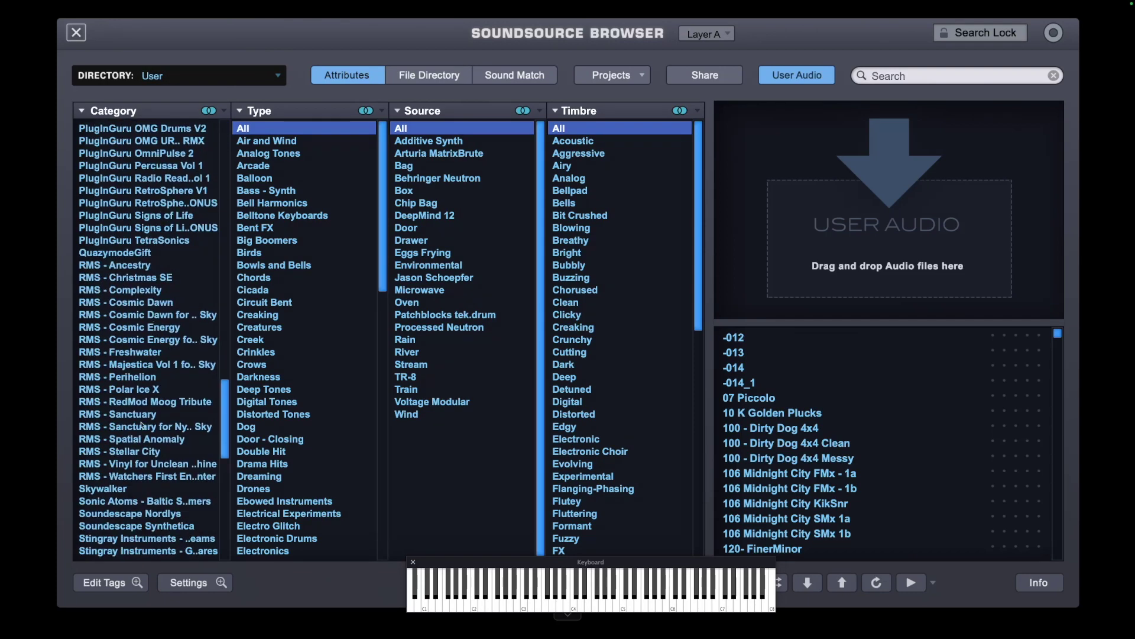
left_click(147, 418)
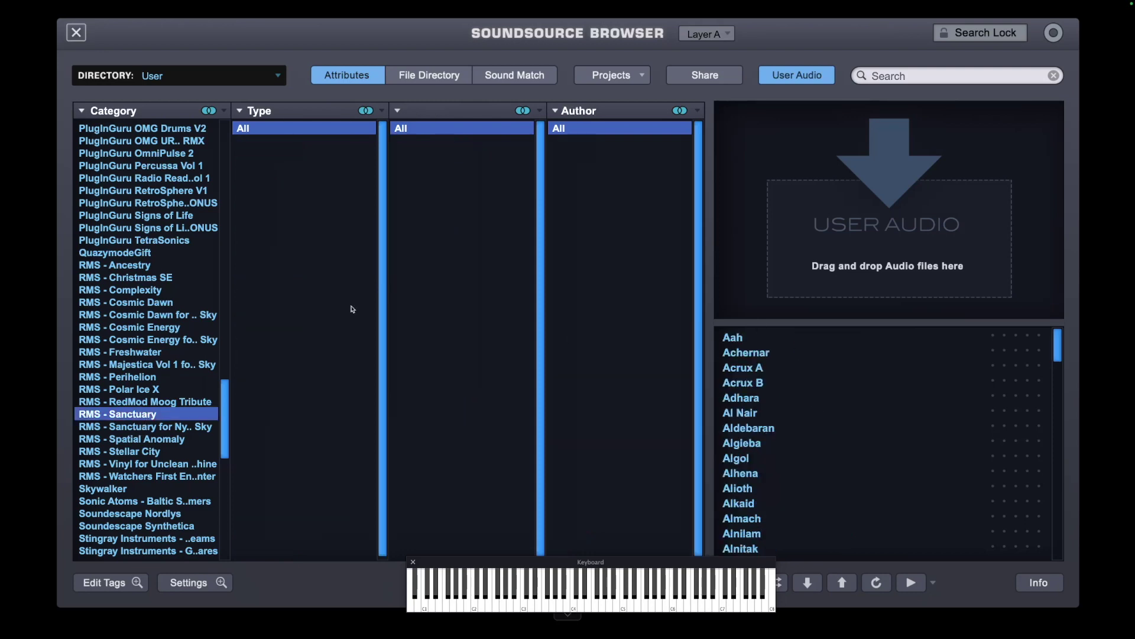
Compare the soundsource lists of the RMS - Sanctuary category and its Sanctuary for Ny.. Sky counterpart
left_click(190, 428)
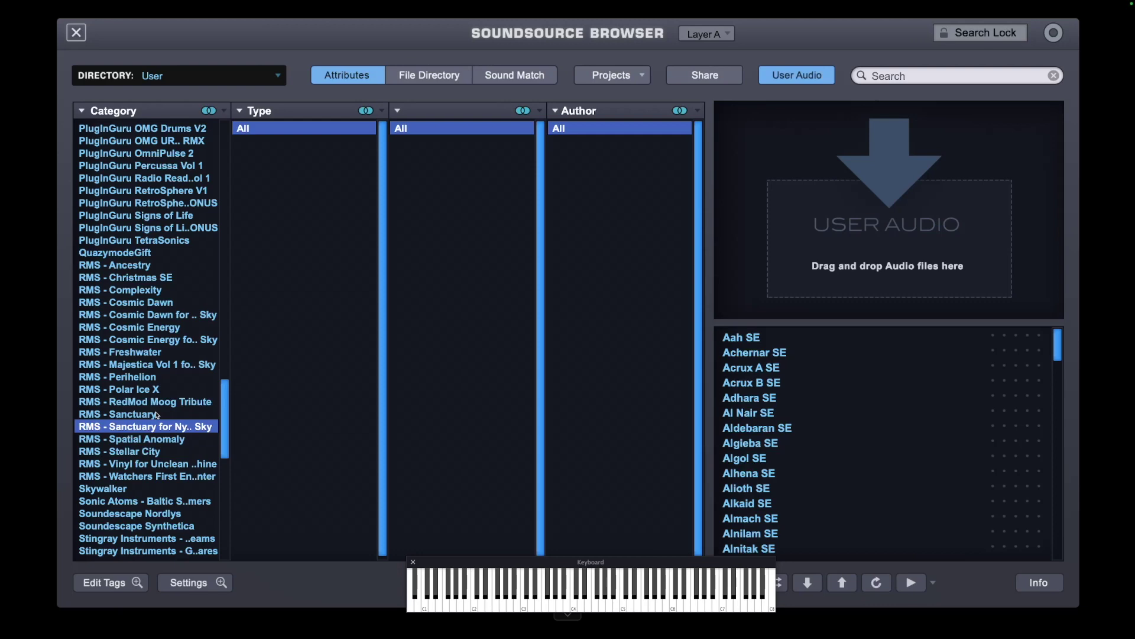
left_click(157, 414)
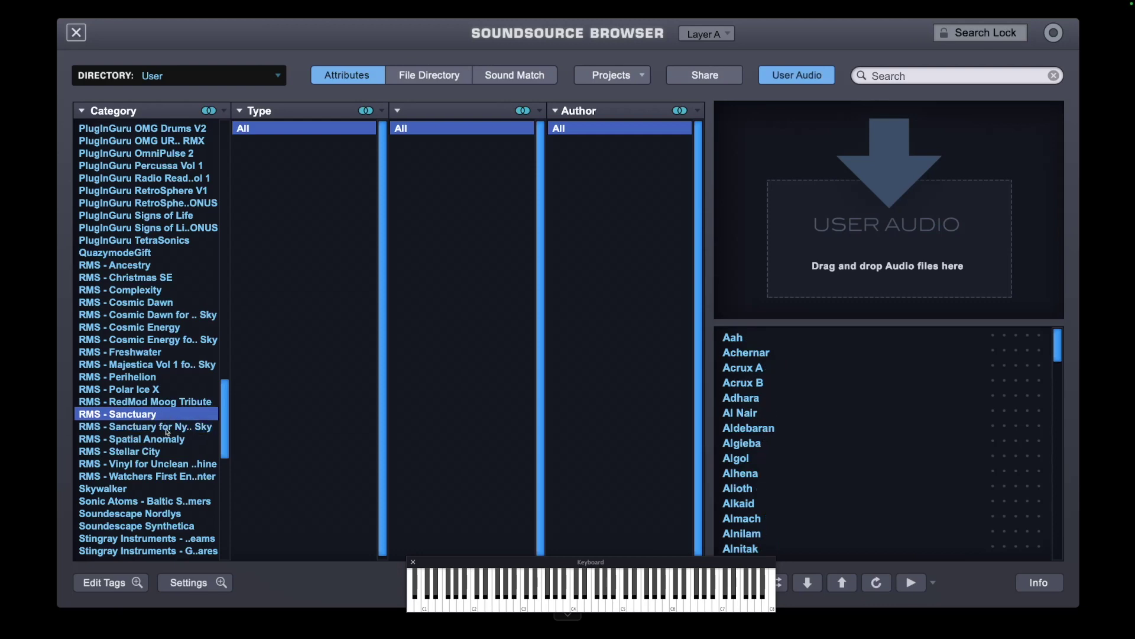
left_click(168, 433)
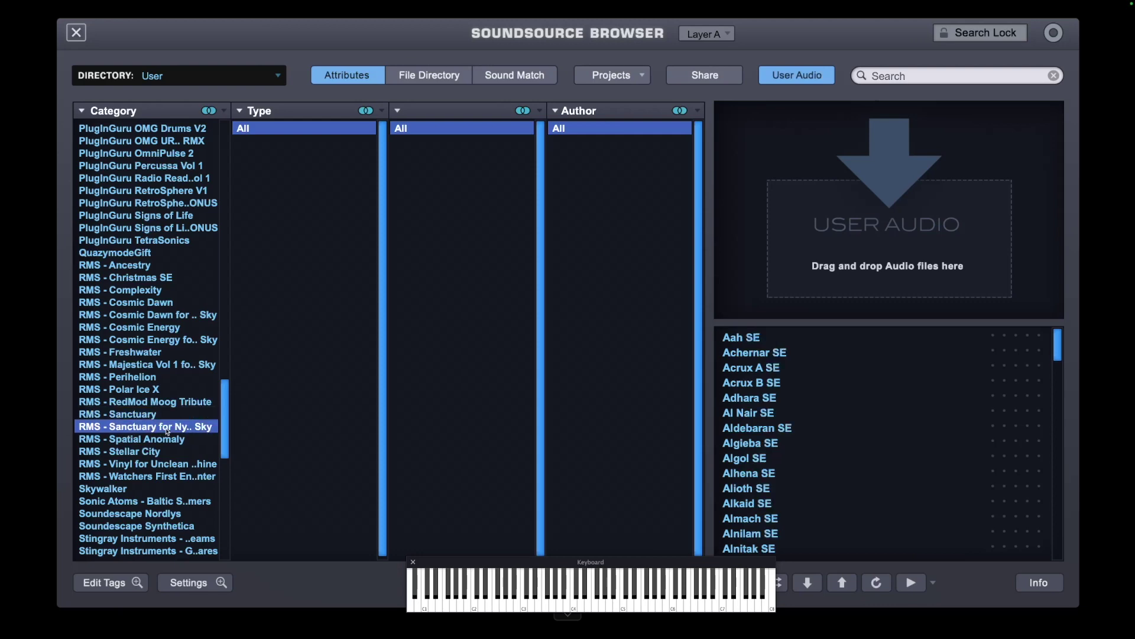
left_click(171, 417)
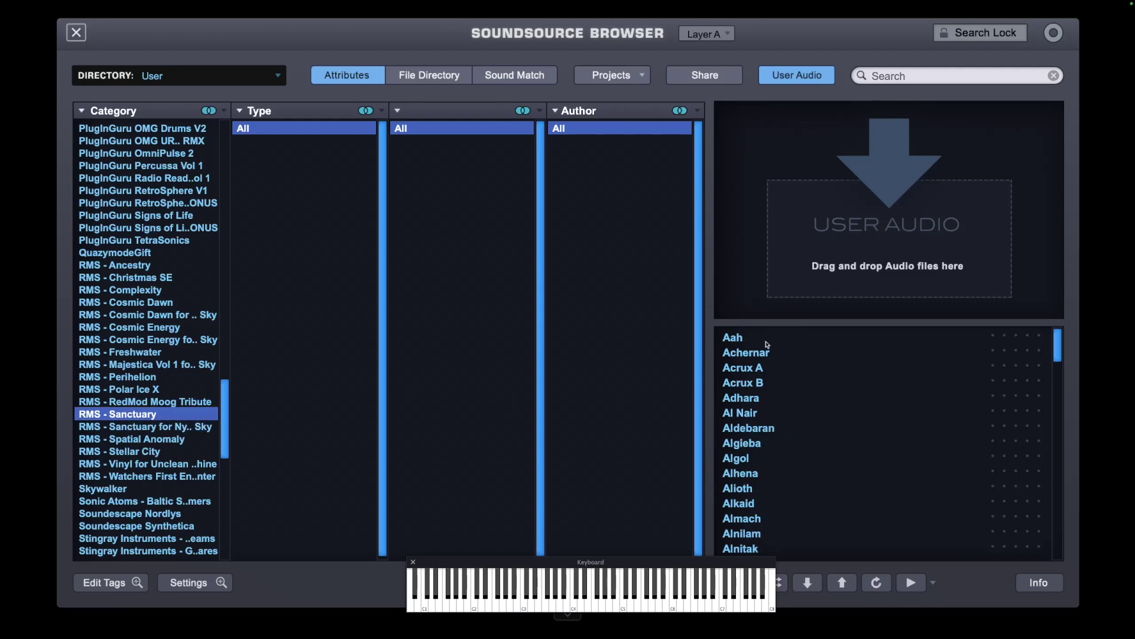
left_click(137, 428)
left_click(155, 417)
left_click(166, 439)
left_click(167, 426)
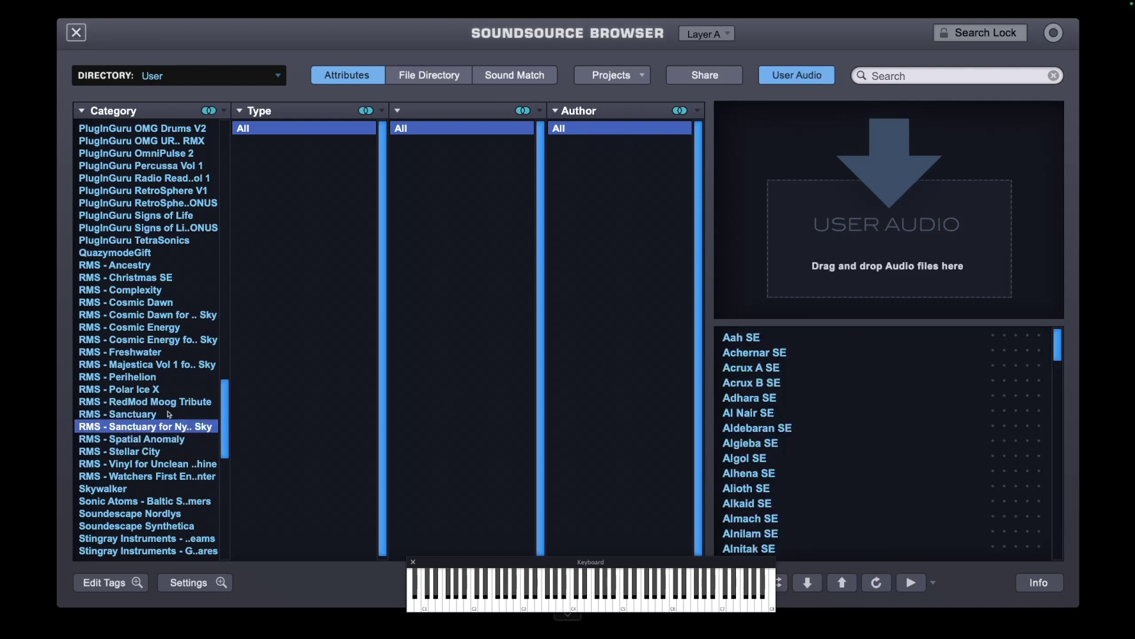
Load the Adhara soundsource from the RMS - Sanctuary category into layer A and close the browser
left_click(170, 414)
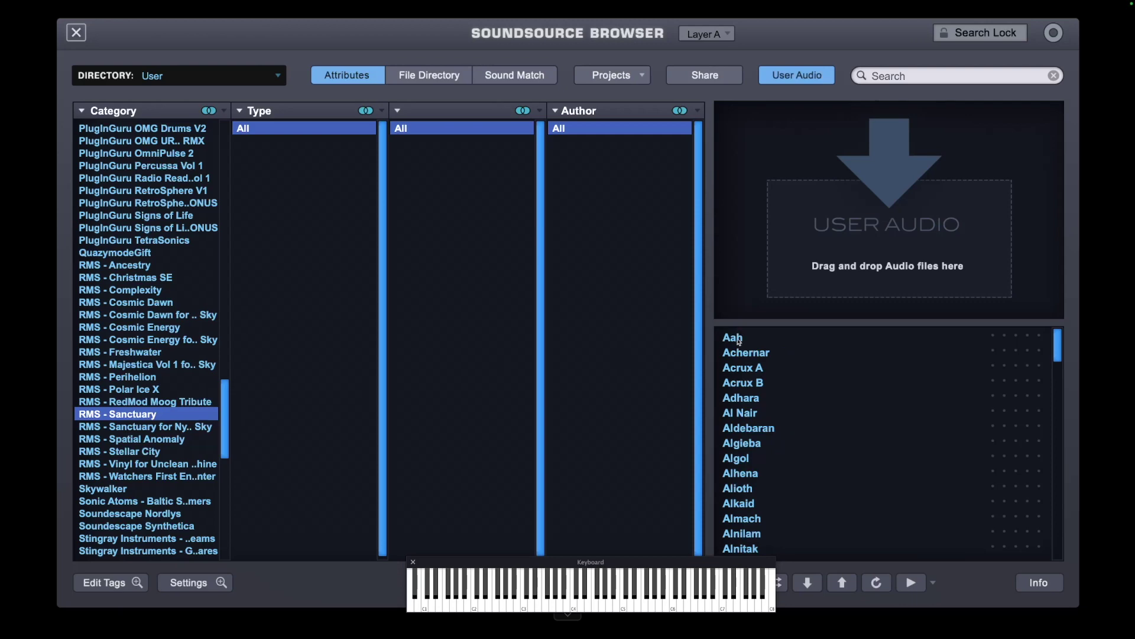
left_click(761, 404)
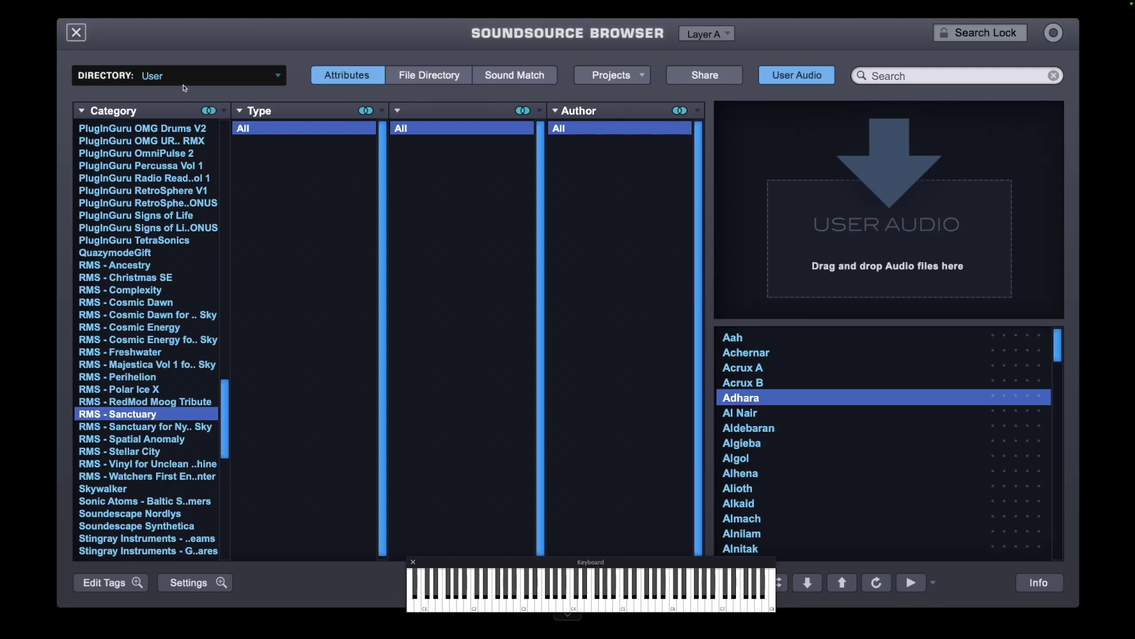
left_click(76, 33)
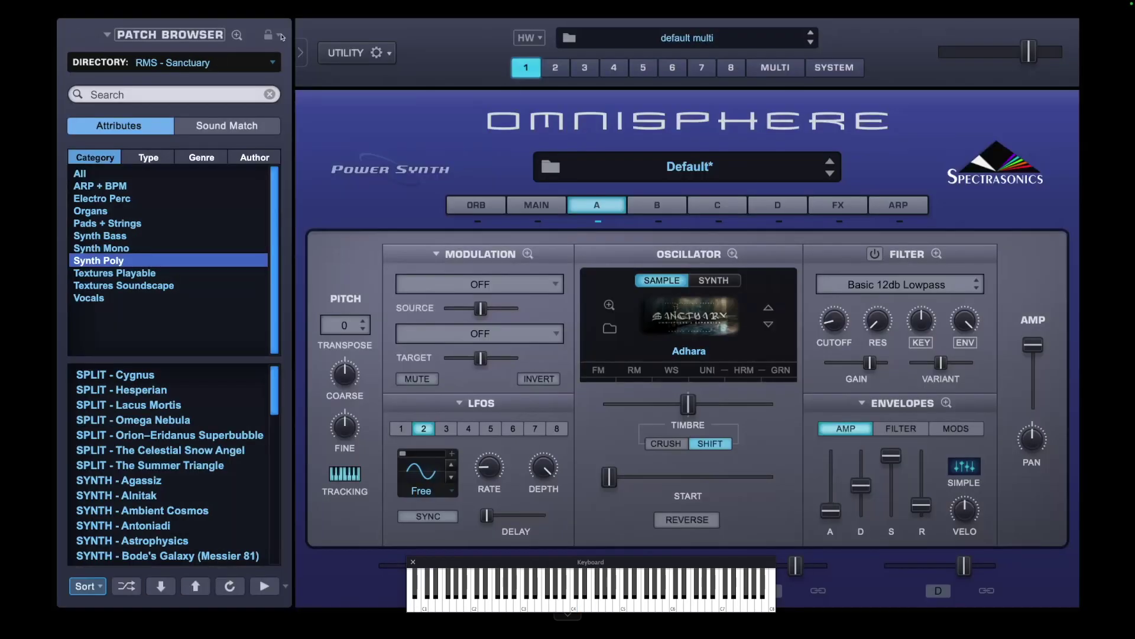
Add a Pro-Verb reverb to the first slot of the patch's common effects rack
left_click(850, 208)
left_click(435, 289)
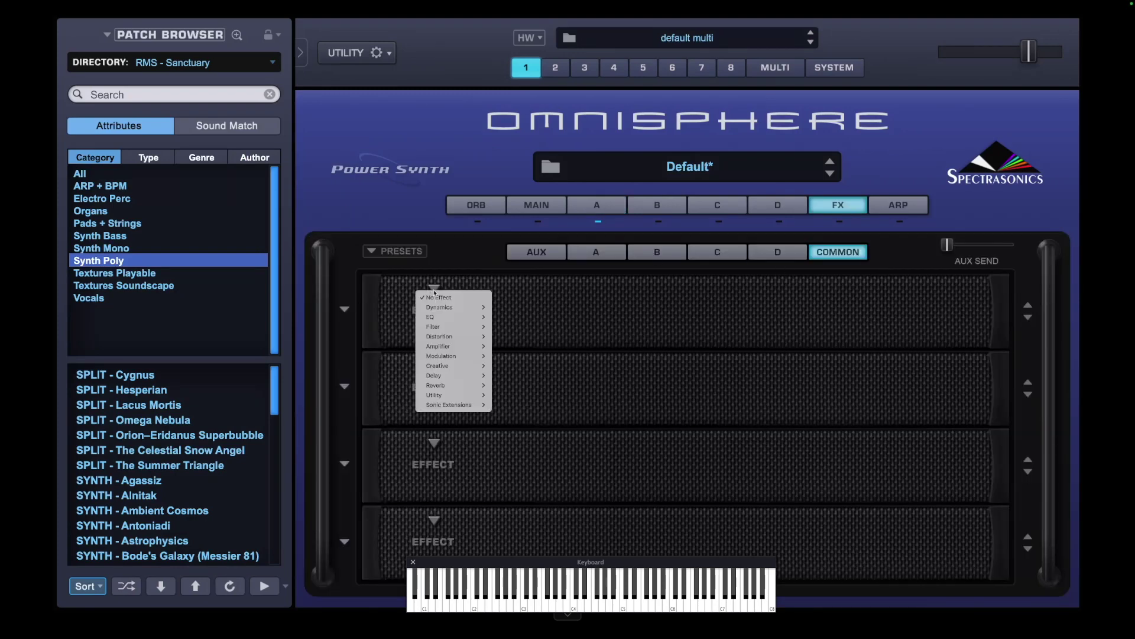
mouse_move(453, 386)
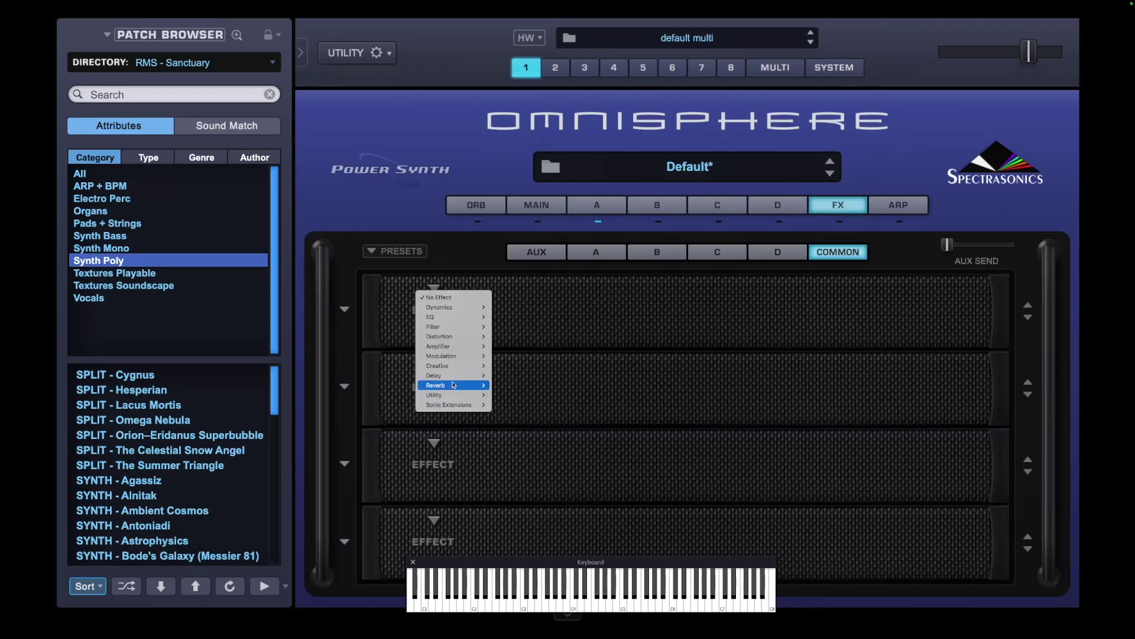
left_click(513, 385)
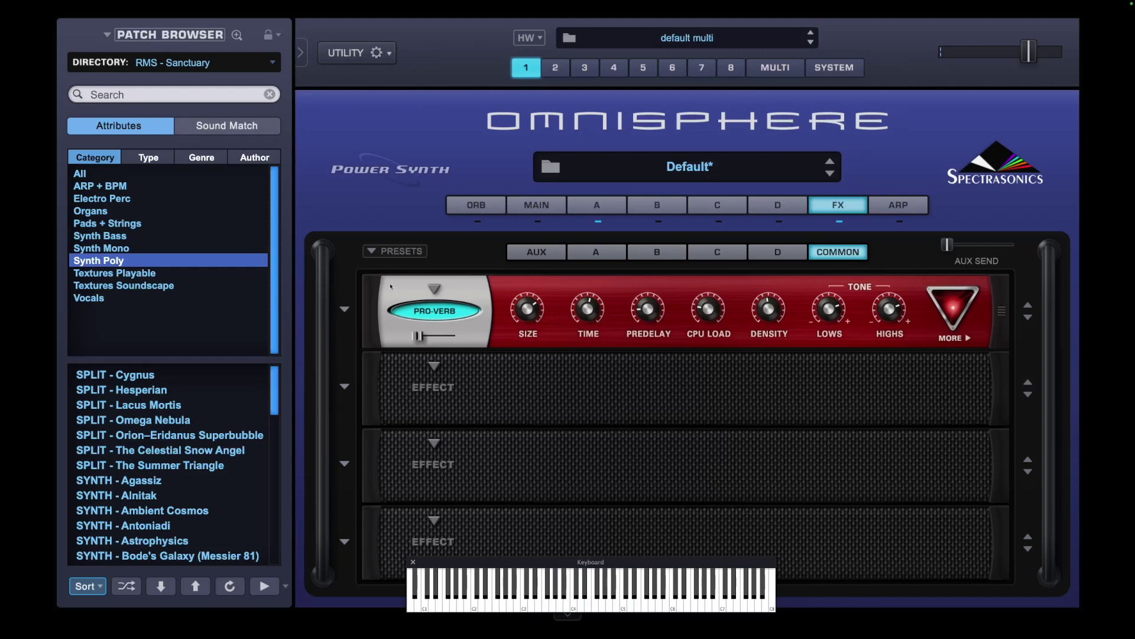
Apply the Concert Hall preset from Long Reverbs to the Pro-Verb effect
left_click(350, 308)
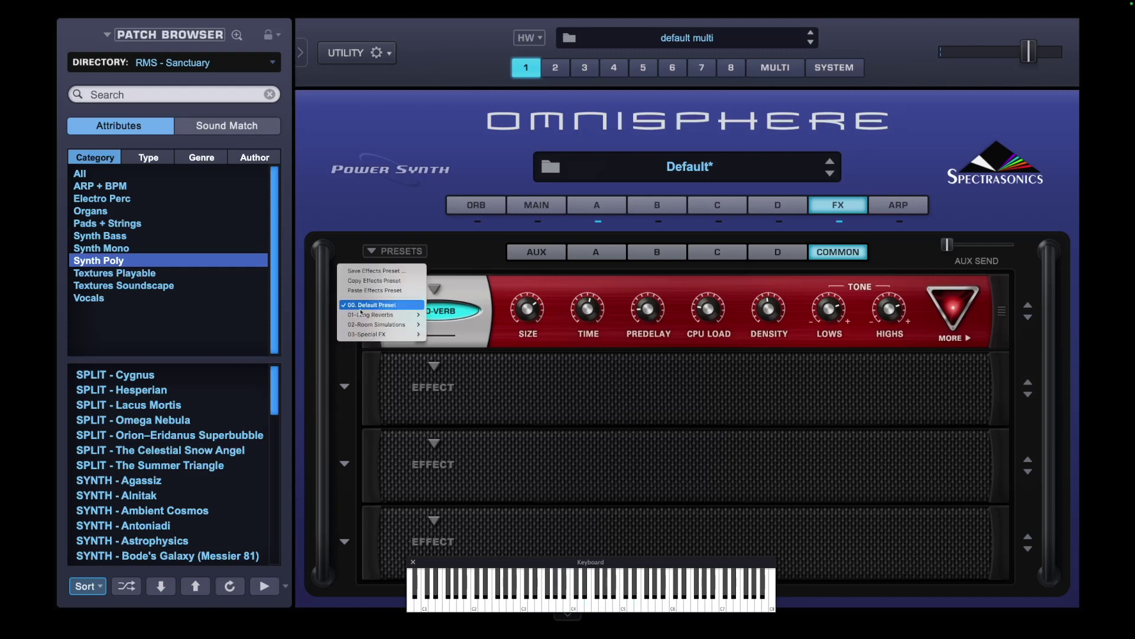
left_click(433, 390)
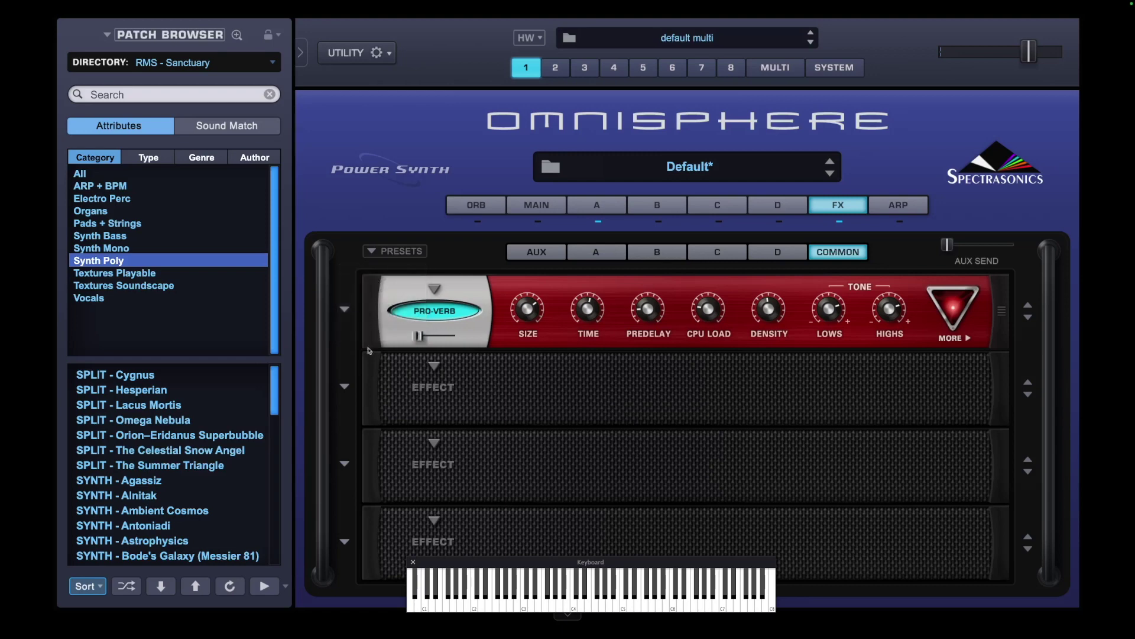
left_click(346, 309)
mouse_move(384, 315)
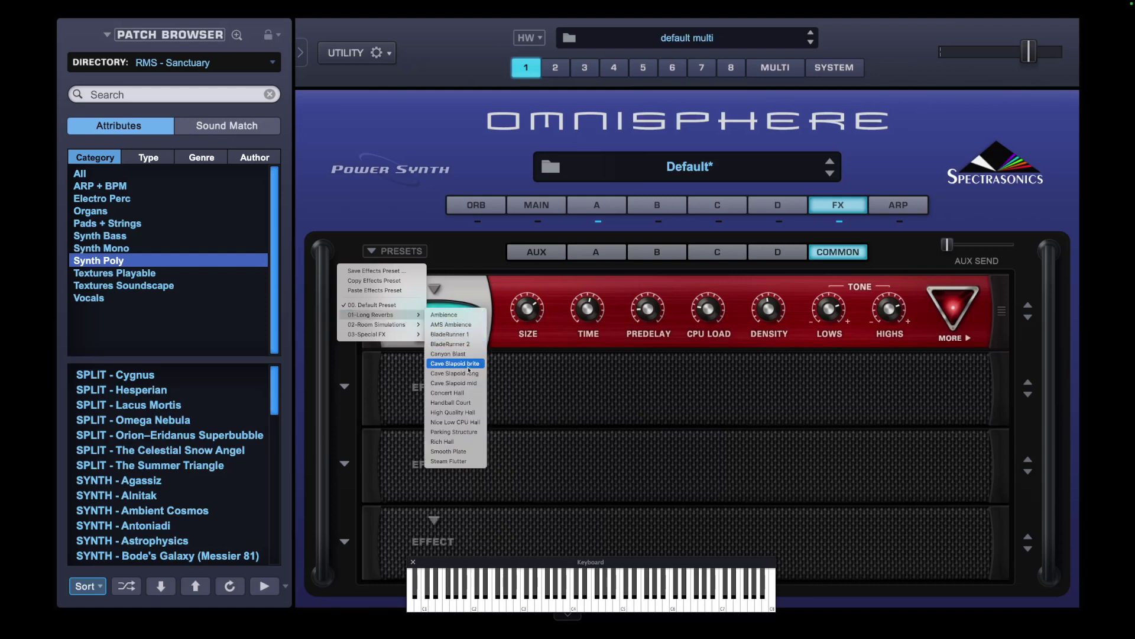
left_click(464, 396)
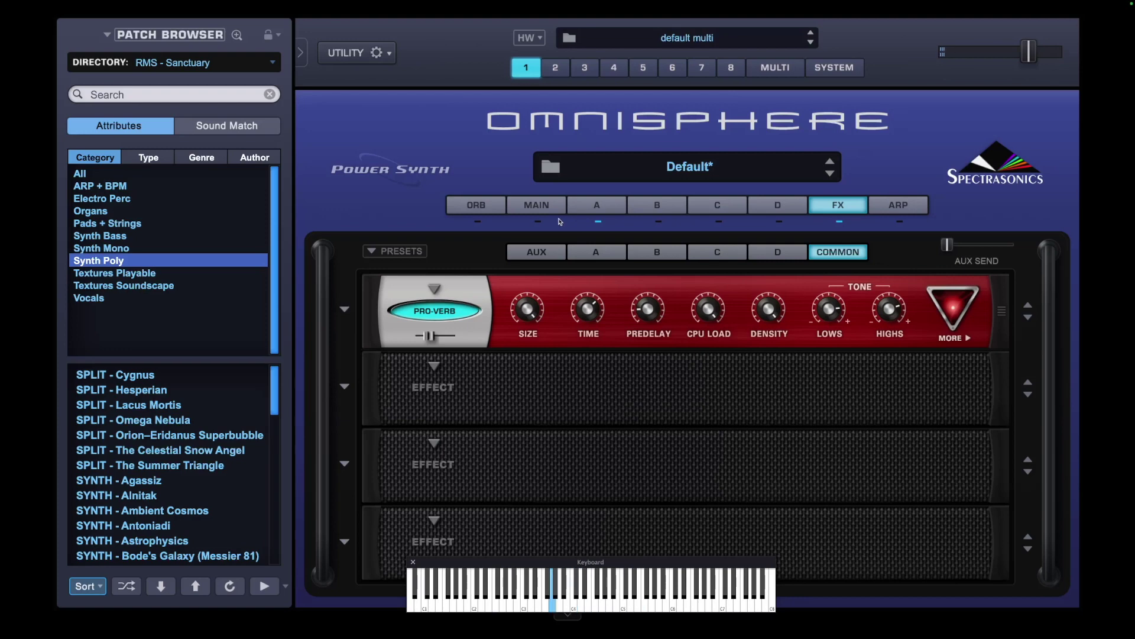
Switch layer B's oscillator to Sample mode and open its soundsource browser
left_click(616, 211)
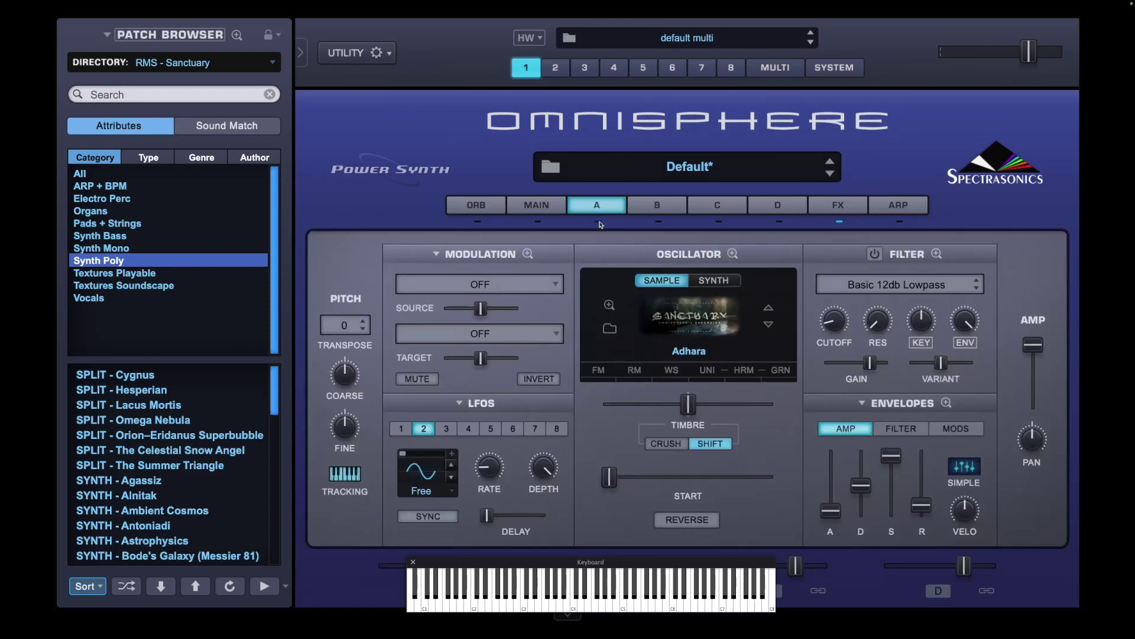
left_click(647, 209)
left_click(670, 282)
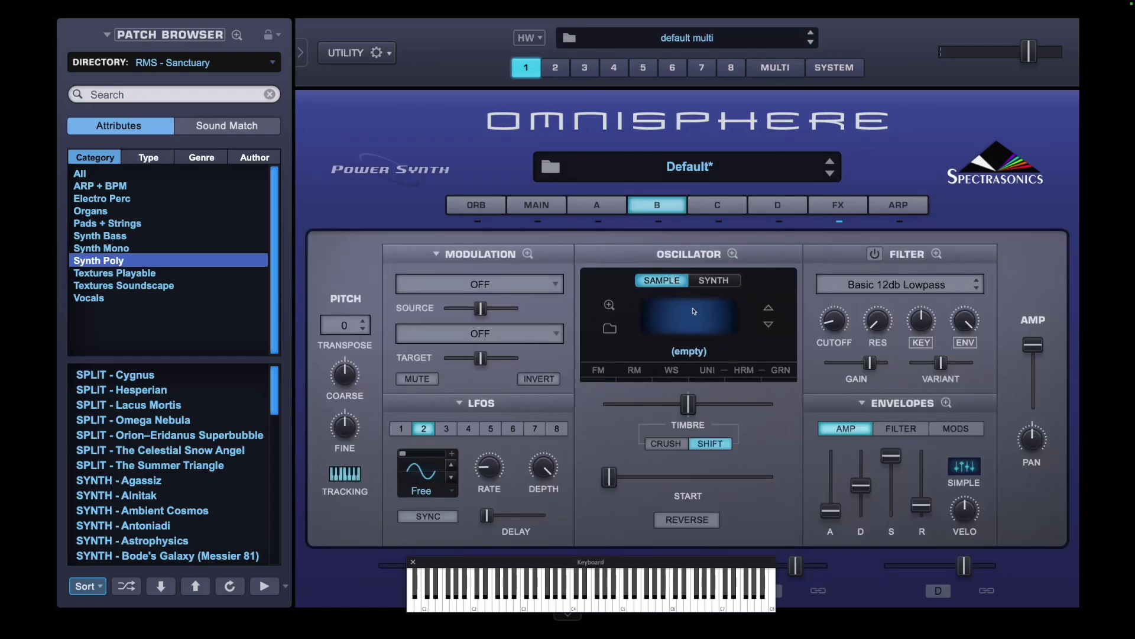
left_click(689, 352)
Load the Sirius soundsource into layer B, close the browser and turn layer A on alongside it
scroll(790, 508, "down", 10)
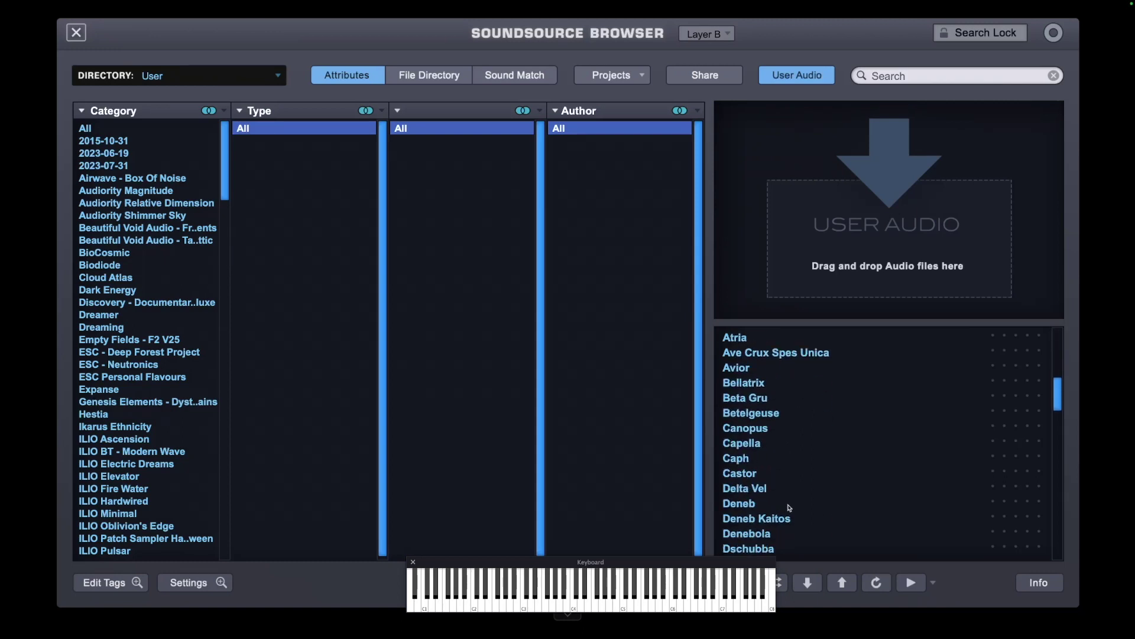
scroll(790, 508, "down", 15)
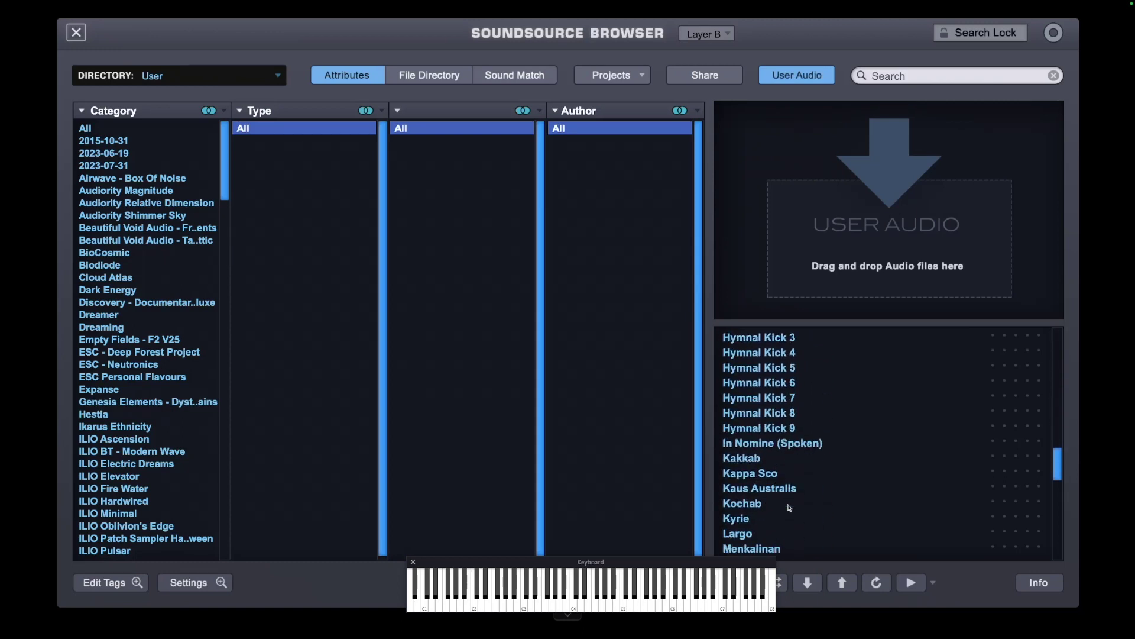
scroll(790, 508, "down", 6)
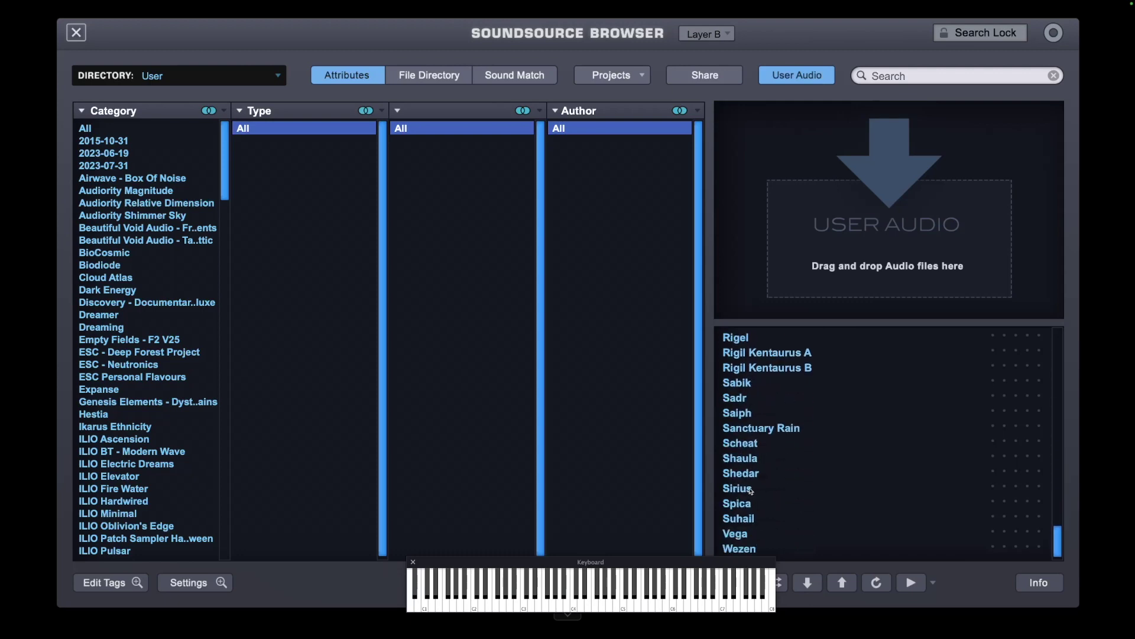
left_click(750, 490)
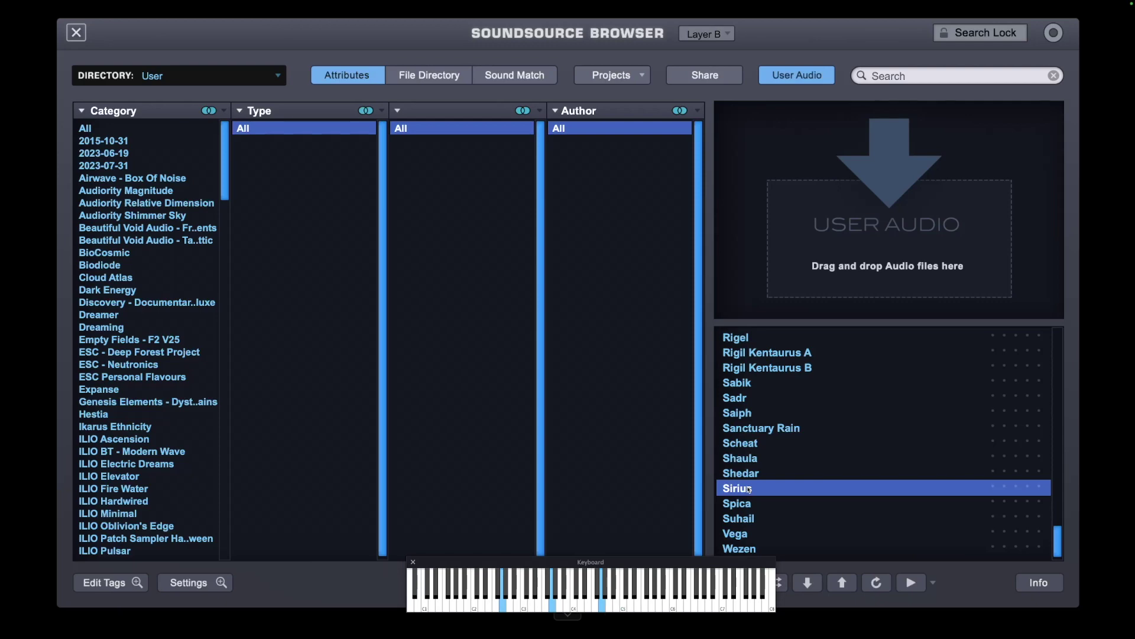
left_click(83, 37)
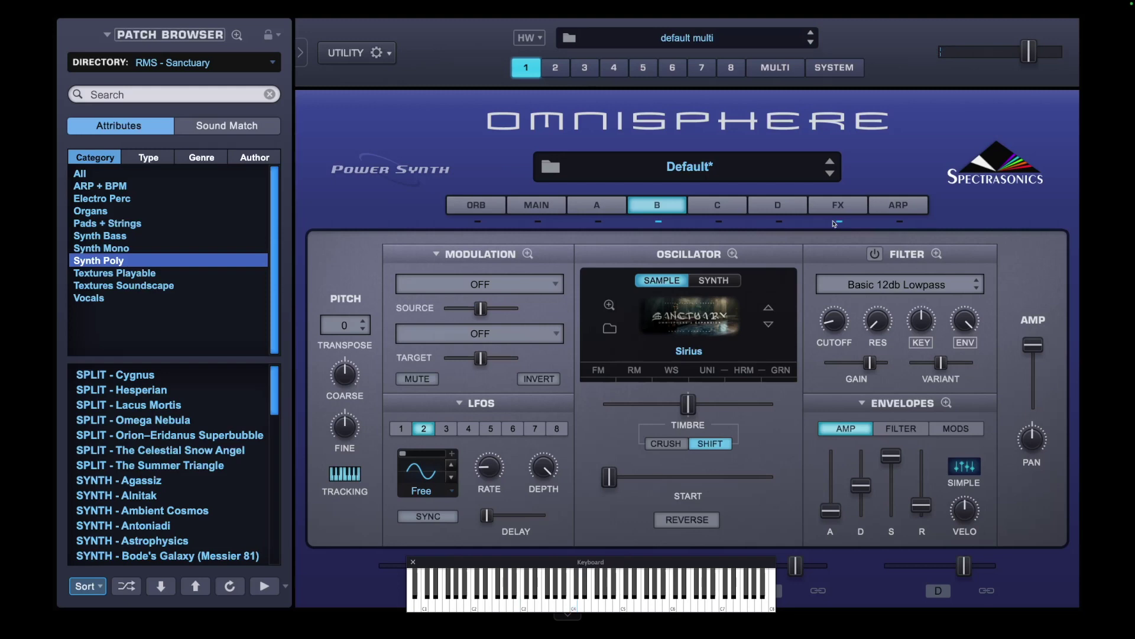
left_click(606, 206)
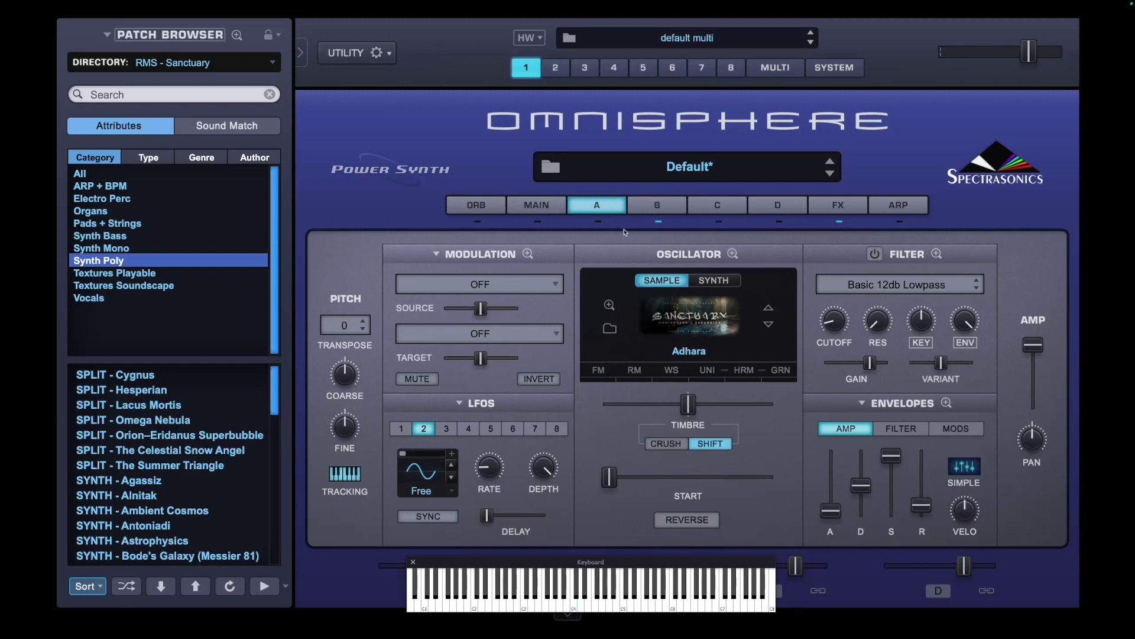
left_click(599, 223)
Switch layer C's oscillator to Sample mode and load the Menkalinan soundsource into it, then close the browser
left_click(715, 210)
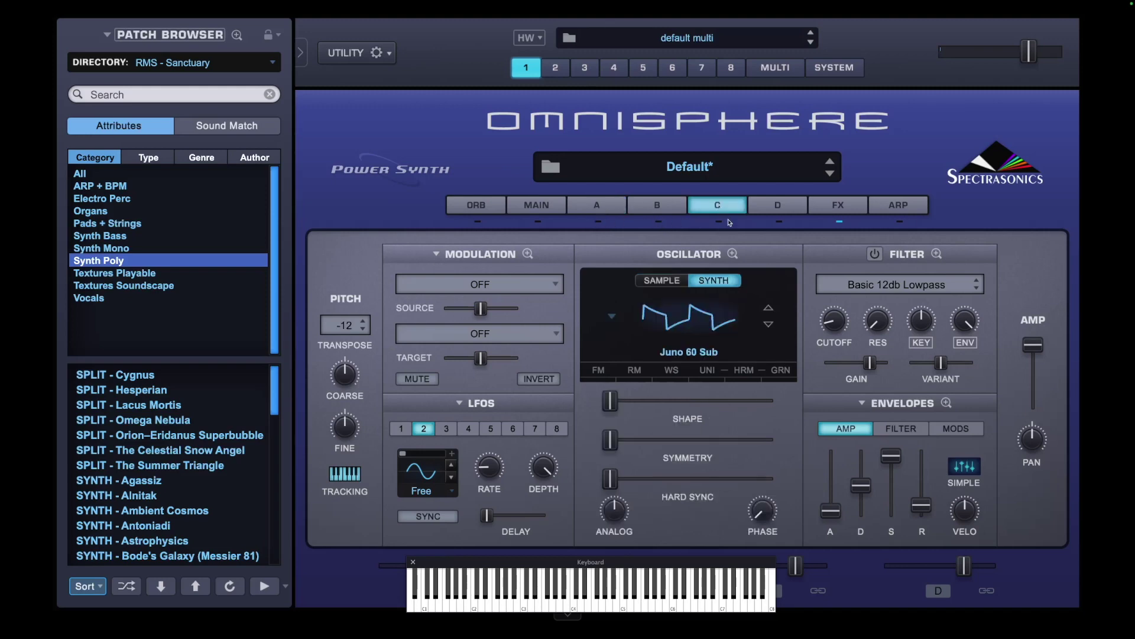
left_click(660, 281)
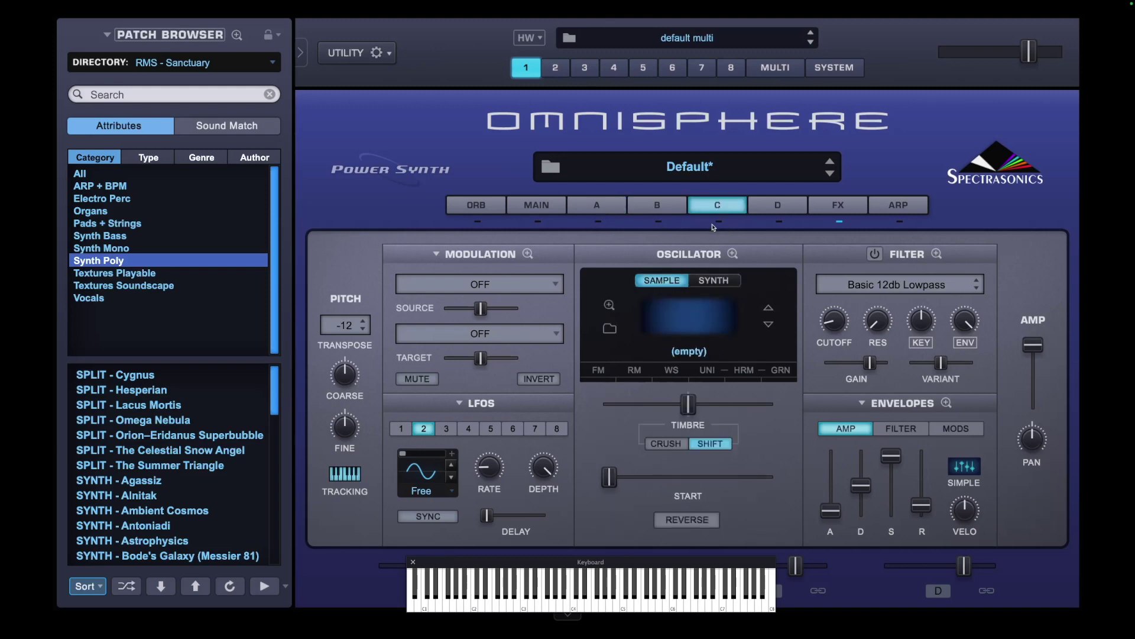
left_click(693, 313)
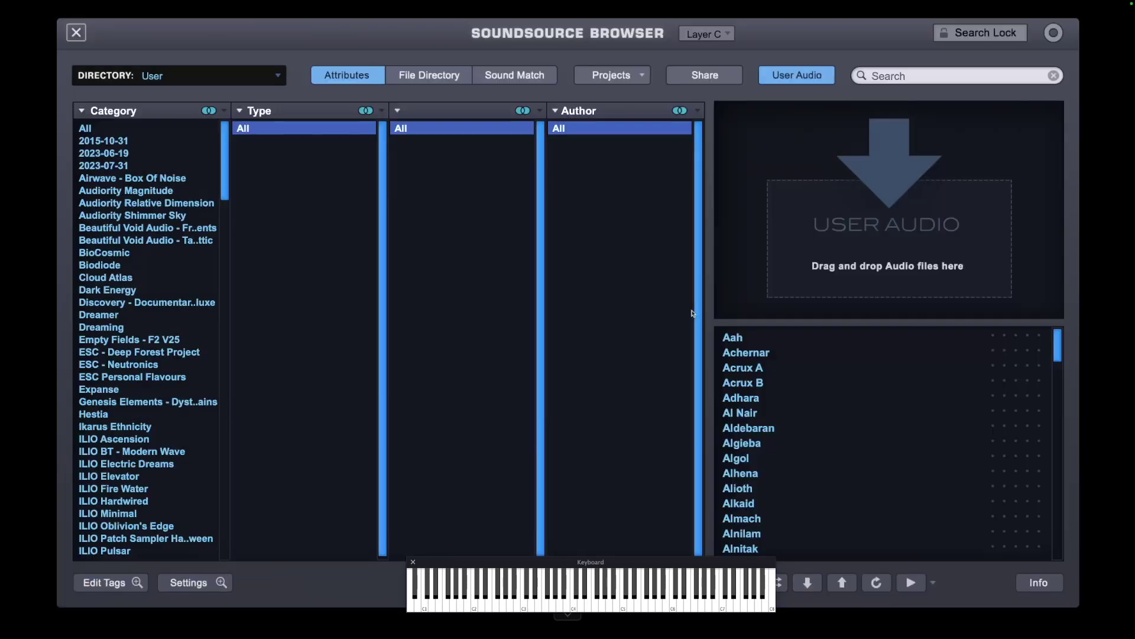
scroll(760, 476, "down", 15)
scroll(760, 476, "down", 5)
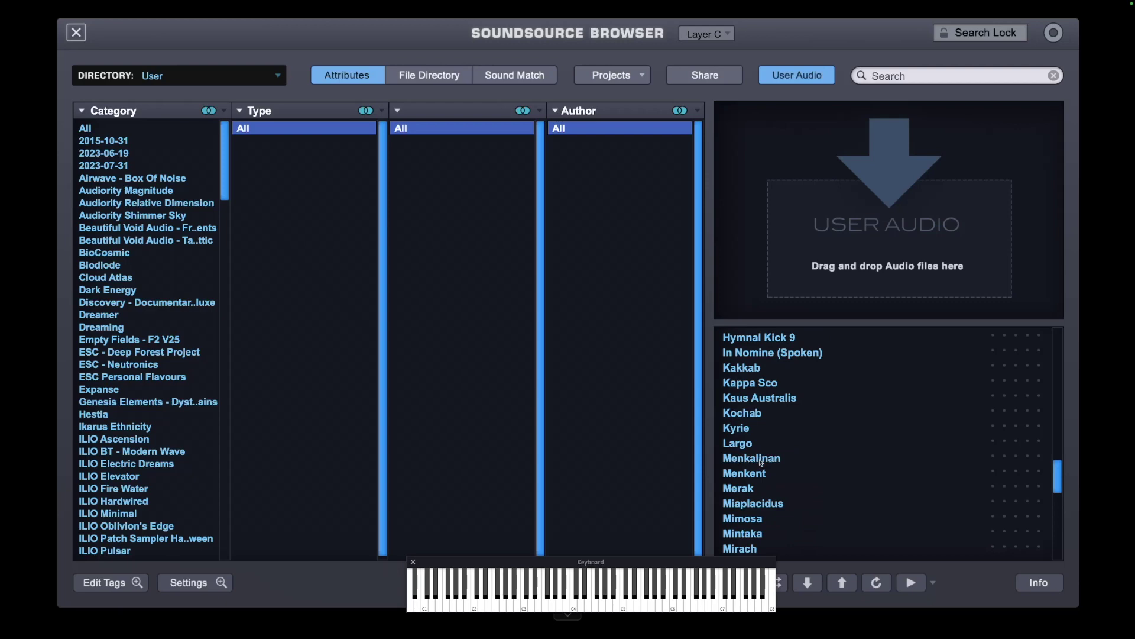
left_click(761, 461)
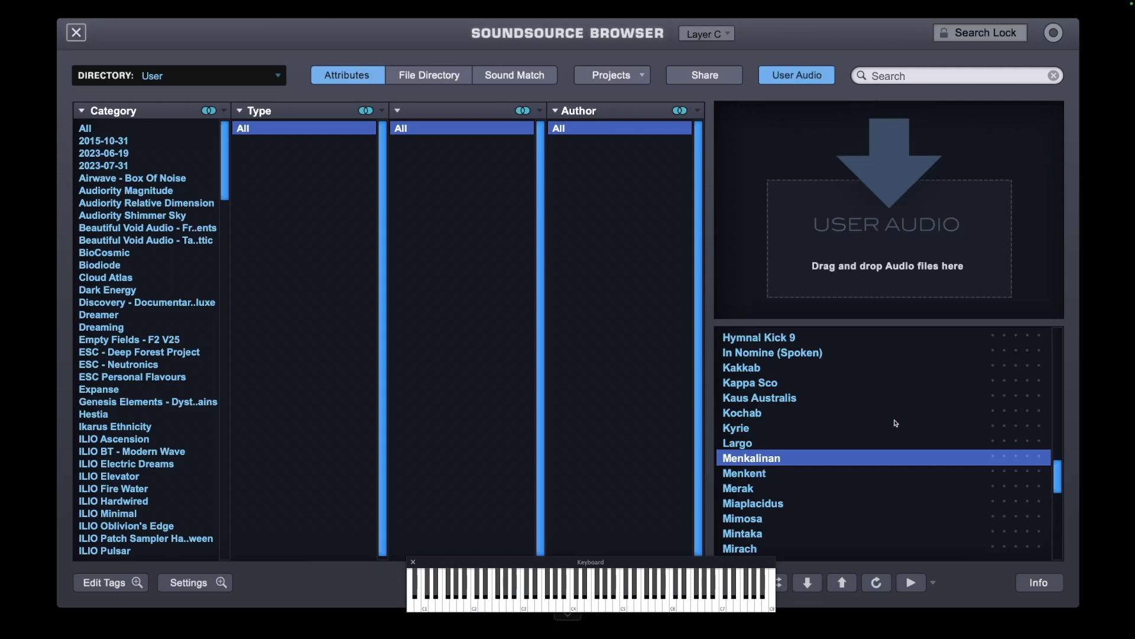
left_click(76, 32)
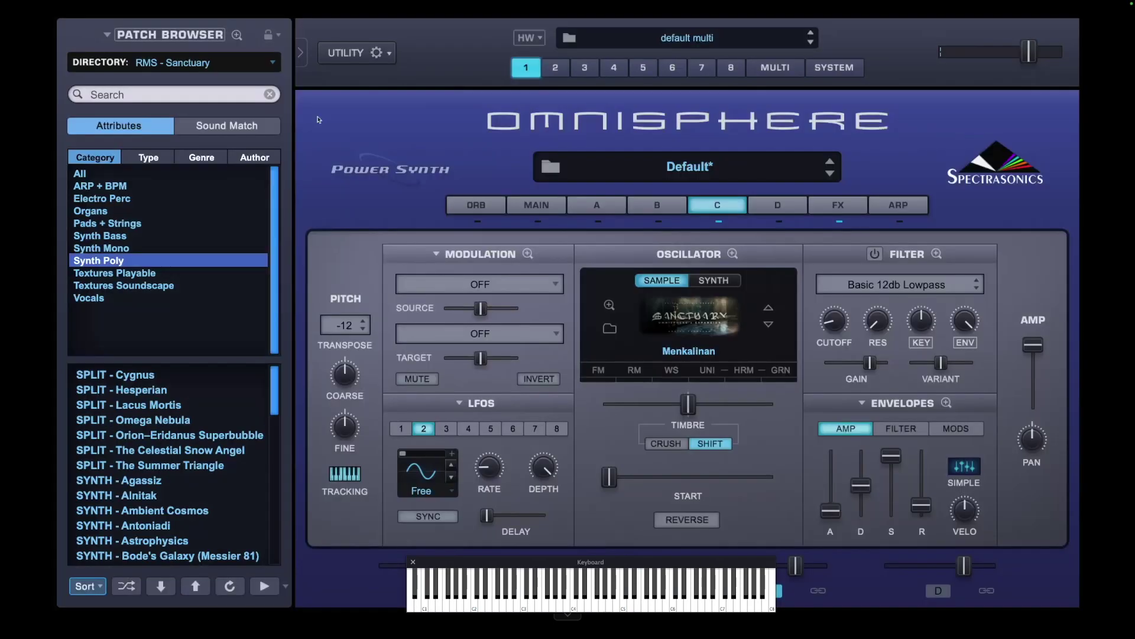
Switch layer D's oscillator to Sample mode and open its soundsource browser
left_click(772, 211)
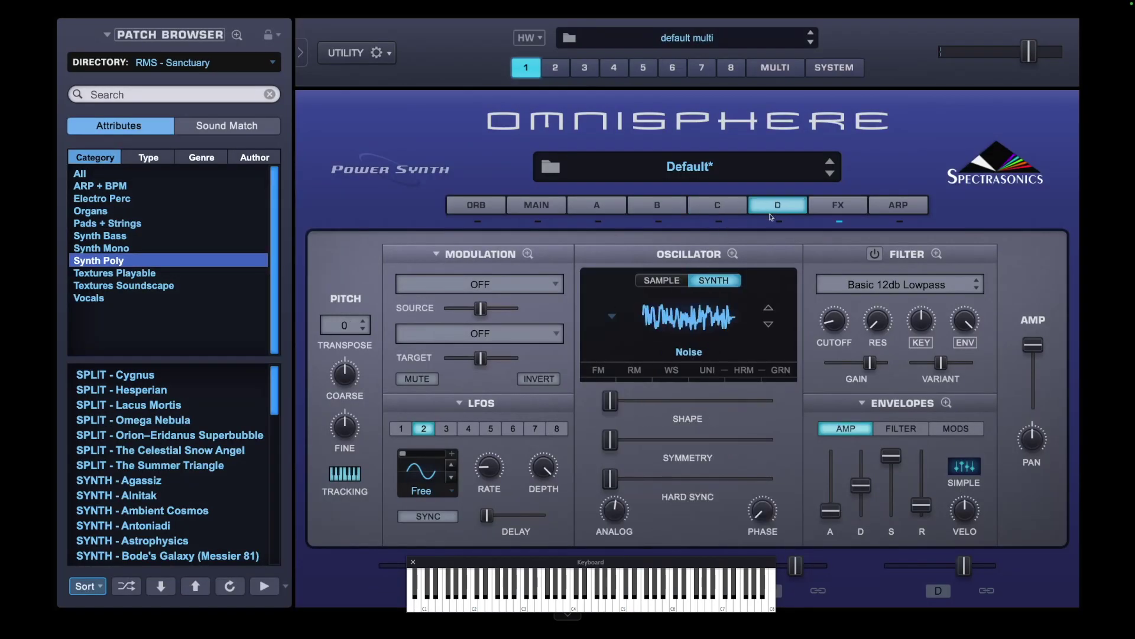
left_click(673, 279)
left_click(699, 314)
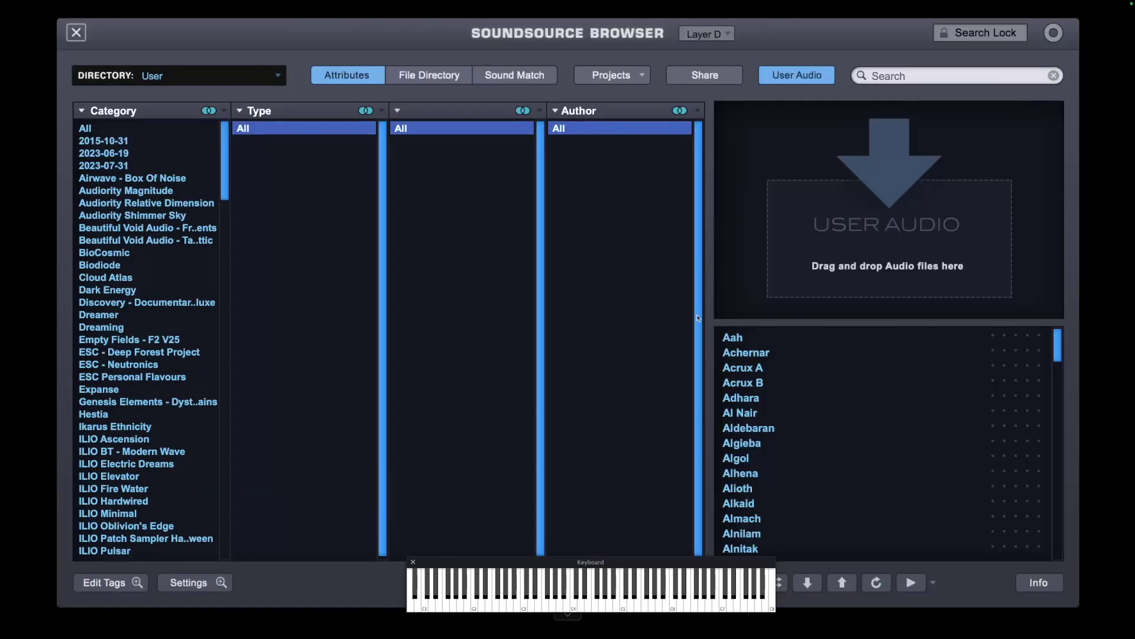
Audition the Bellatrix, Beta Gru and Delta Vel soundsources on layer D
scroll(769, 527, "down", 3)
scroll(769, 527, "down", 3)
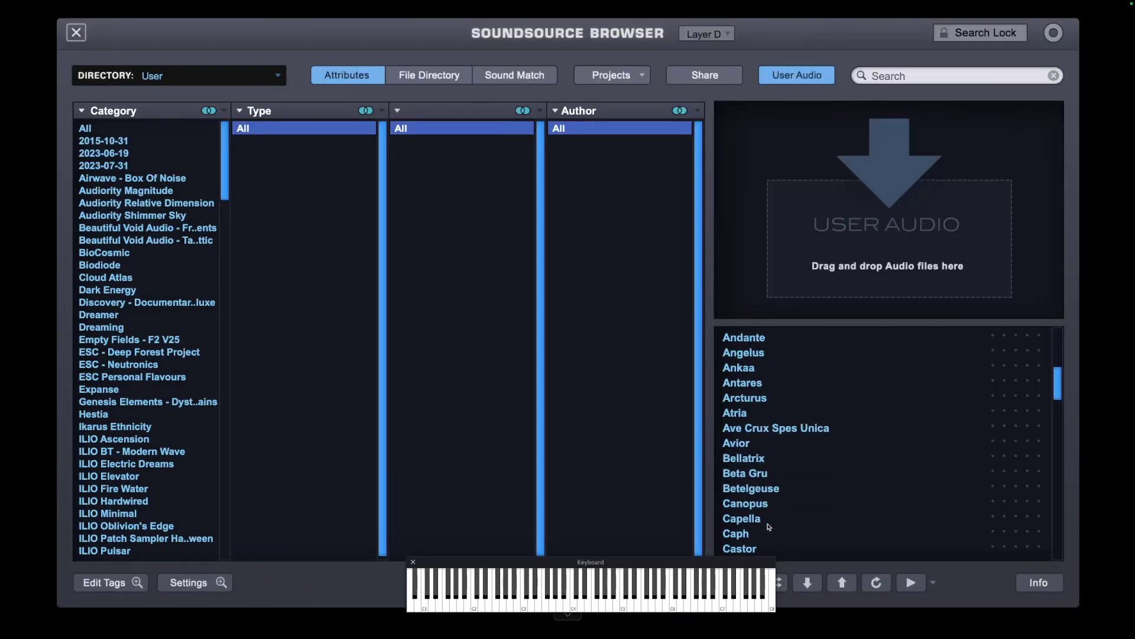
left_click(760, 460)
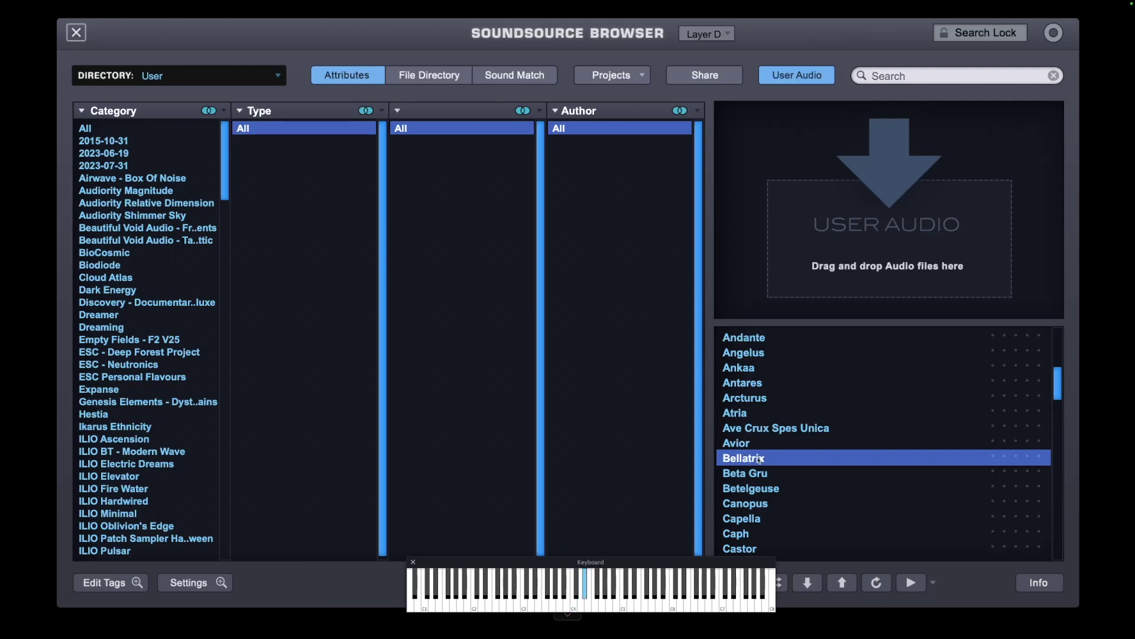
left_click(760, 475)
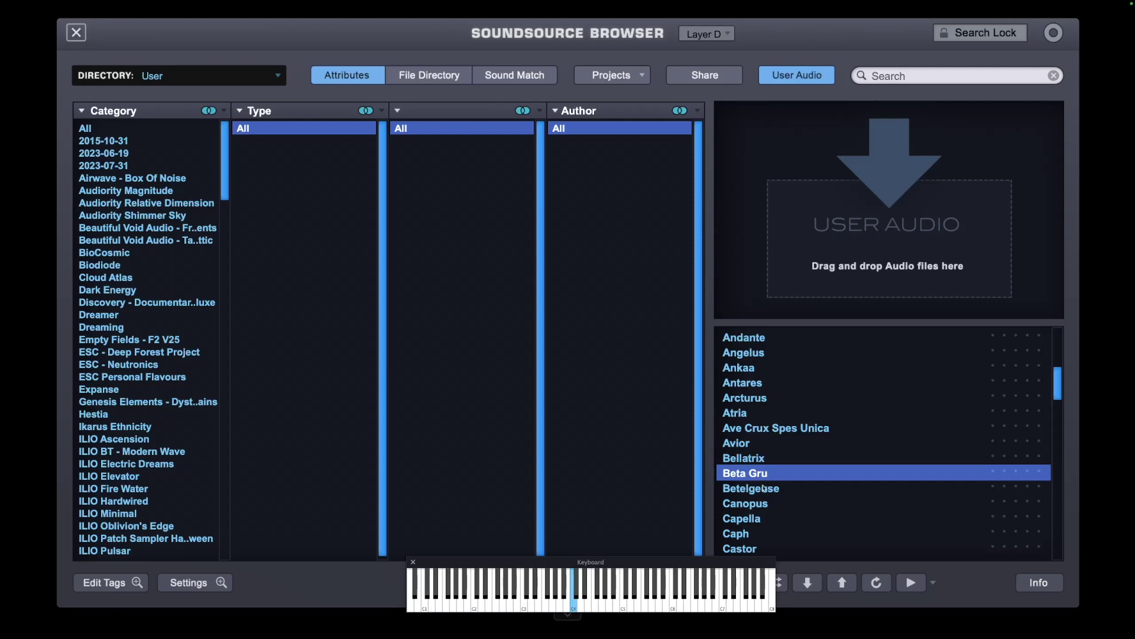
scroll(798, 510, "down", 5)
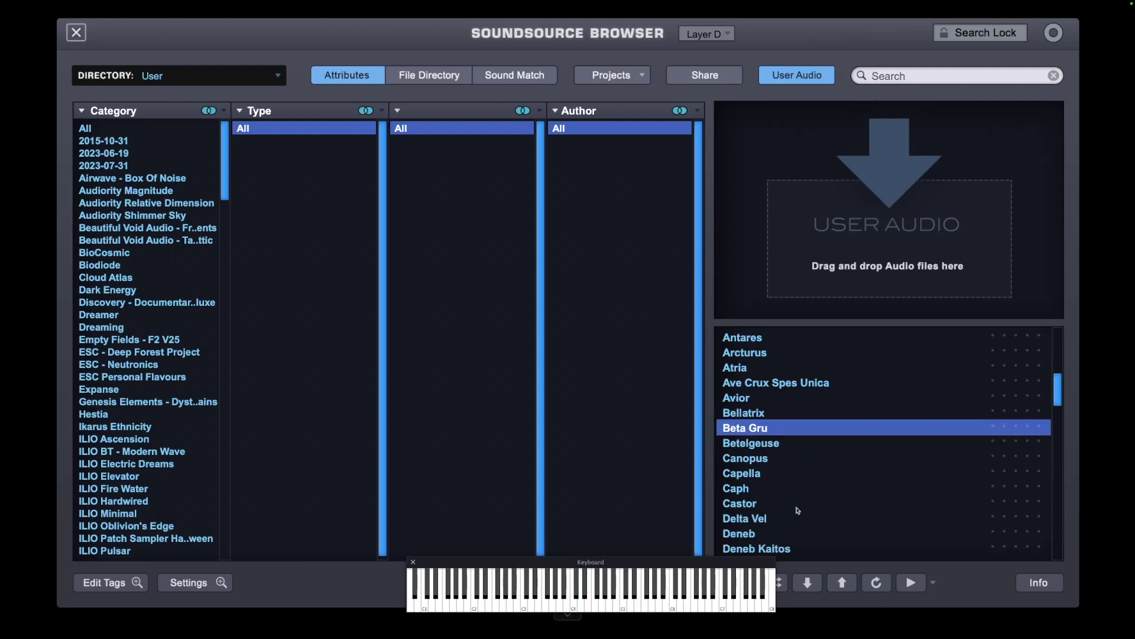
left_click(764, 489)
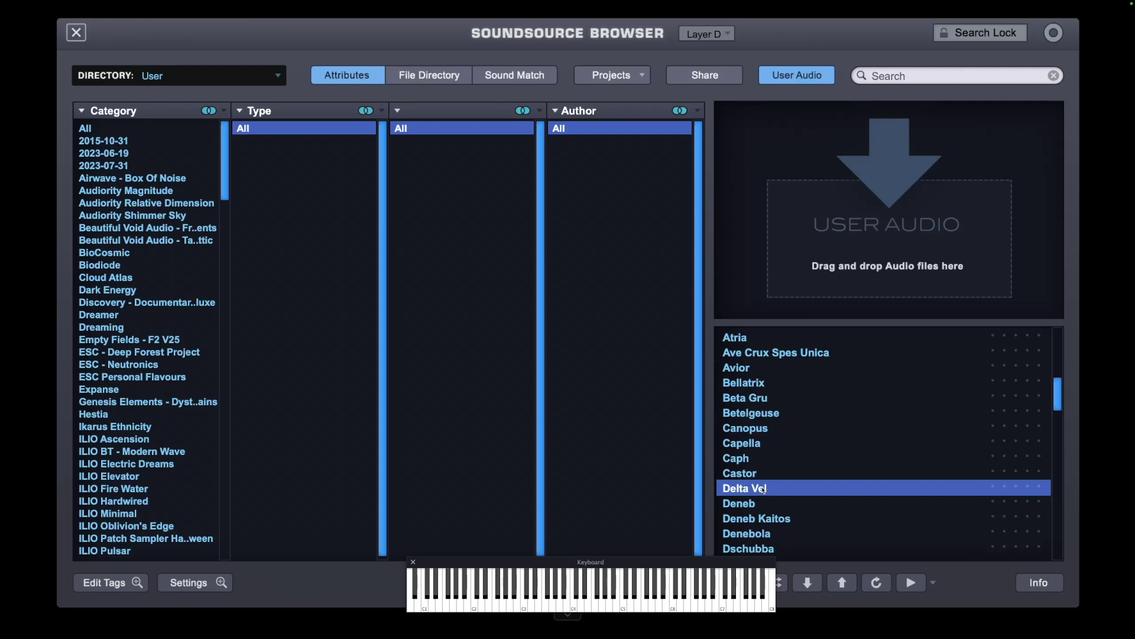
Audition the Enif, Eltanin, Eps Sco and Eta Cen soundsources on layer D
scroll(764, 489, "down", 8)
scroll(763, 490, "down", 2)
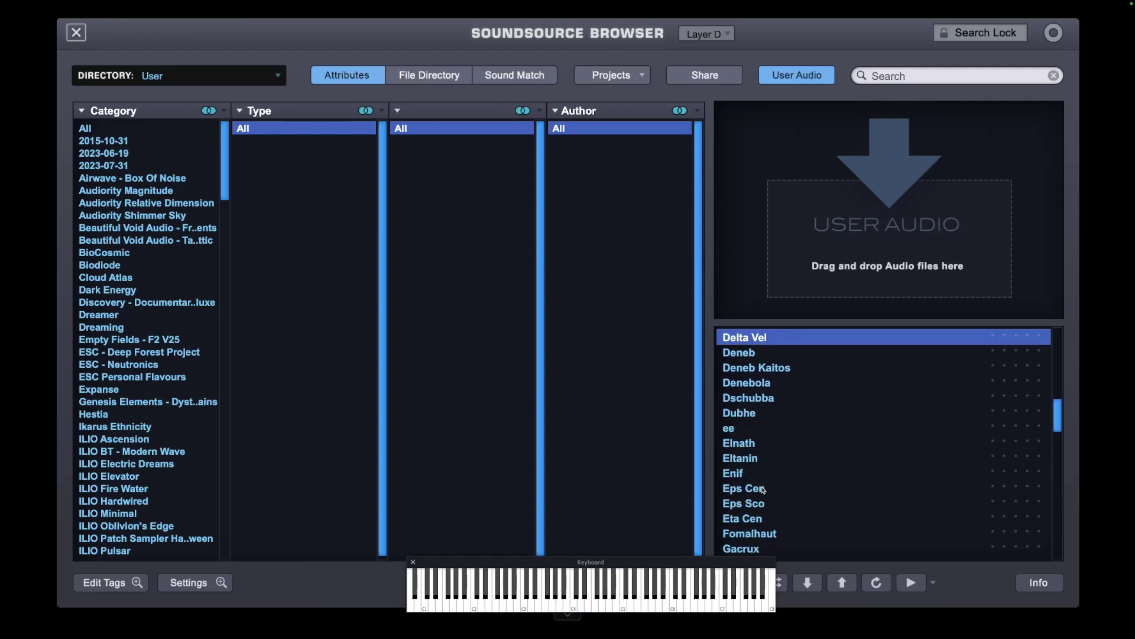
left_click(754, 475)
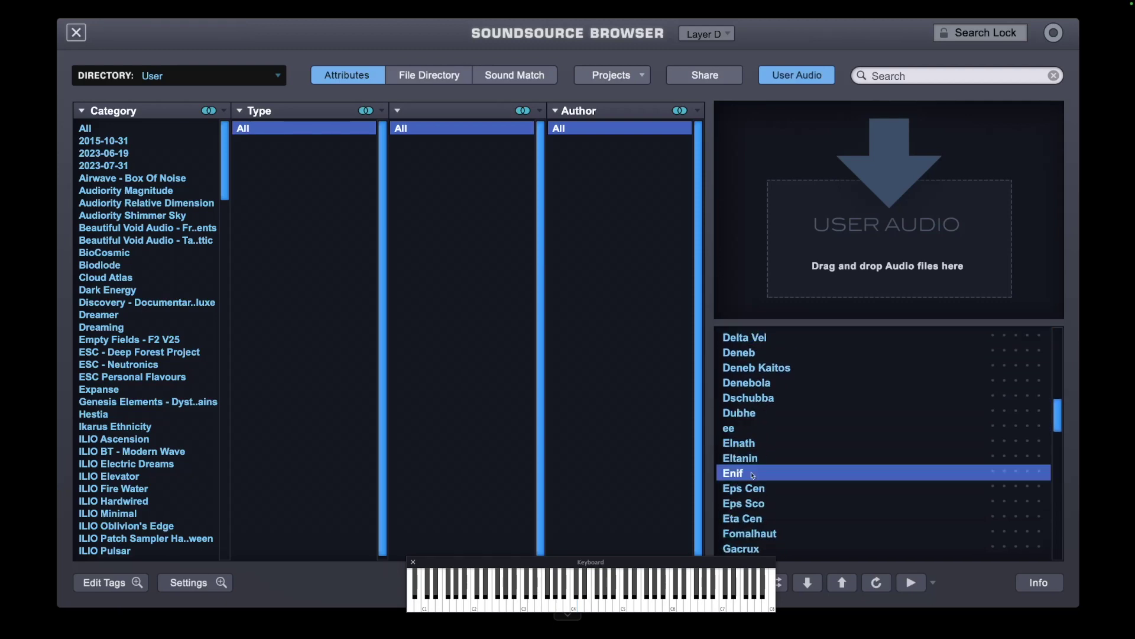
left_click(755, 460)
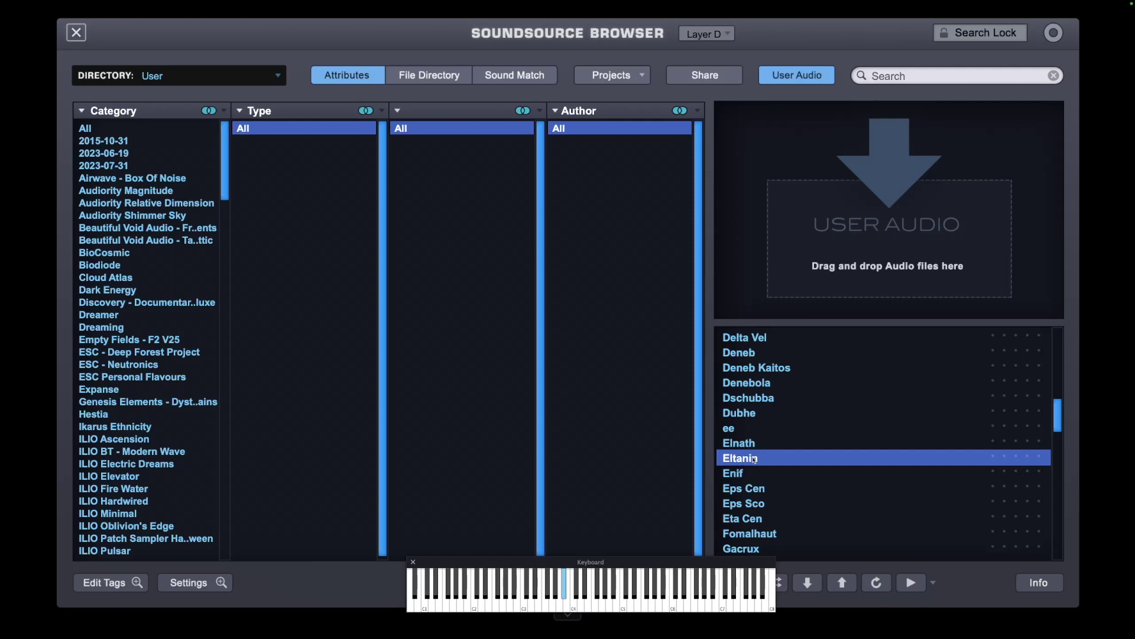
left_click(782, 505)
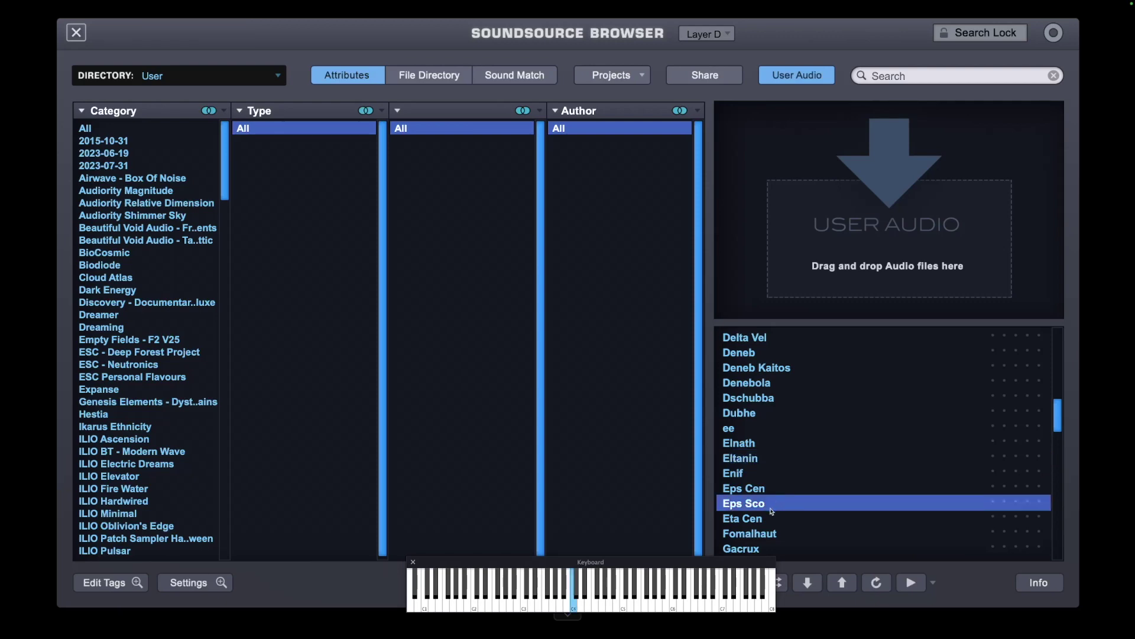
left_click(768, 517)
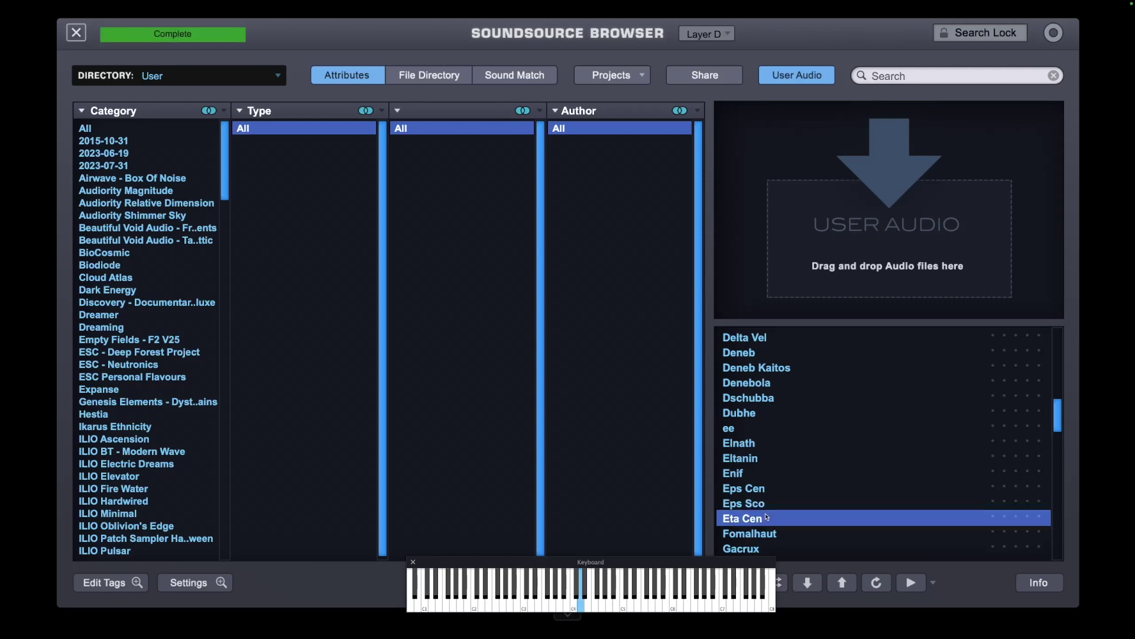
Load the Fomalhaut soundsource into layer D and close the browser
scroll(767, 518, "down", 3)
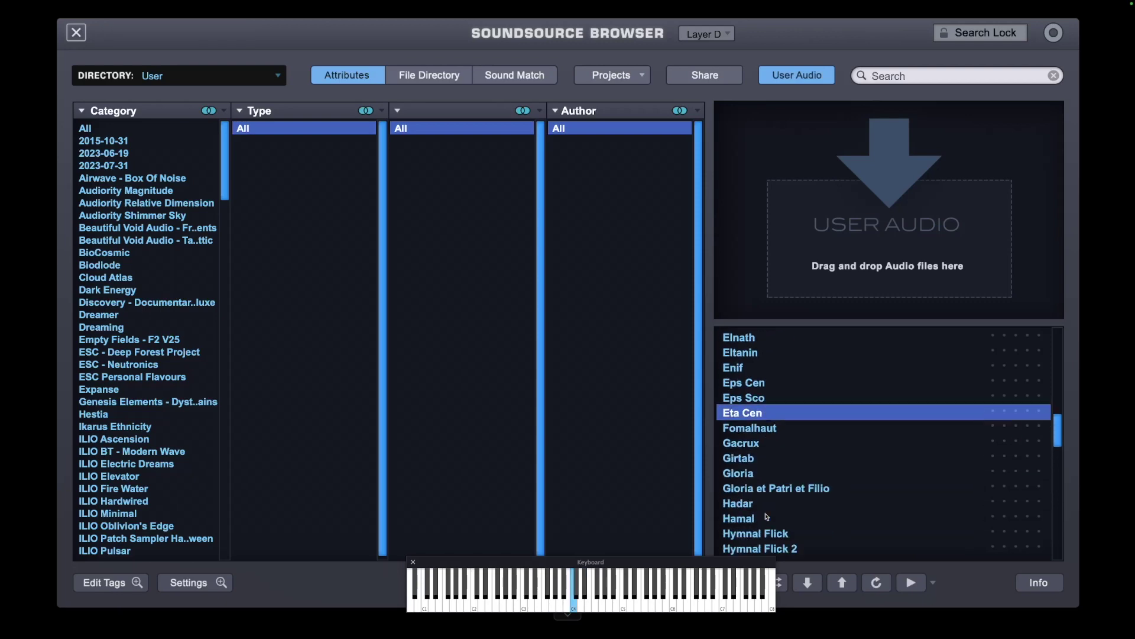
left_click(766, 432)
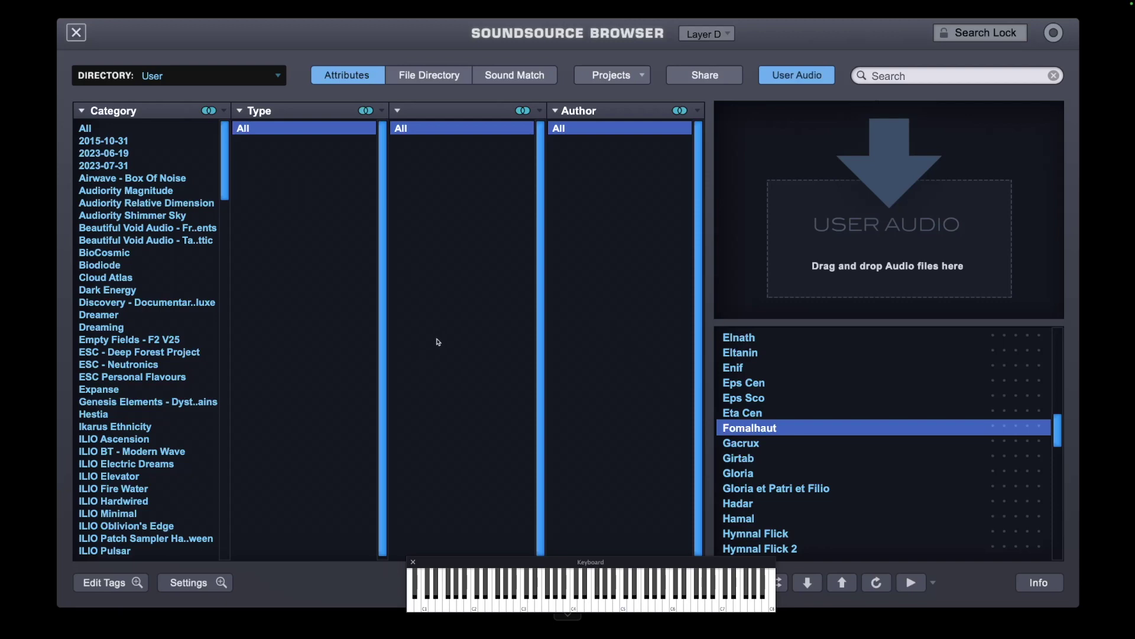
left_click(84, 36)
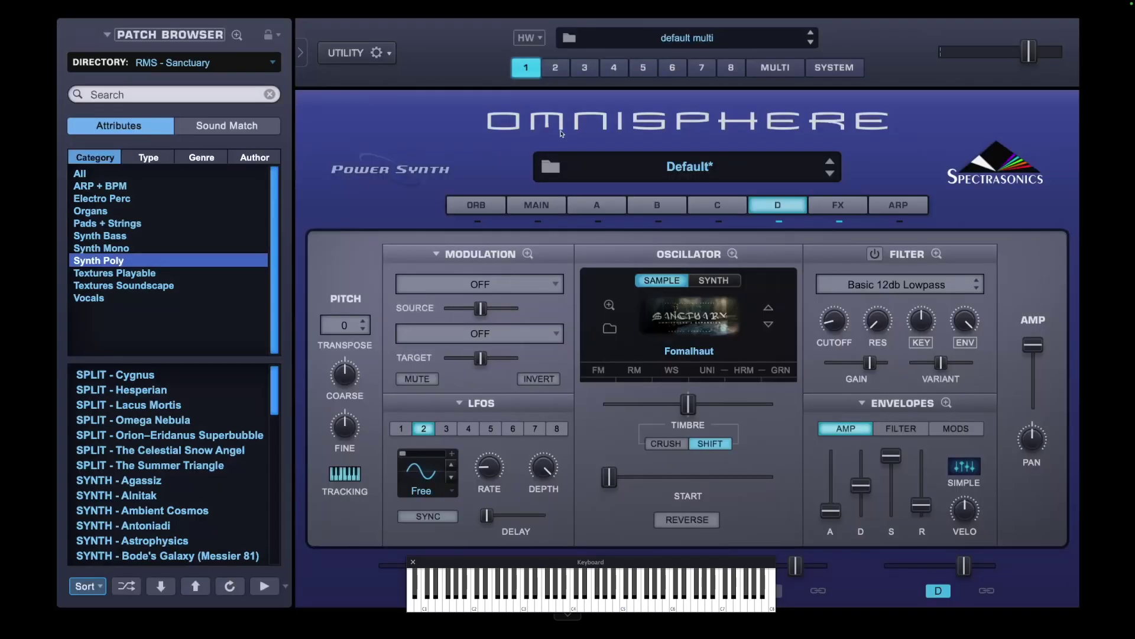
Turn on layers C, B and A to sound together with layer D, and show the patch's effects rack
left_click(719, 223)
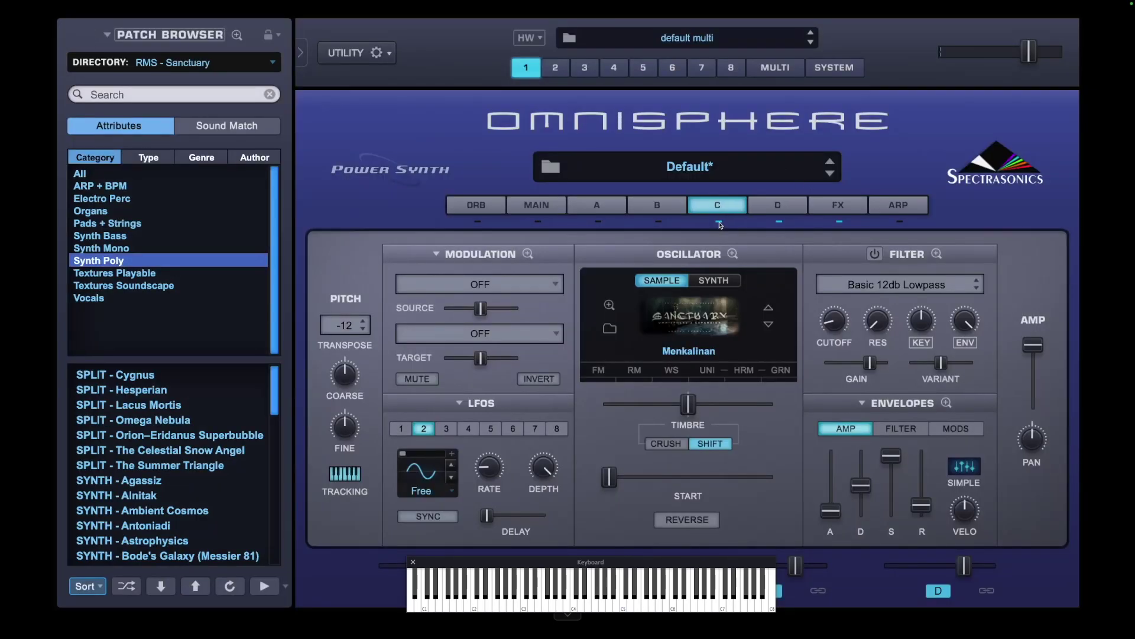
left_click(659, 223)
left_click(594, 223)
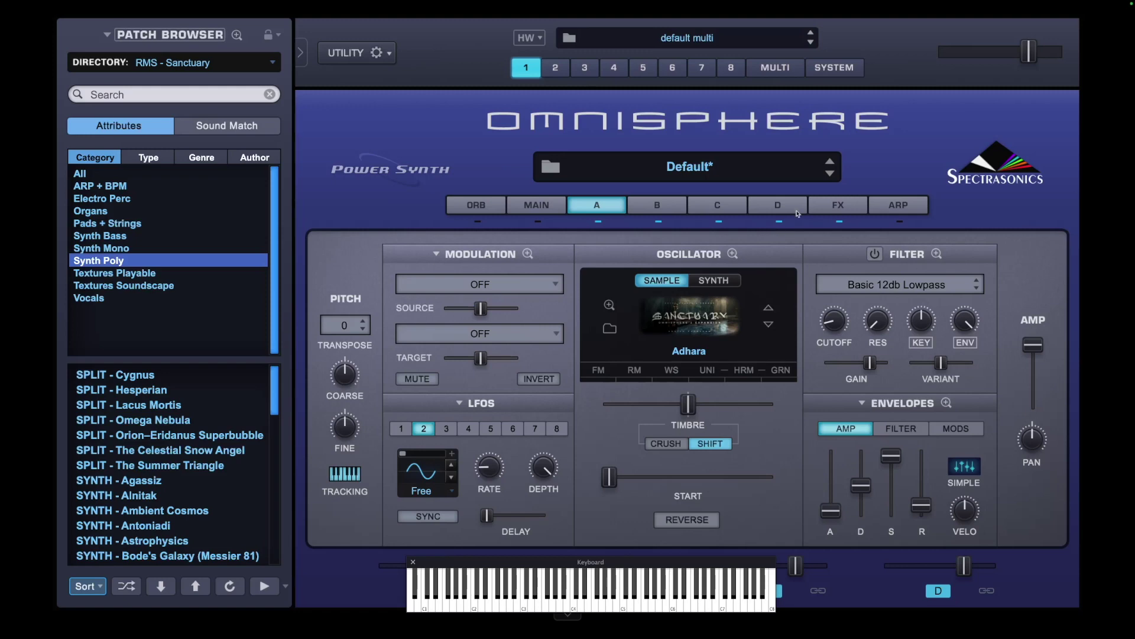
left_click(836, 210)
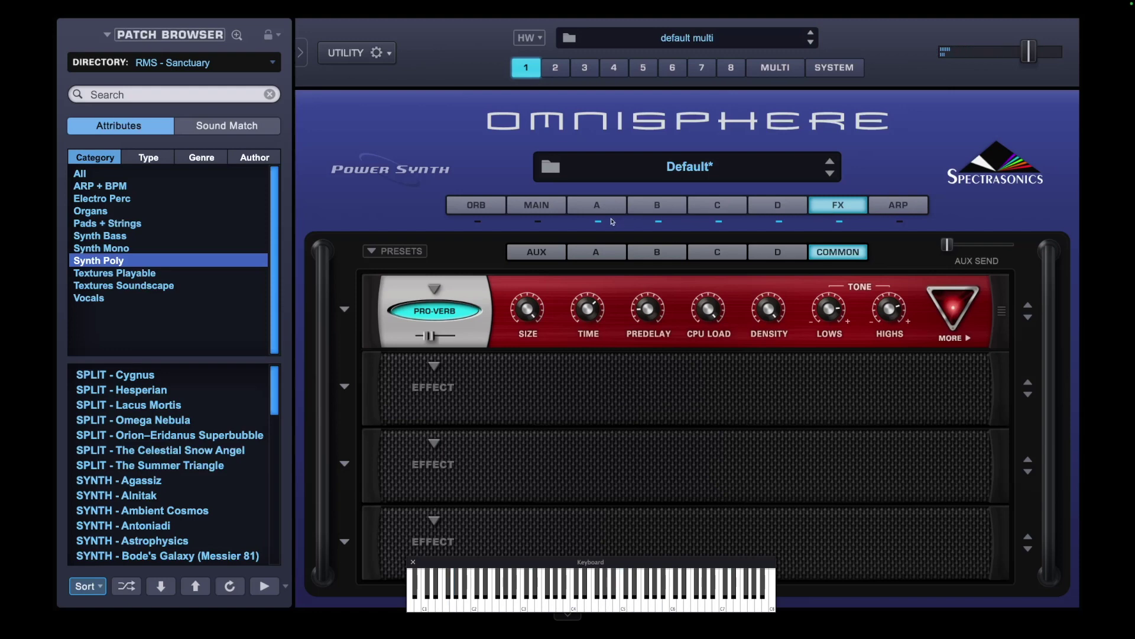
Initialize the multi to start over from a default patch
left_click(377, 56)
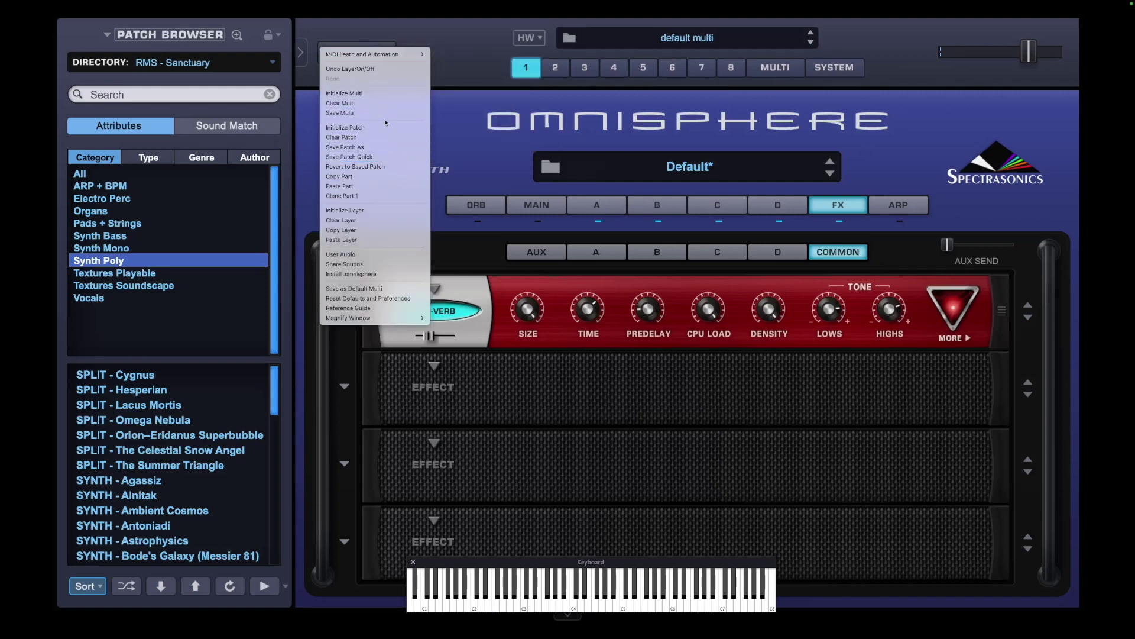
left_click(390, 95)
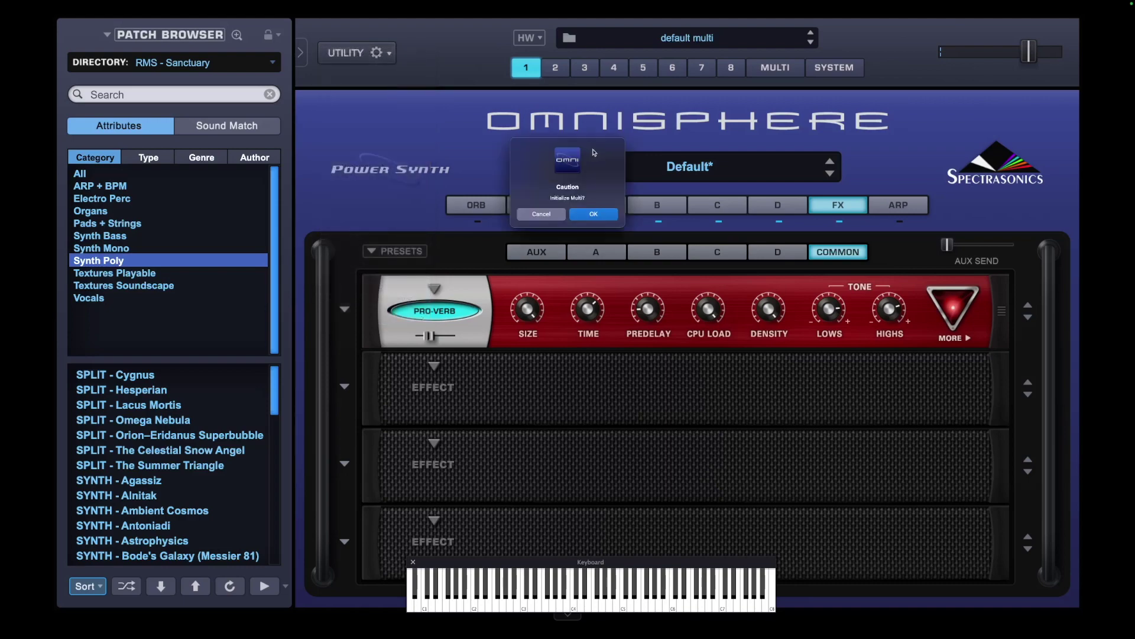
left_click(592, 214)
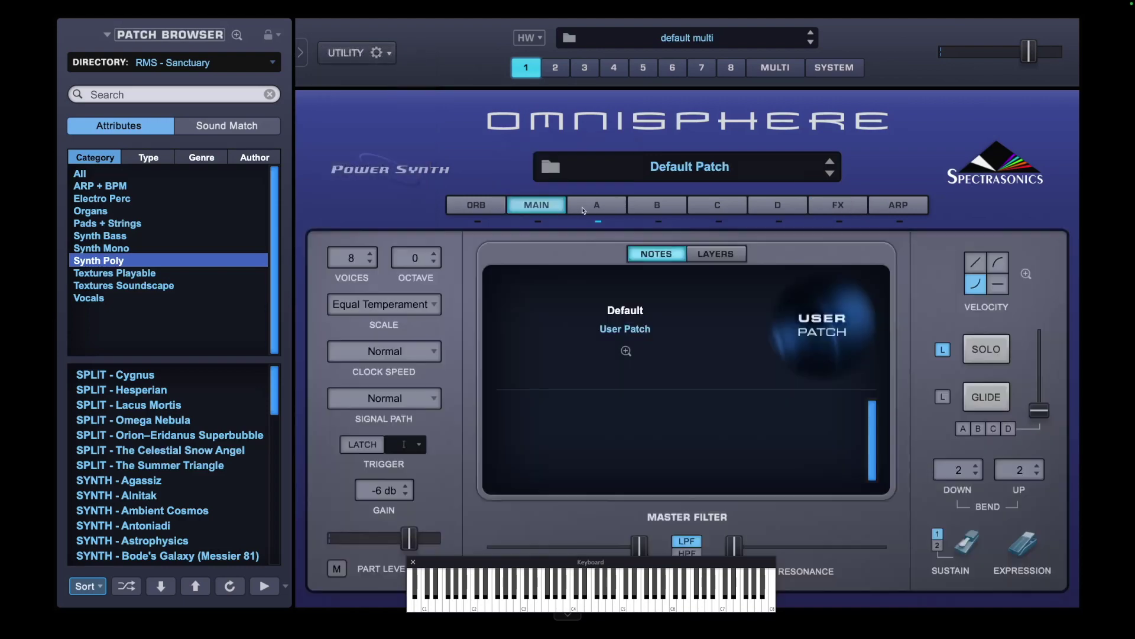
Set layer A's oscillator to Sample and load the Angelus soundsource from RMS - Sanctuary, then close the browser
left_click(585, 209)
left_click(680, 278)
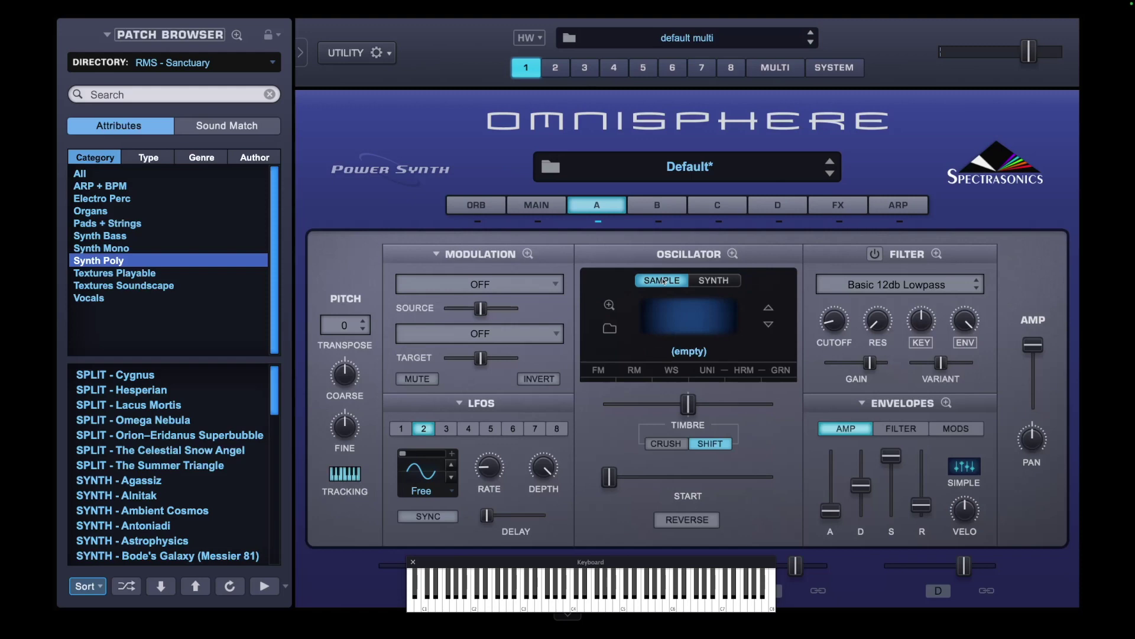
left_click(689, 315)
scroll(802, 420, "down", 8)
scroll(804, 421, "up", 5)
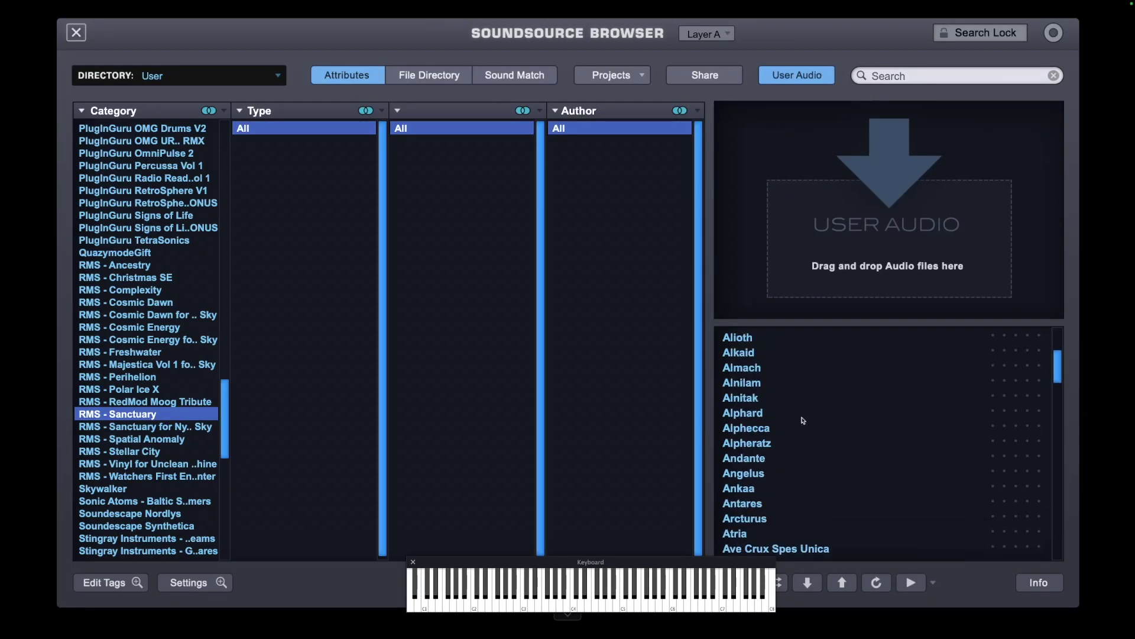
scroll(804, 421, "up", 4)
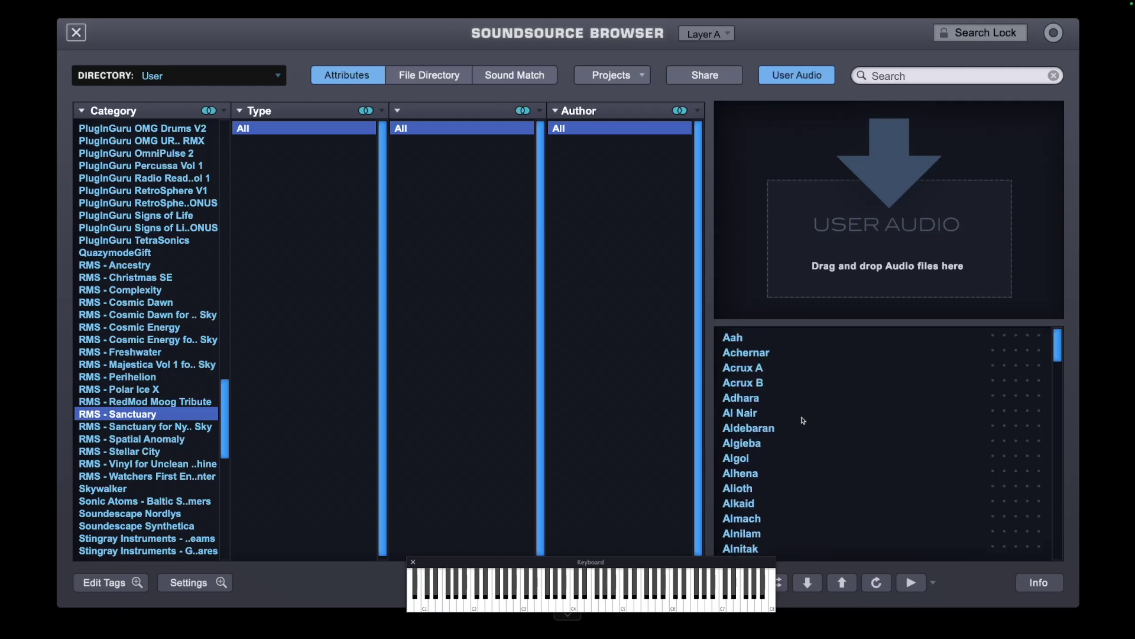
scroll(804, 420, "down", 5)
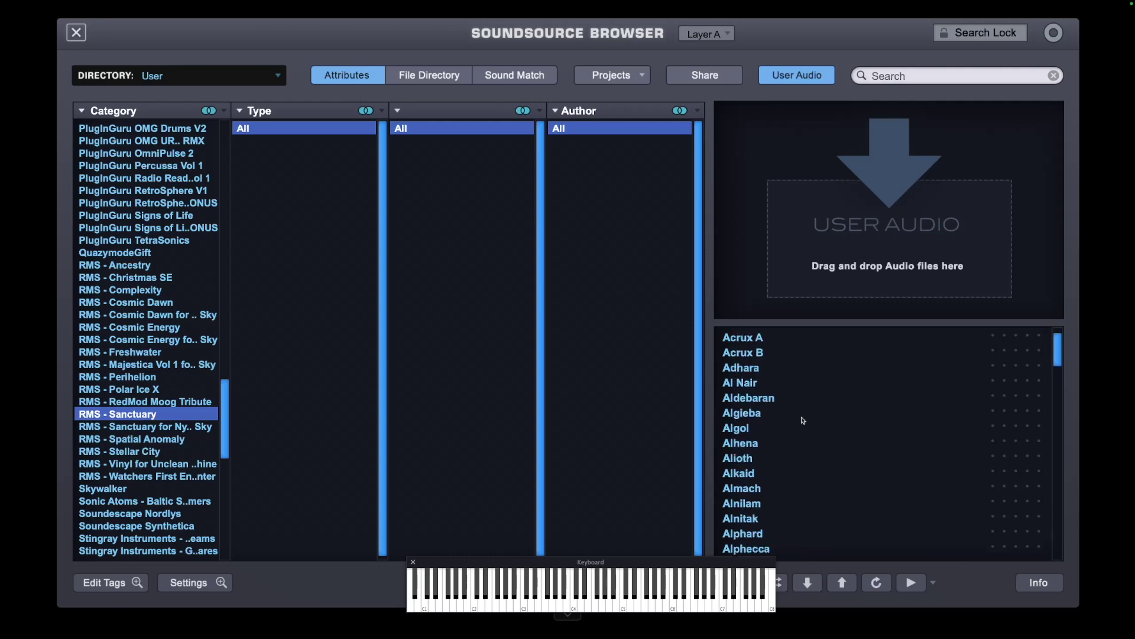
scroll(803, 421, "down", 4)
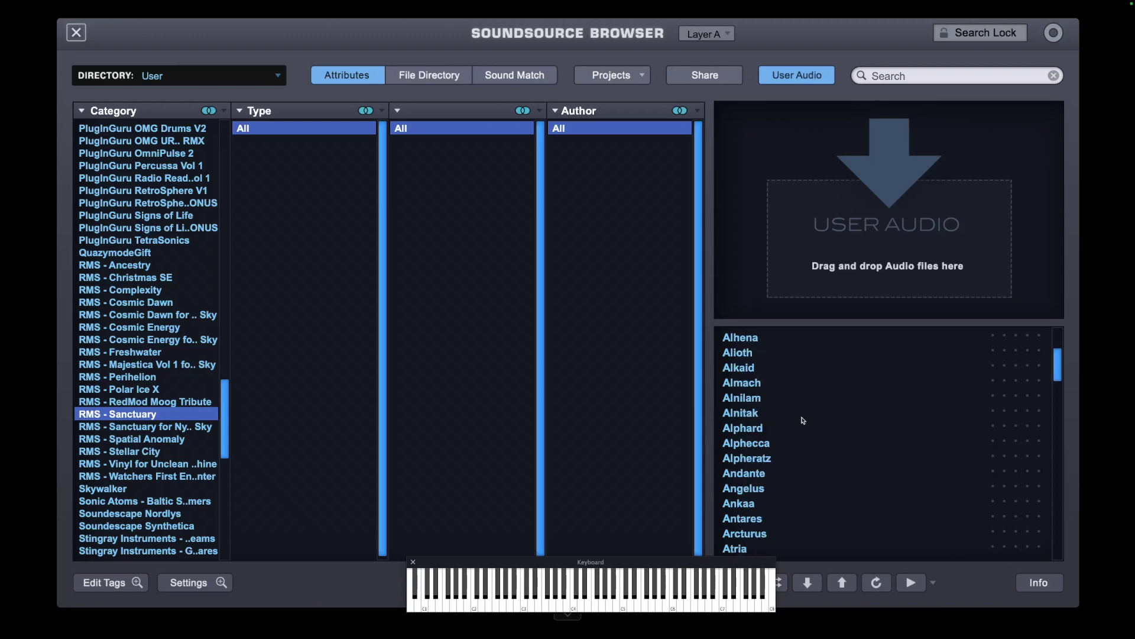
left_click(756, 489)
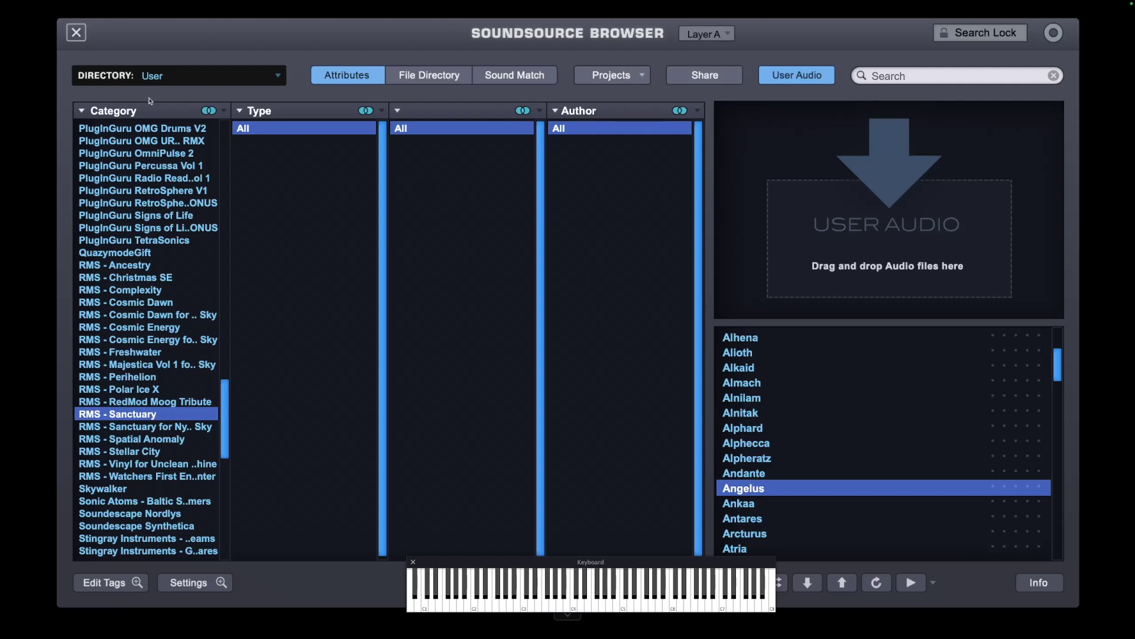
left_click(77, 33)
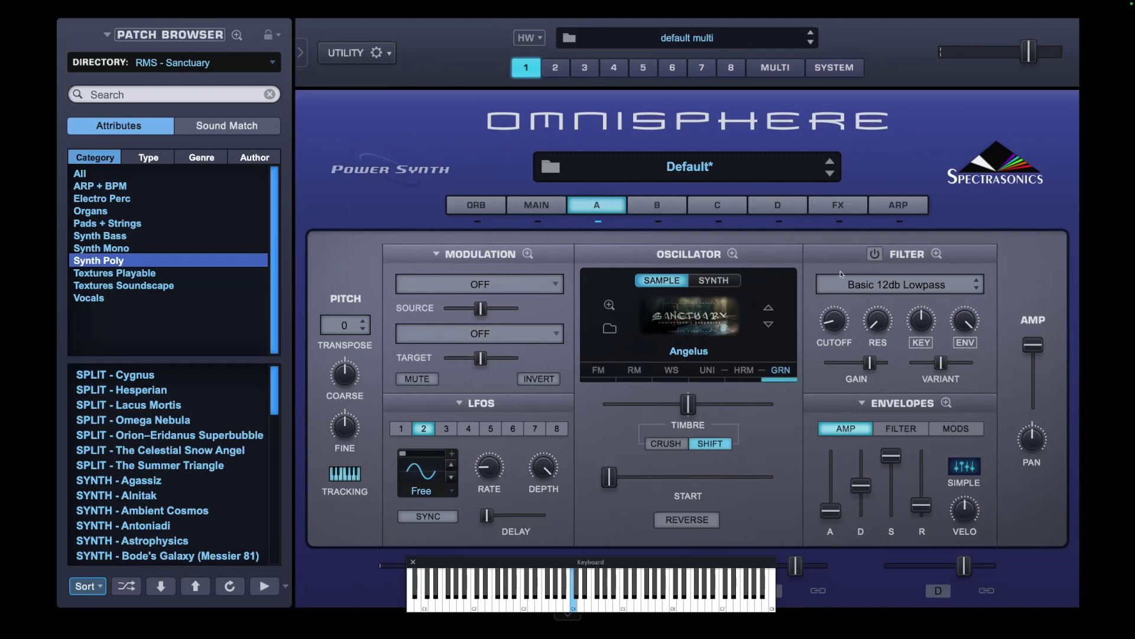
Enable the filter on layer A, adjust its cutoff and resonance, and adjust the filter envelope's decay
left_click(875, 254)
mouse_move(836, 321)
mouse_move(883, 326)
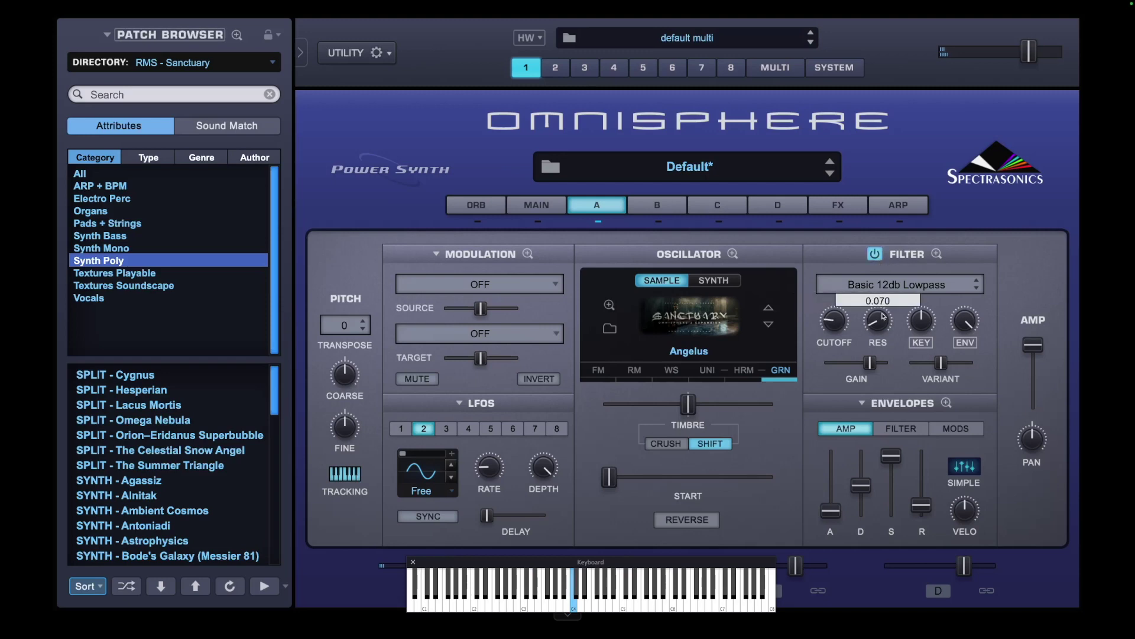
left_click_drag(885, 313, 884, 304)
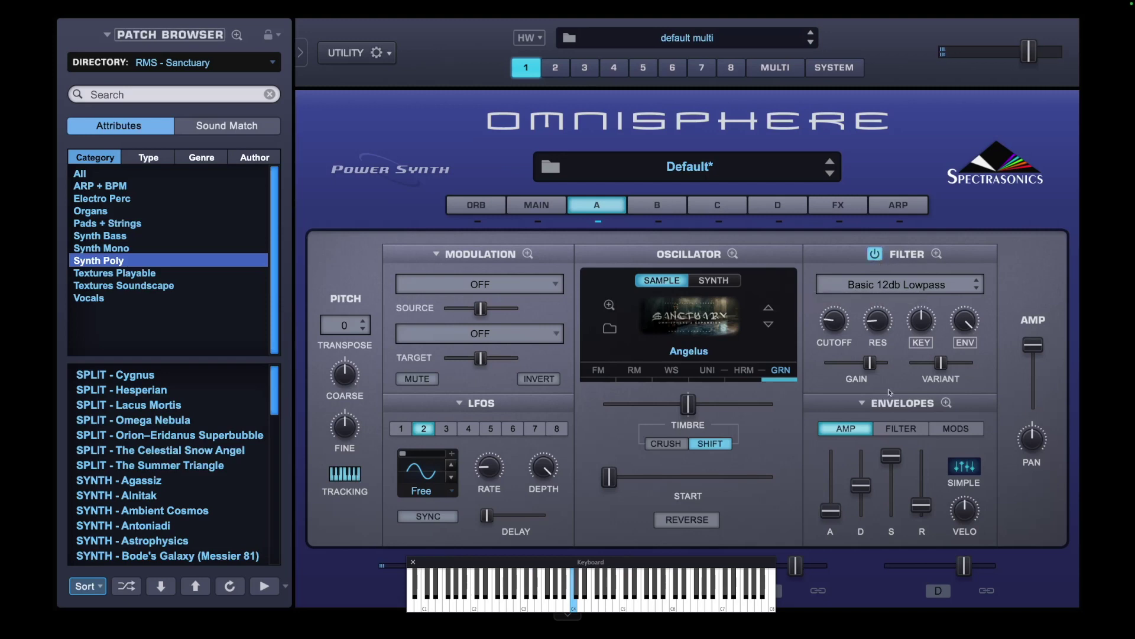
left_click_drag(892, 460, 861, 489)
left_click(903, 428)
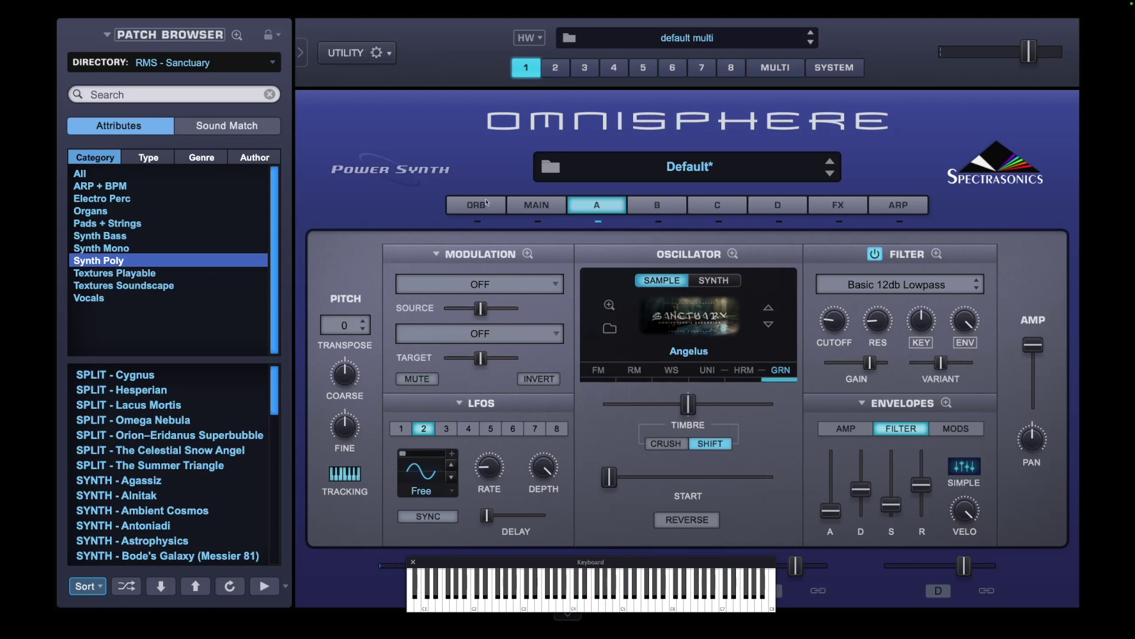
Load the TEXT - Flyby patch from the Textures Soundscape category and examine its layers A and B
left_click(140, 285)
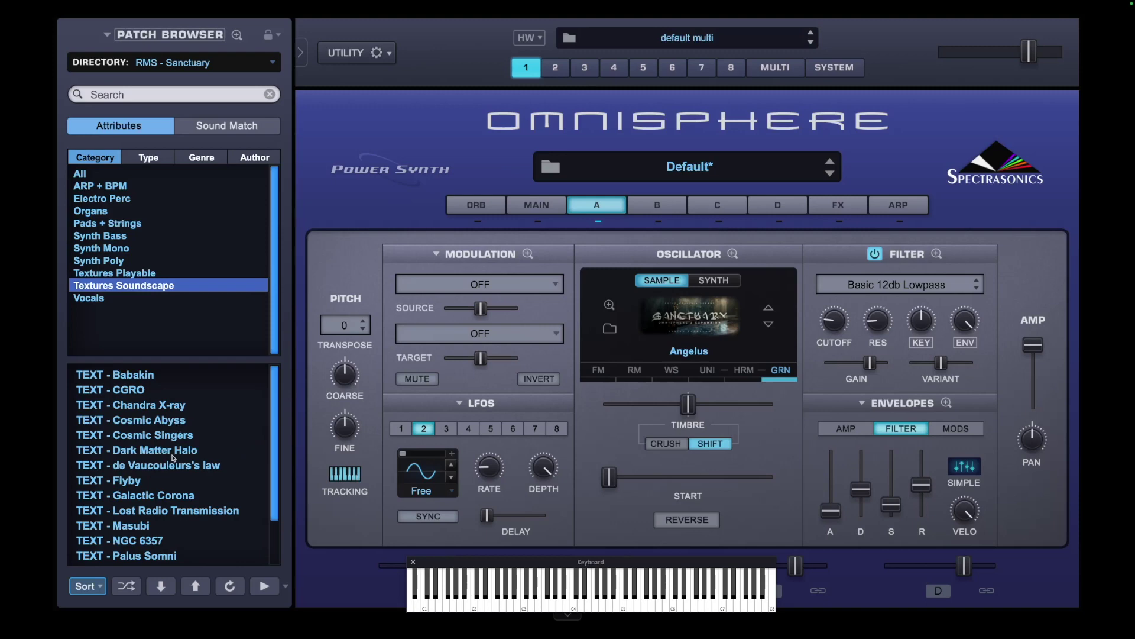
left_click(142, 485)
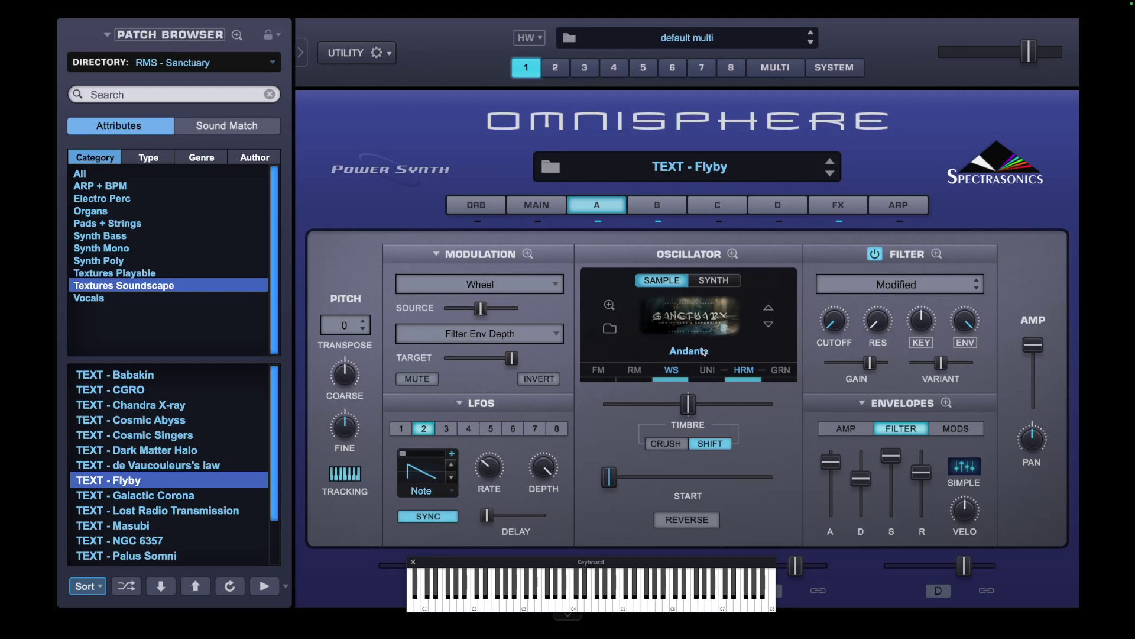
left_click(665, 206)
left_click(598, 204)
Initialize the patch and set layer A's oscillator to Sample
left_click(359, 58)
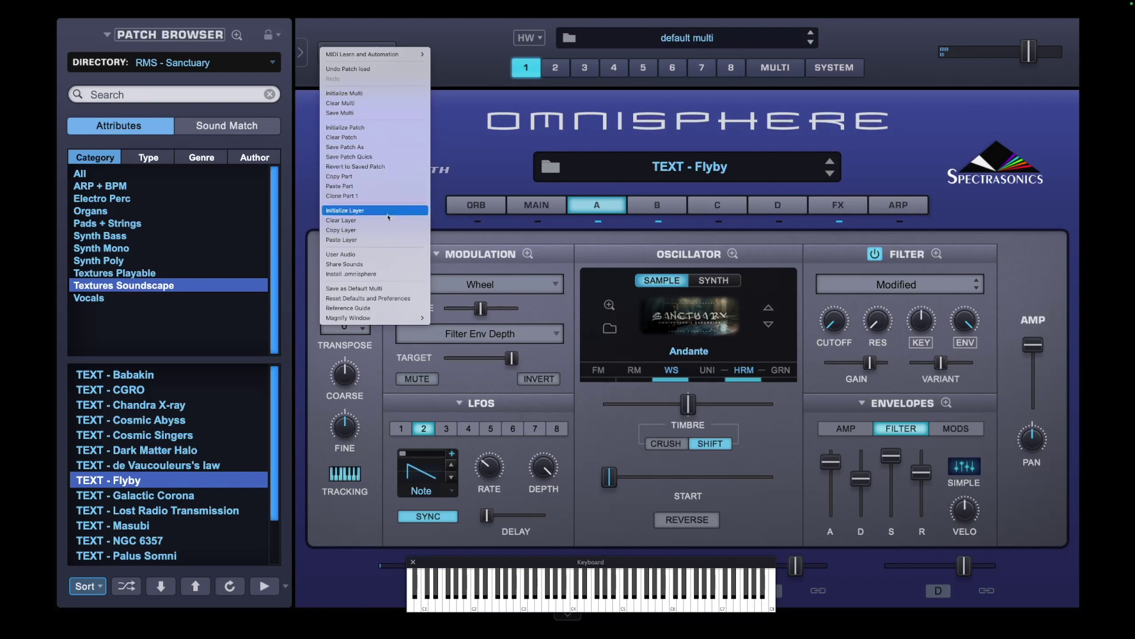
left_click(392, 131)
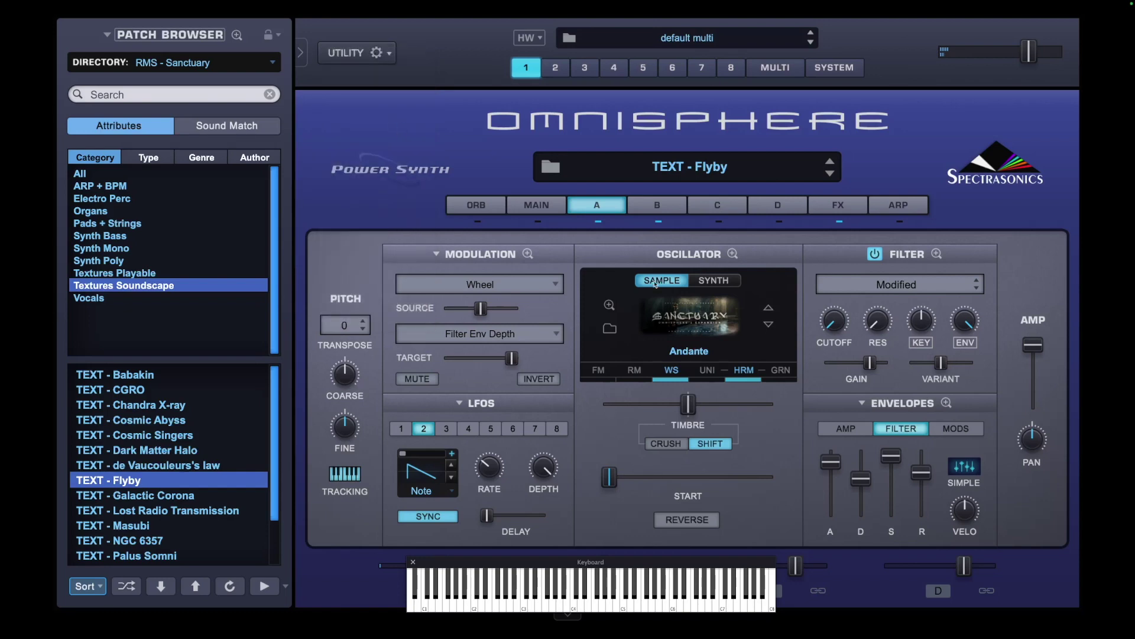
left_click(598, 210)
left_click(678, 282)
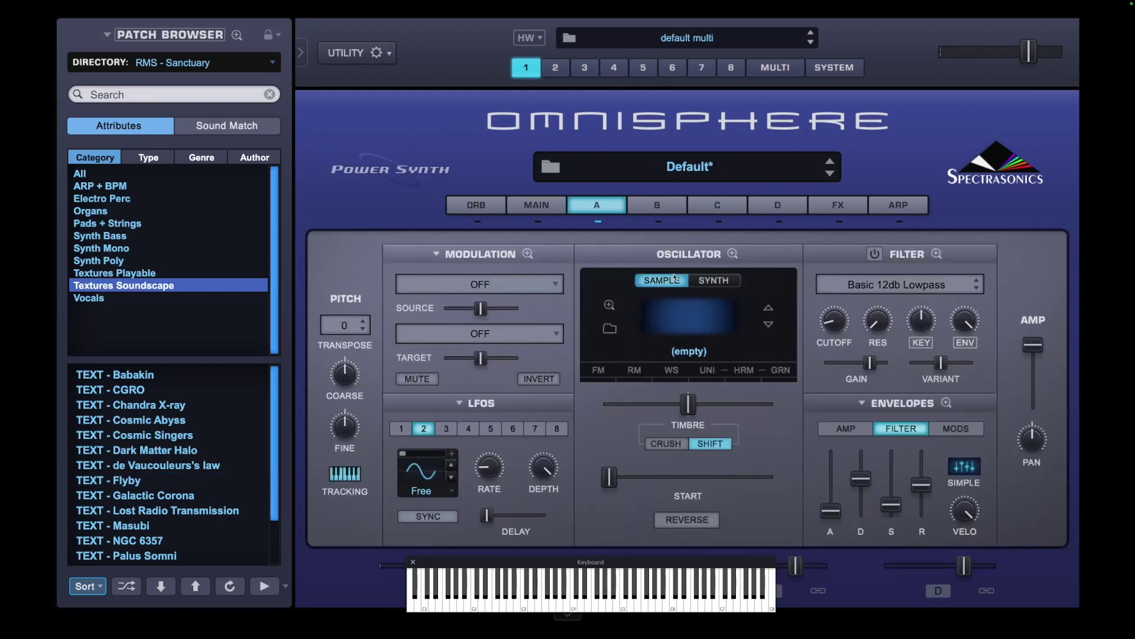
Audition the Andante soundsource from RMS - Sanctuary on layer A
left_click(683, 315)
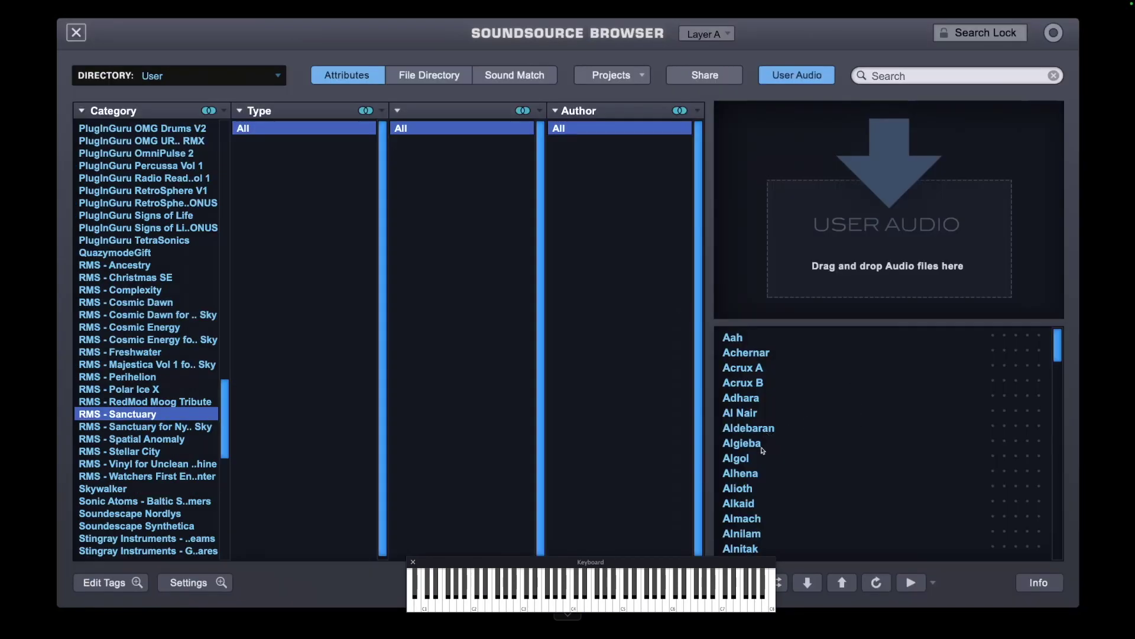
scroll(746, 519, "down", 3)
scroll(747, 519, "down", 1)
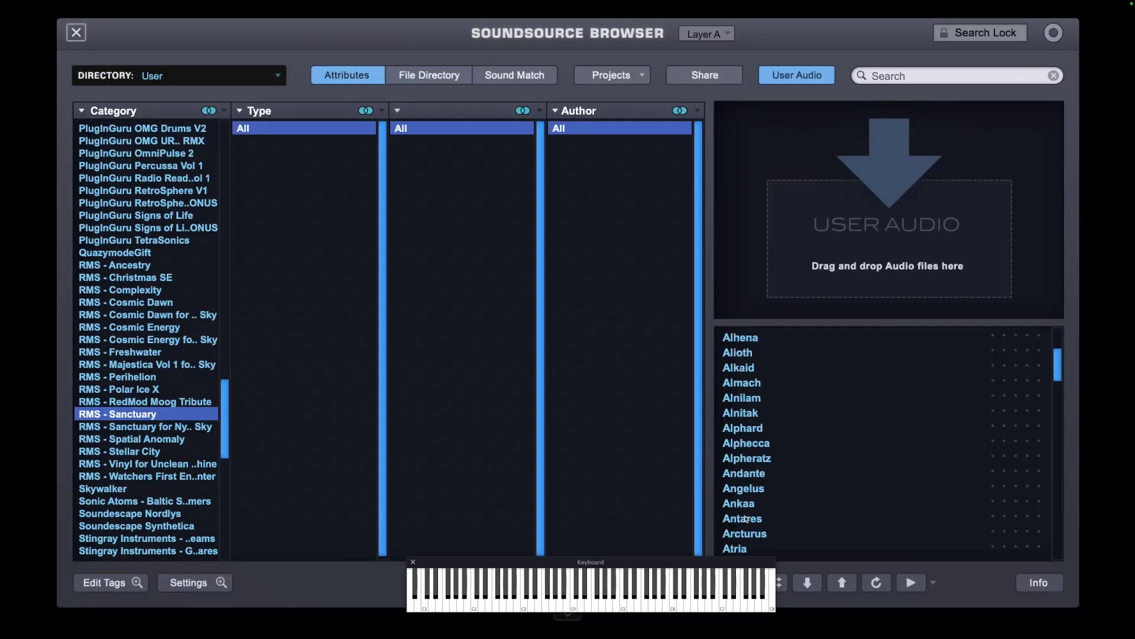
left_click(754, 475)
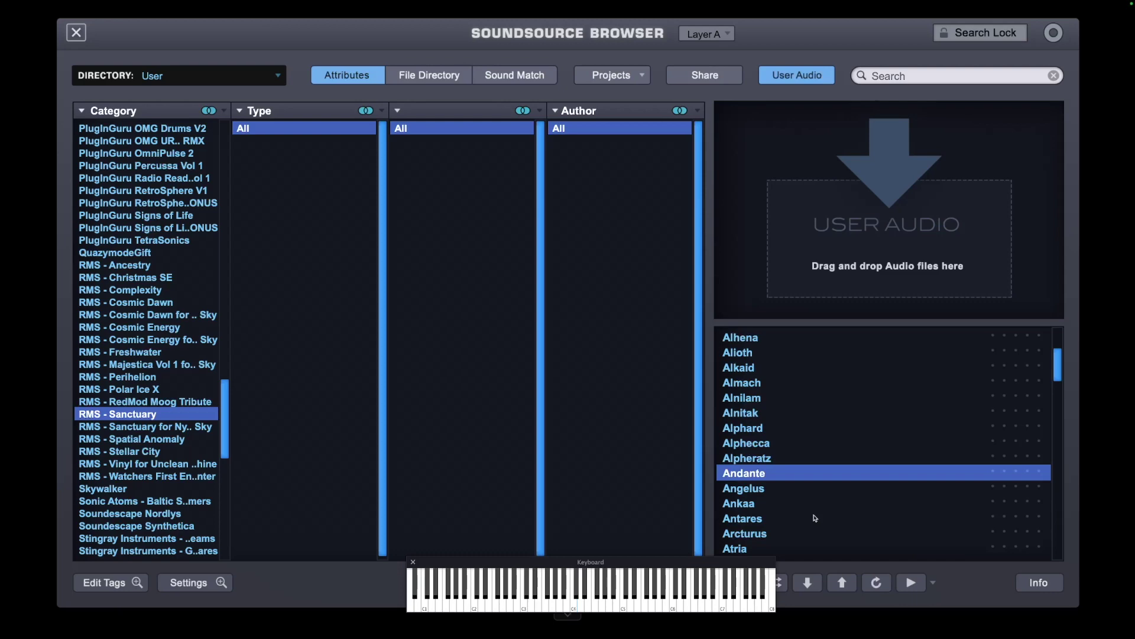
Audition the Largo soundsource on layer A
scroll(816, 519, "down", 2)
scroll(815, 519, "down", 1)
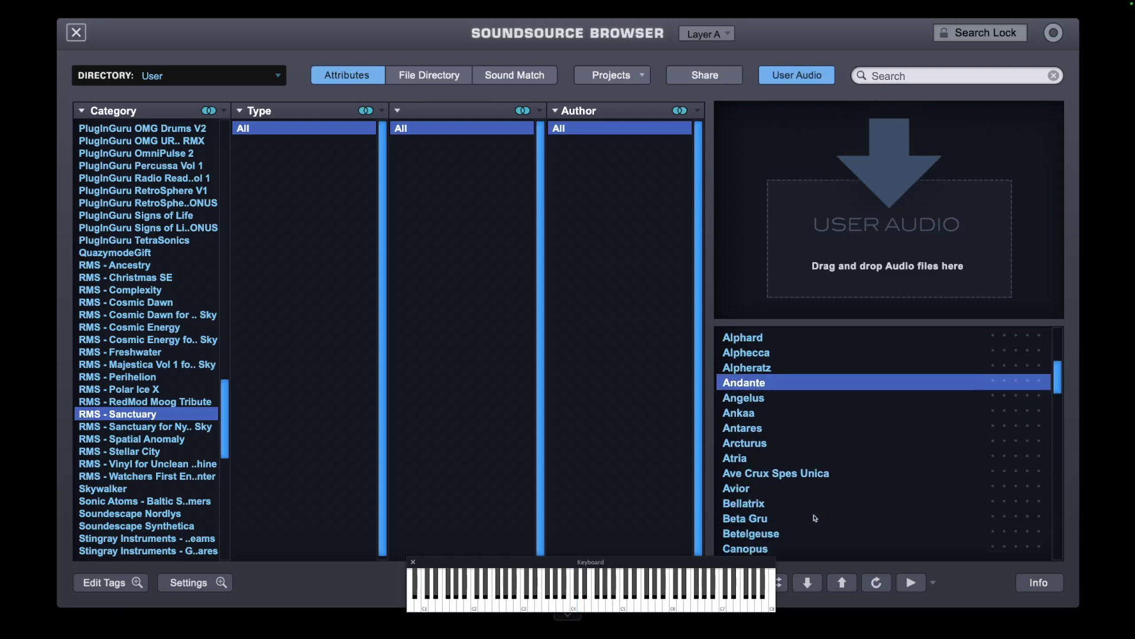
scroll(815, 519, "down", 6)
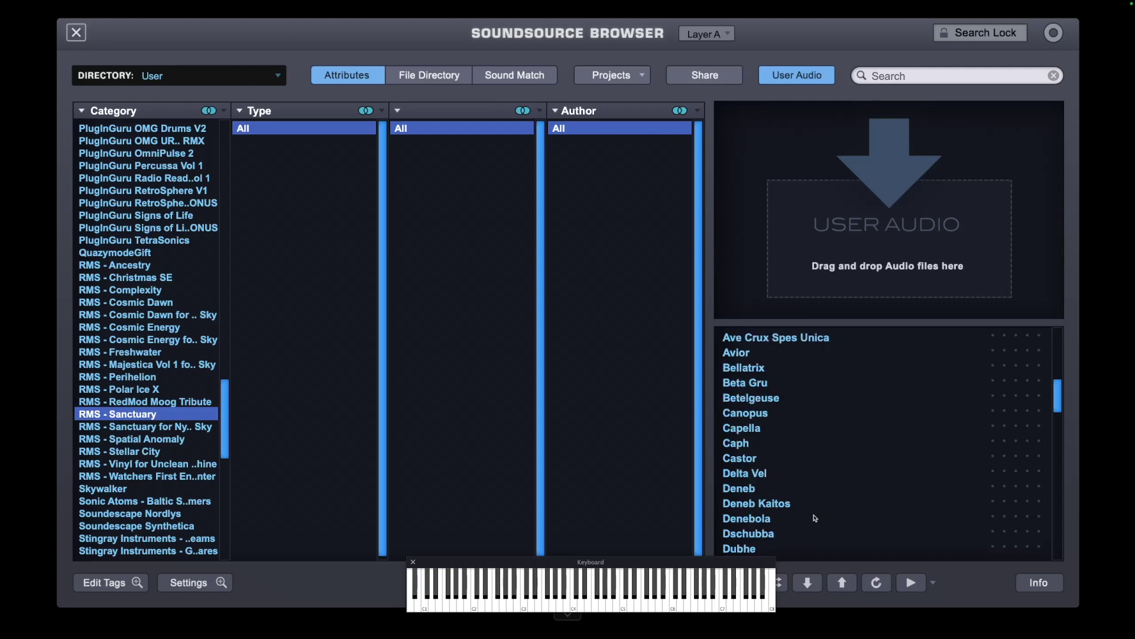
scroll(816, 519, "down", 4)
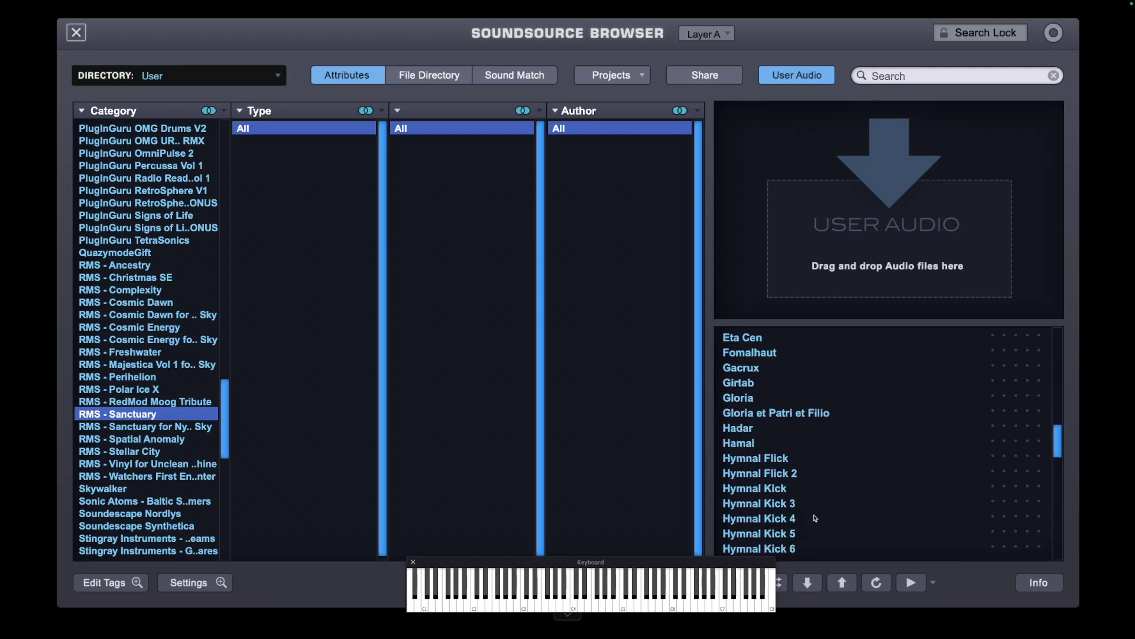
scroll(816, 519, "down", 7)
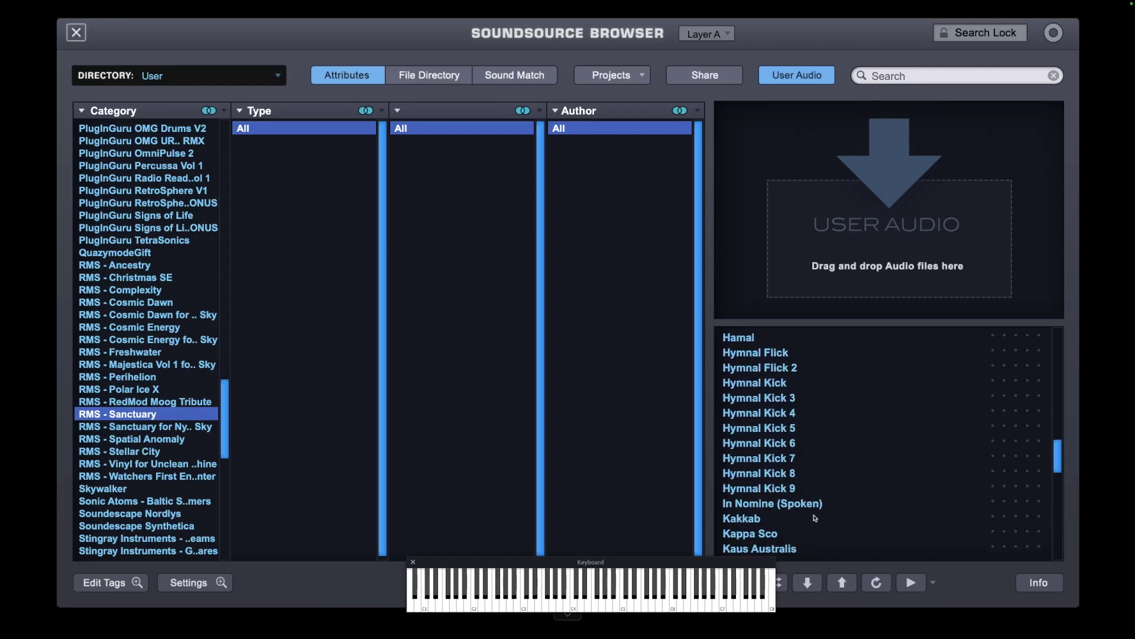
scroll(816, 519, "down", 1)
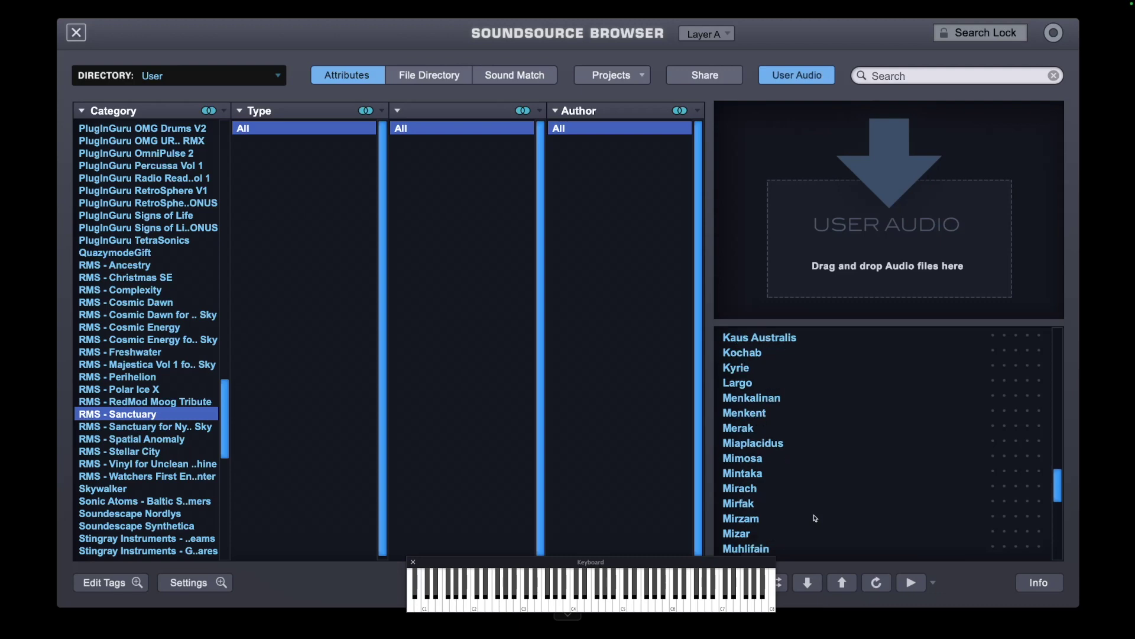
left_click(757, 383)
Audition the O Crux Ave soundsource on layer A
scroll(757, 384, "down", 4)
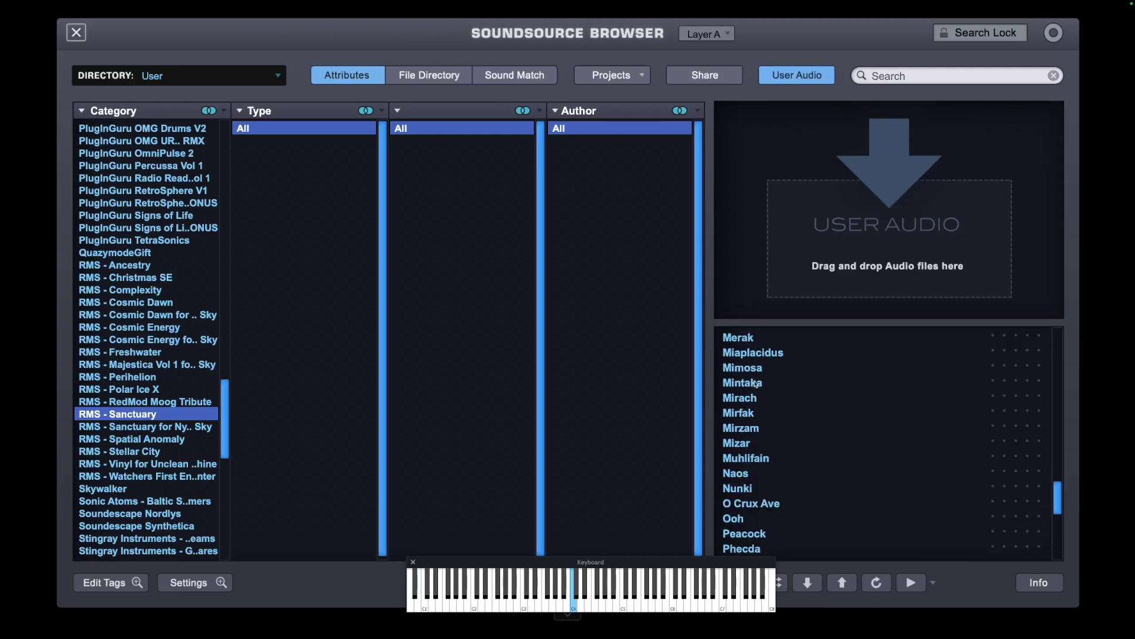
scroll(757, 384, "down", 3)
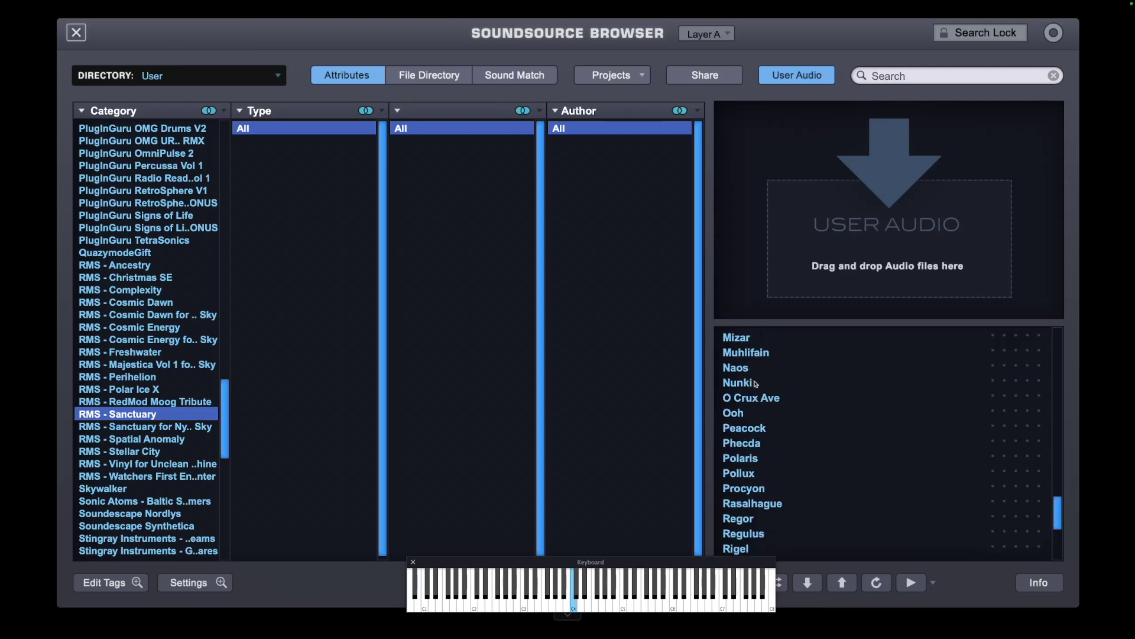
scroll(757, 384, "down", 1)
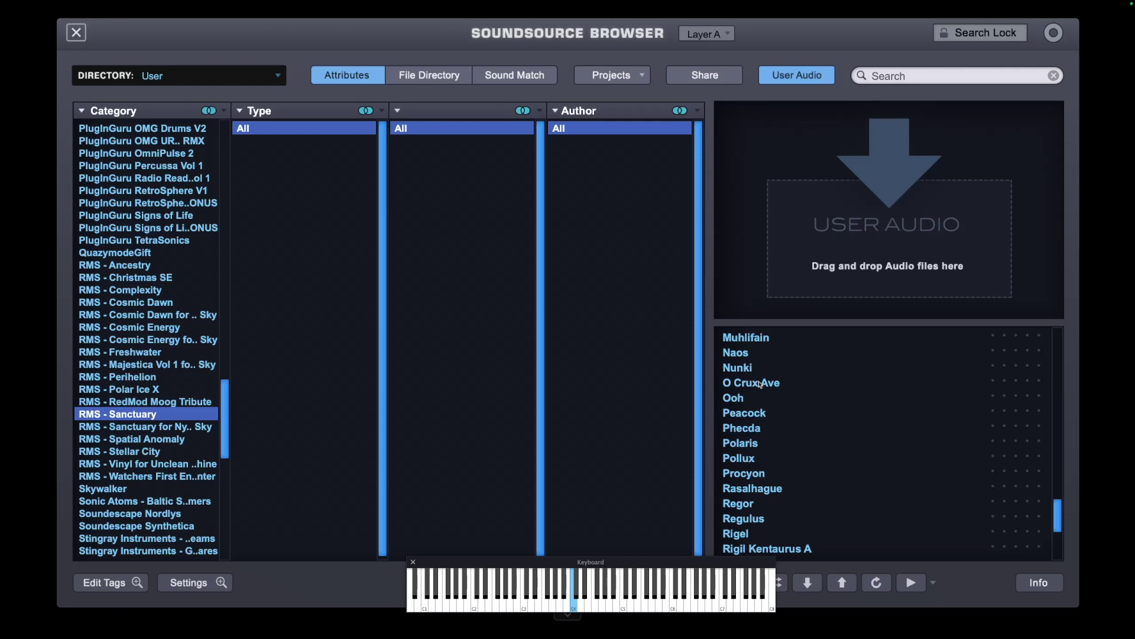
left_click(761, 385)
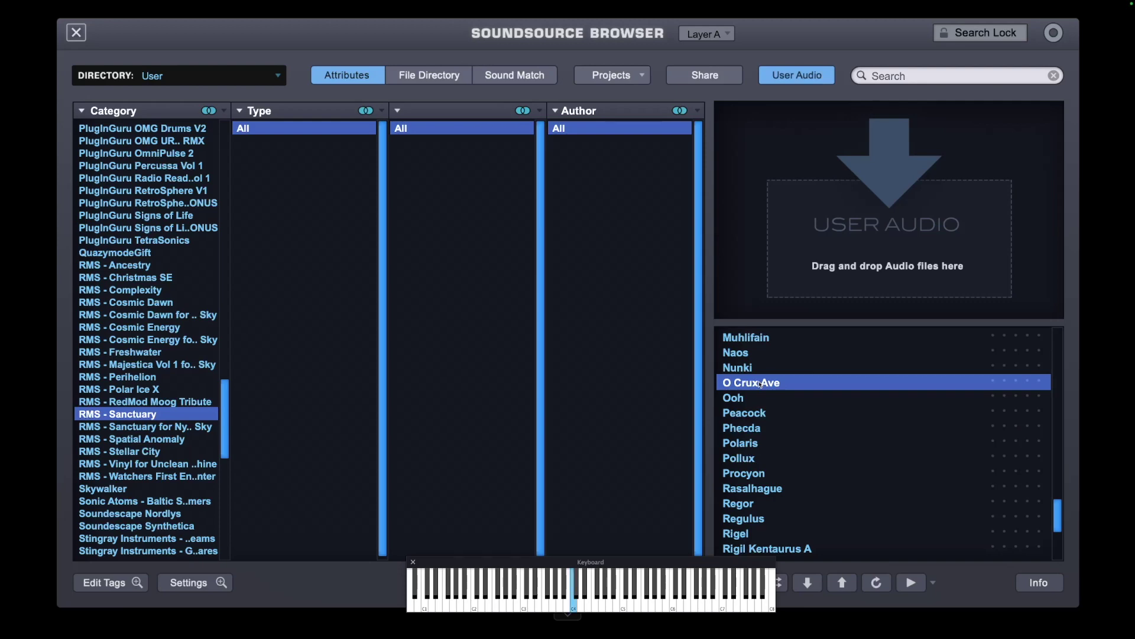
Look through the remaining RMS - Sanctuary soundsources and audition Ooh on layer A
scroll(844, 479, "down", 5)
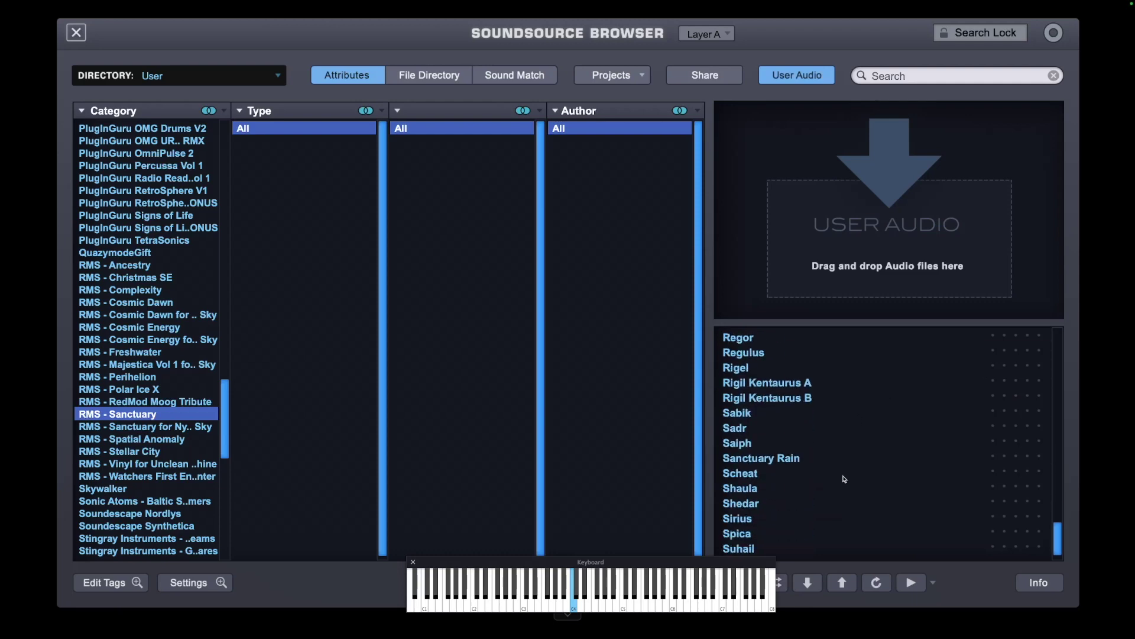
scroll(845, 479, "up", 6)
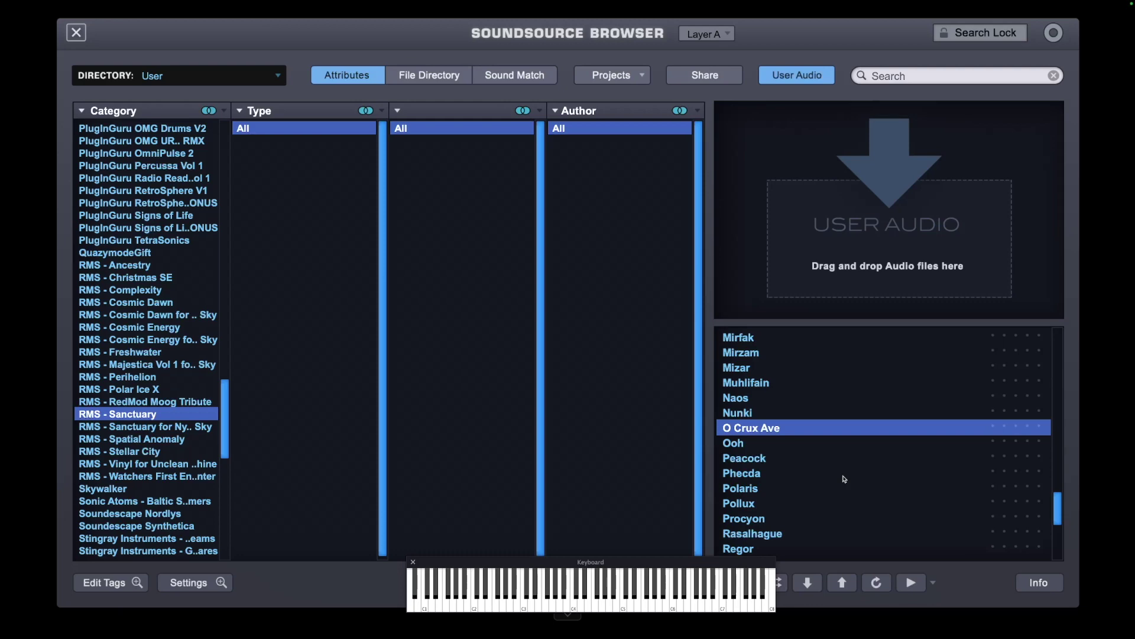
scroll(845, 479, "down", 5)
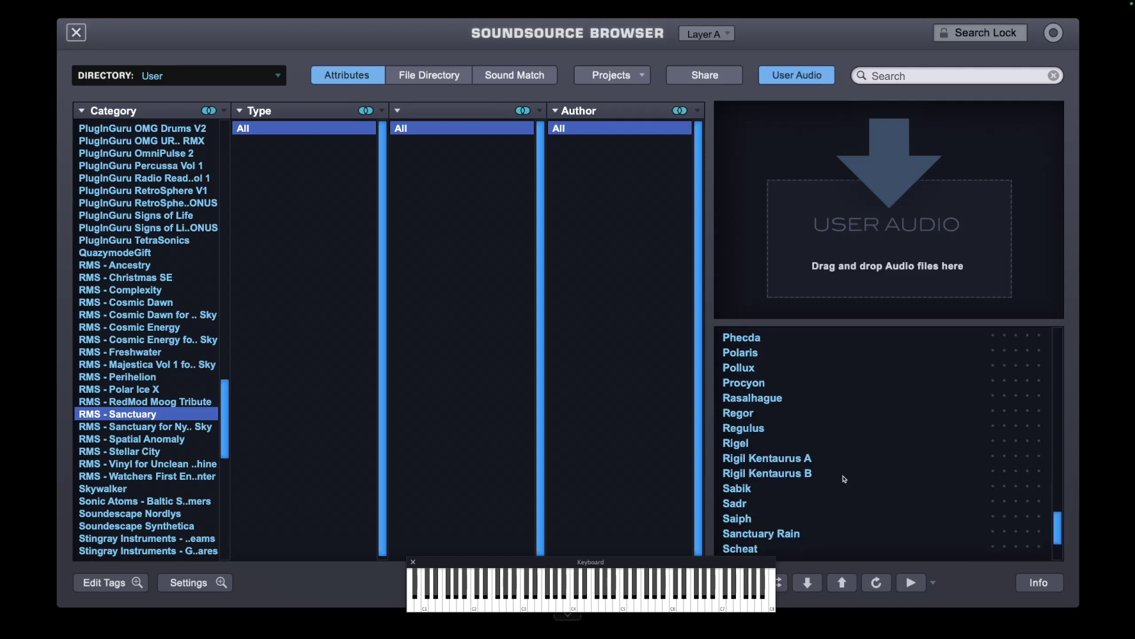
scroll(845, 479, "up", 5)
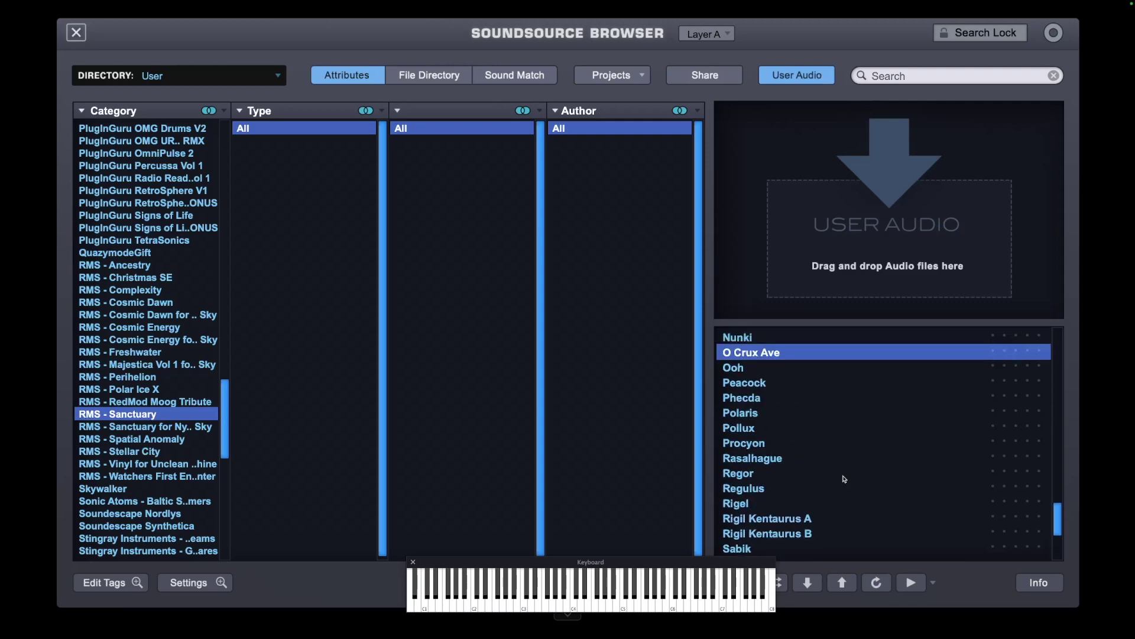
scroll(844, 479, "up", 3)
scroll(844, 479, "up", 1)
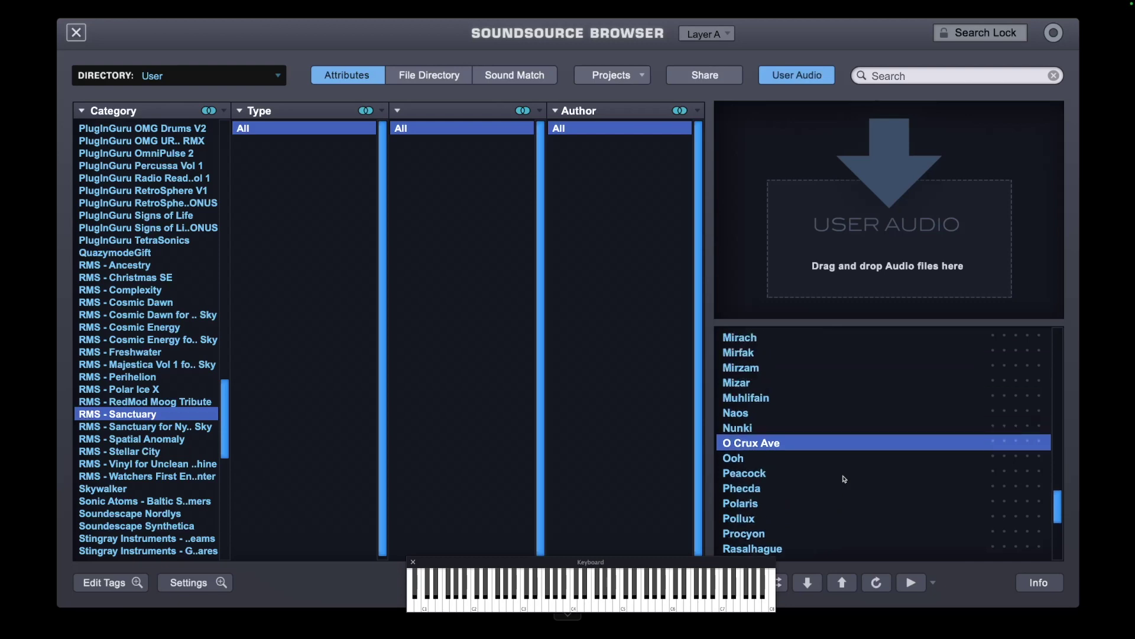
left_click(793, 465)
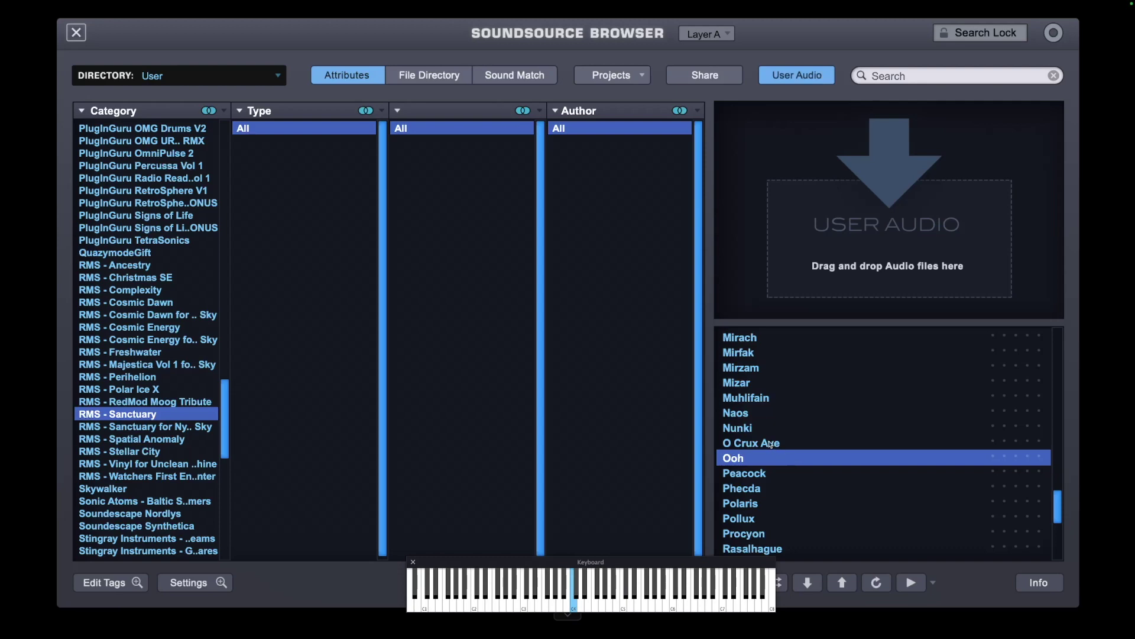
Load the Aah soundsource into layer A
scroll(777, 455, "up", 2)
scroll(777, 456, "up", 20)
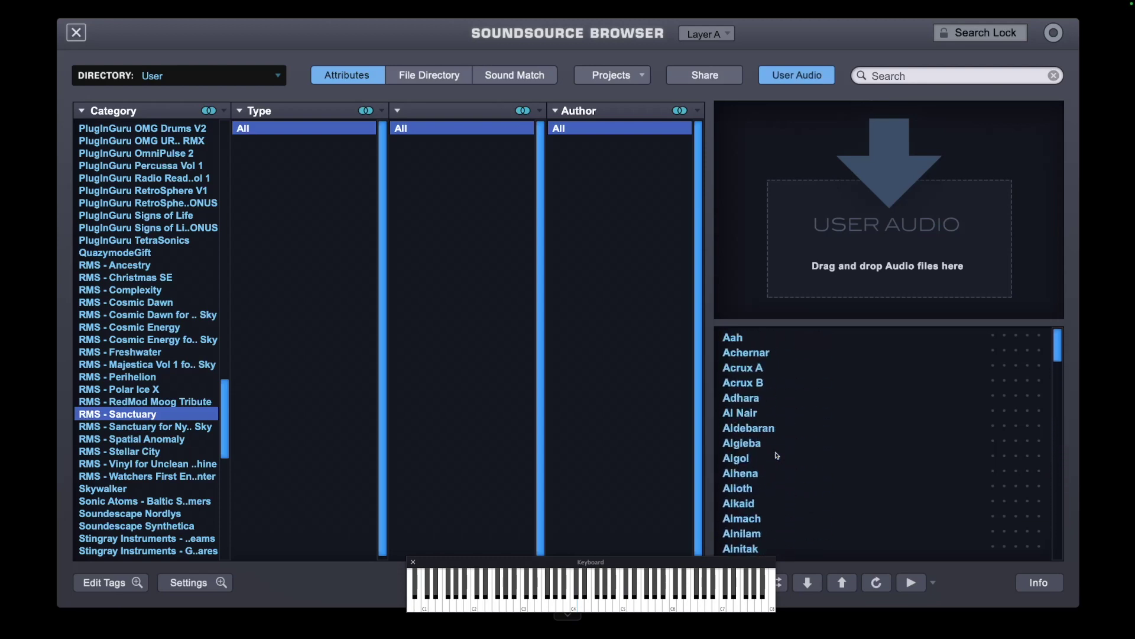
left_click(751, 341)
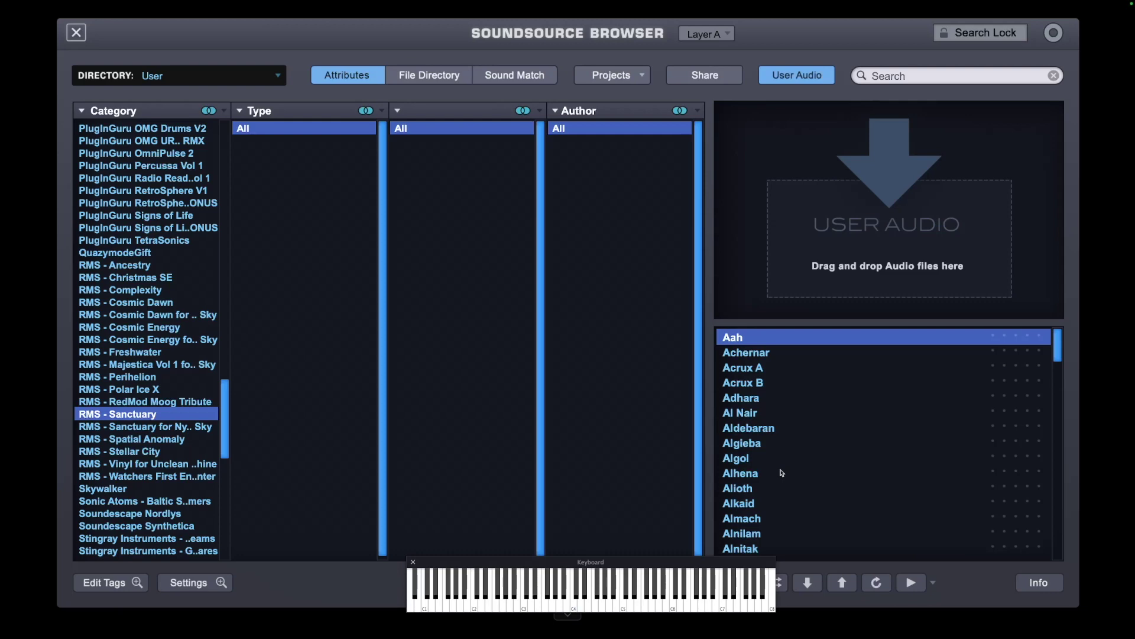
Audition the Gloria and Gloria et Patri et Filio soundsources from RMS - Sanctuary on layer A
scroll(783, 473, "down", 5)
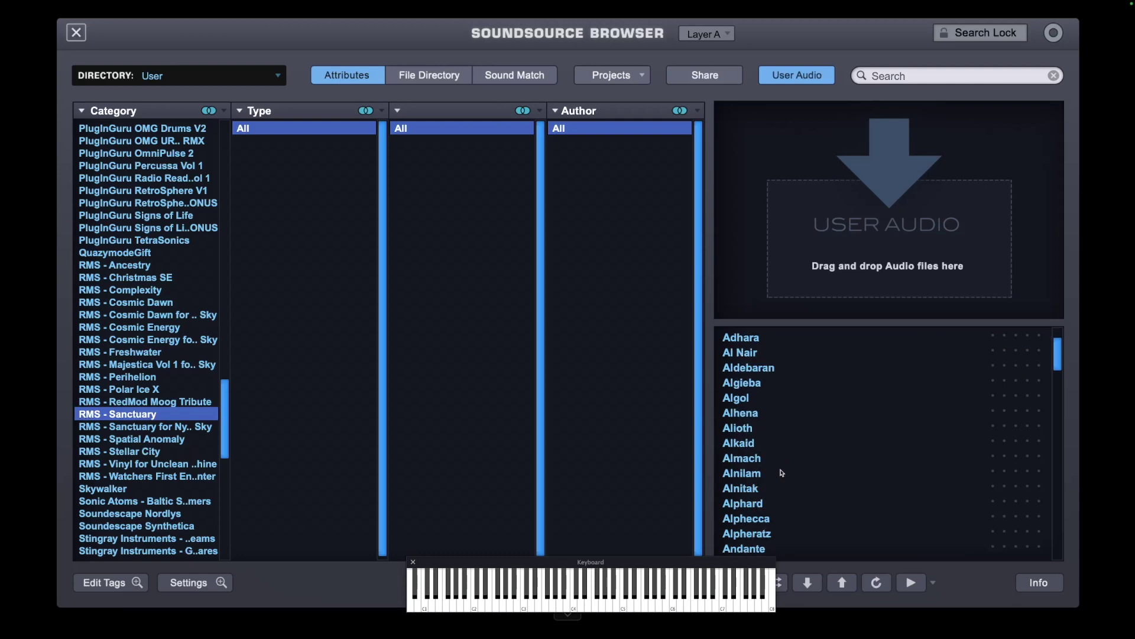
scroll(783, 473, "down", 3)
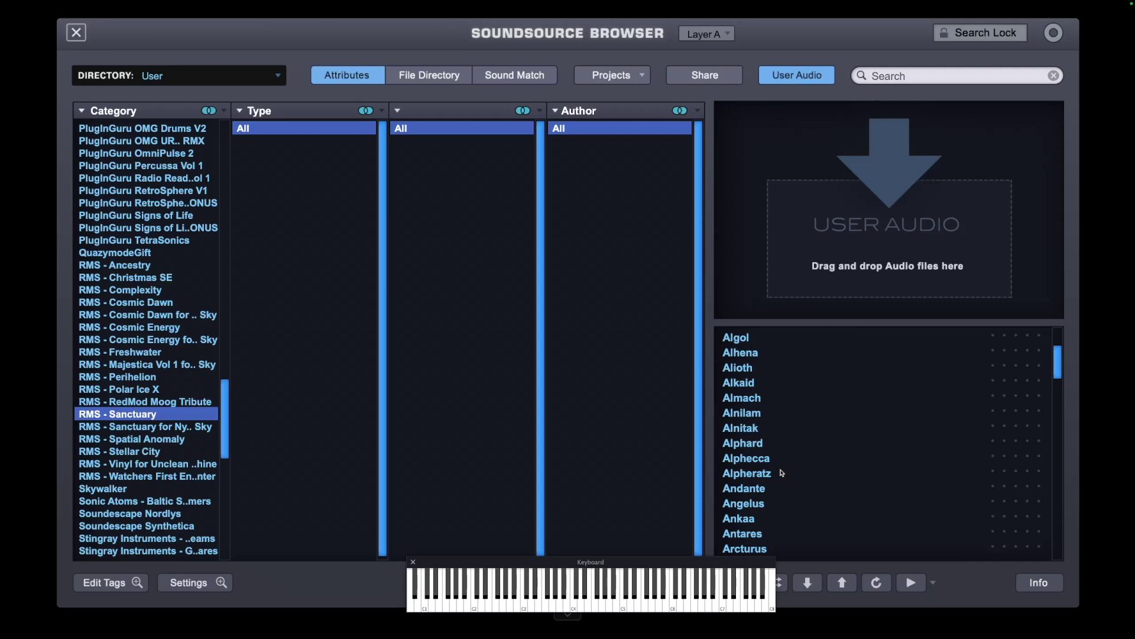
scroll(782, 473, "down", 3)
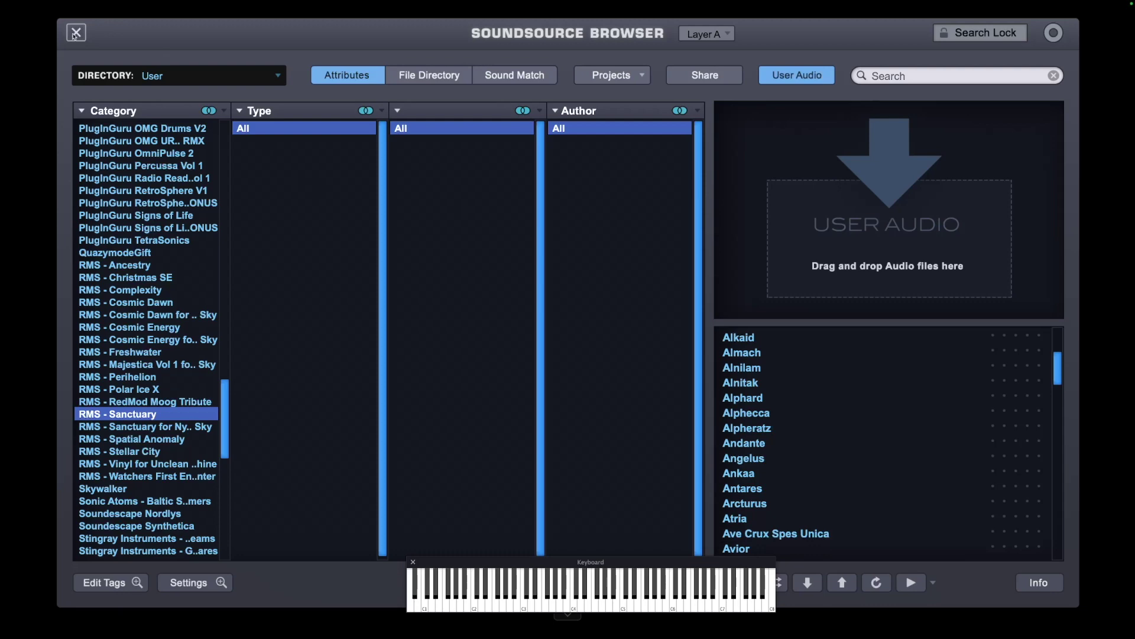
scroll(808, 488, "down", 5)
scroll(809, 488, "down", 3)
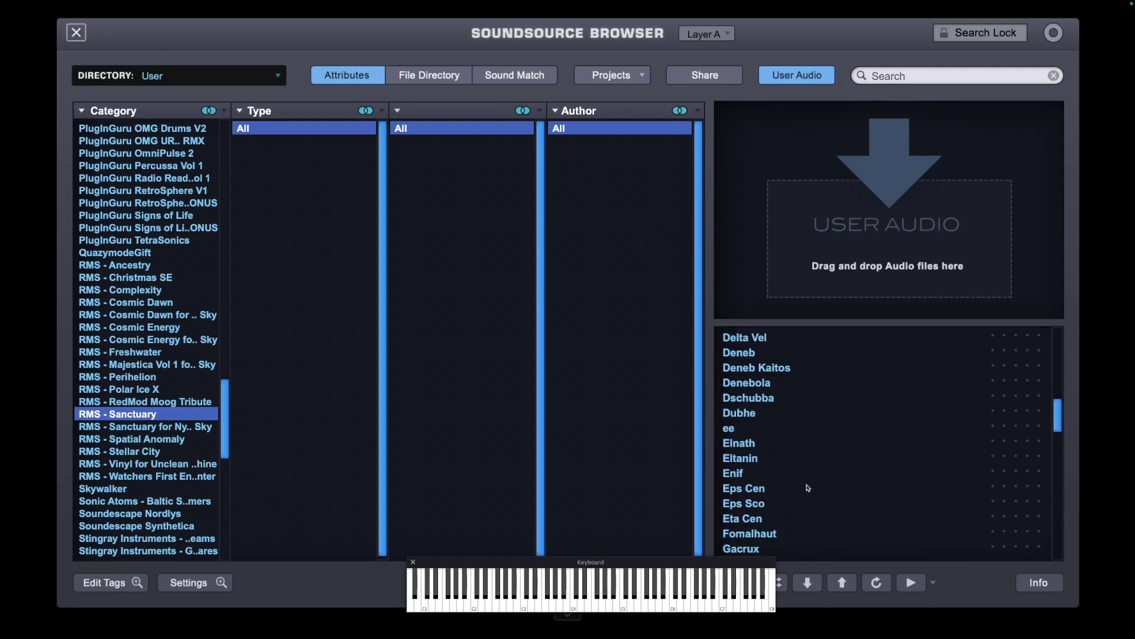
scroll(809, 488, "down", 3)
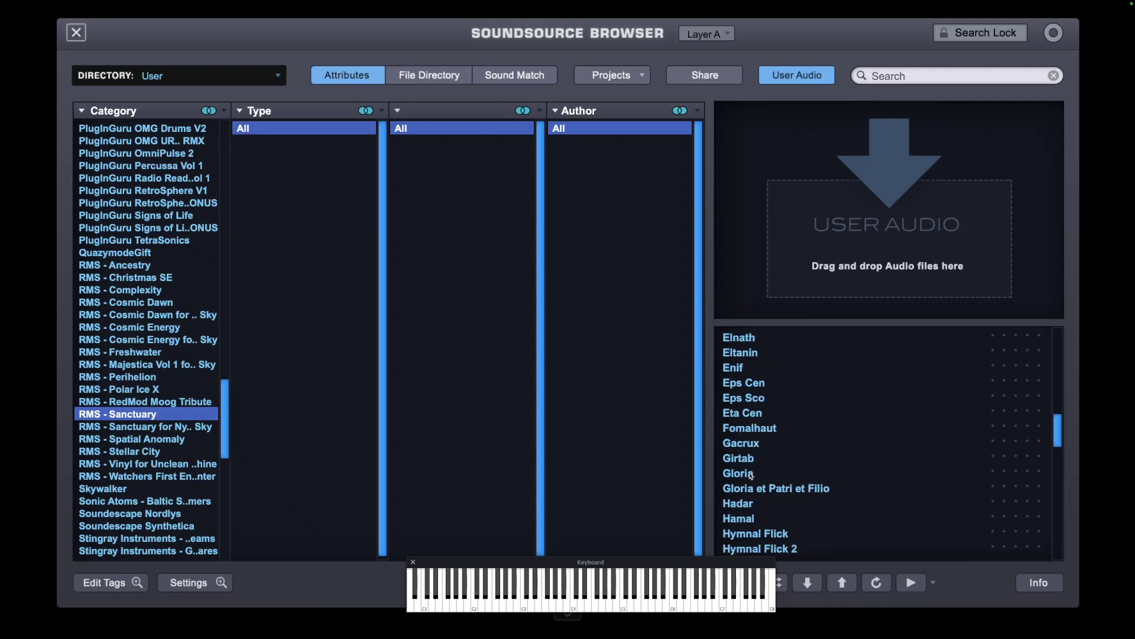
left_click(751, 475)
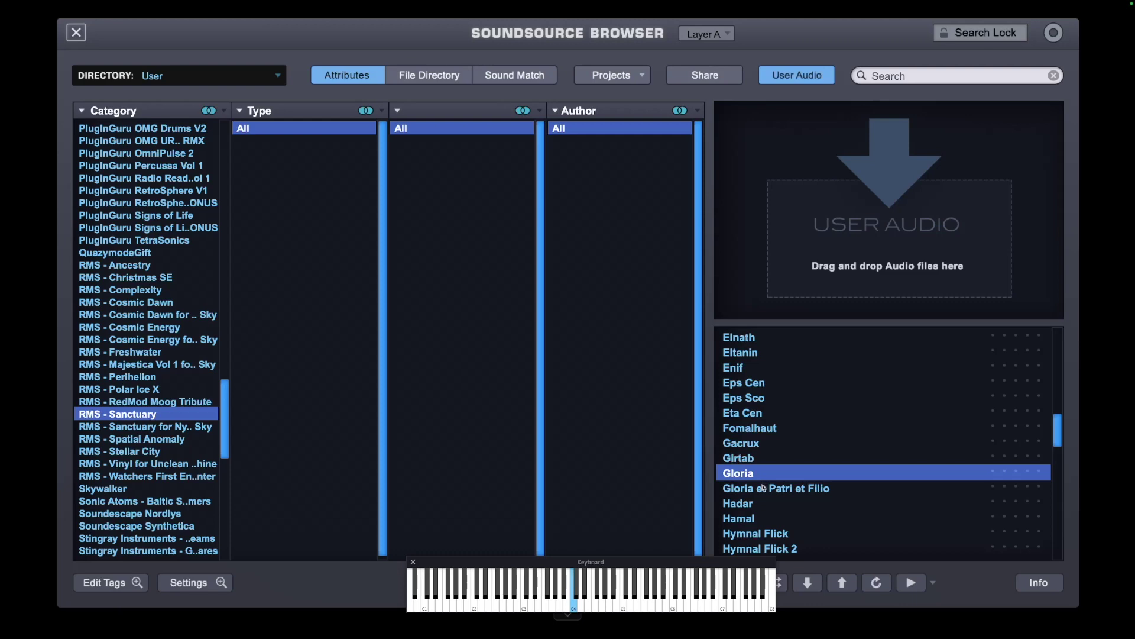
left_click(763, 490)
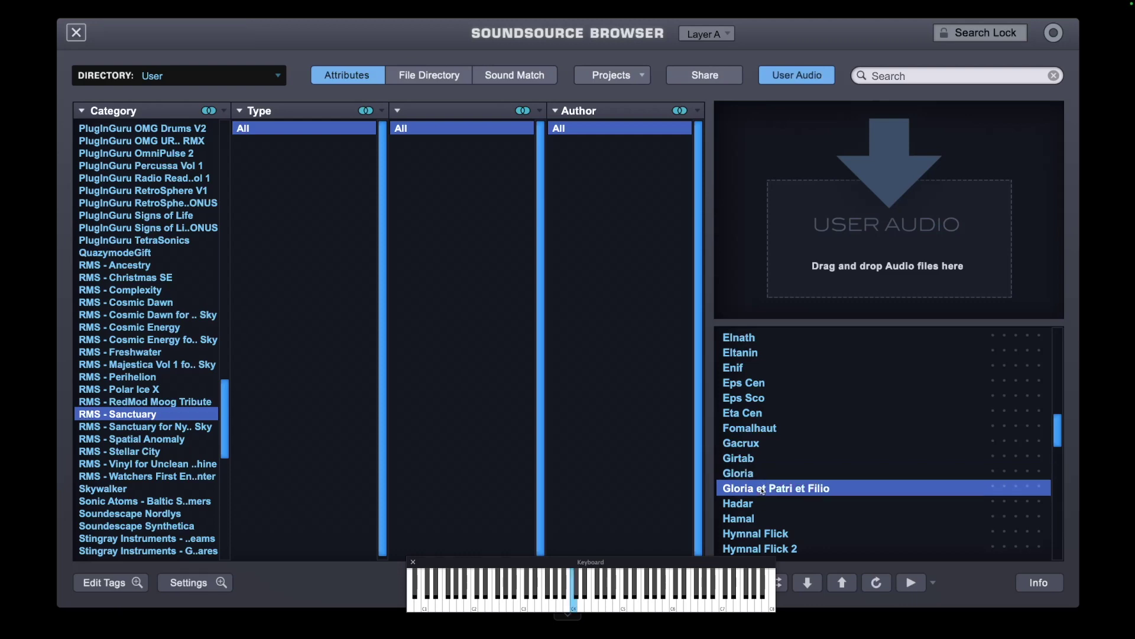
Audition the In Nomine (Spoken) soundsource on layer A and close the soundsource browser
scroll(763, 490, "down", 5)
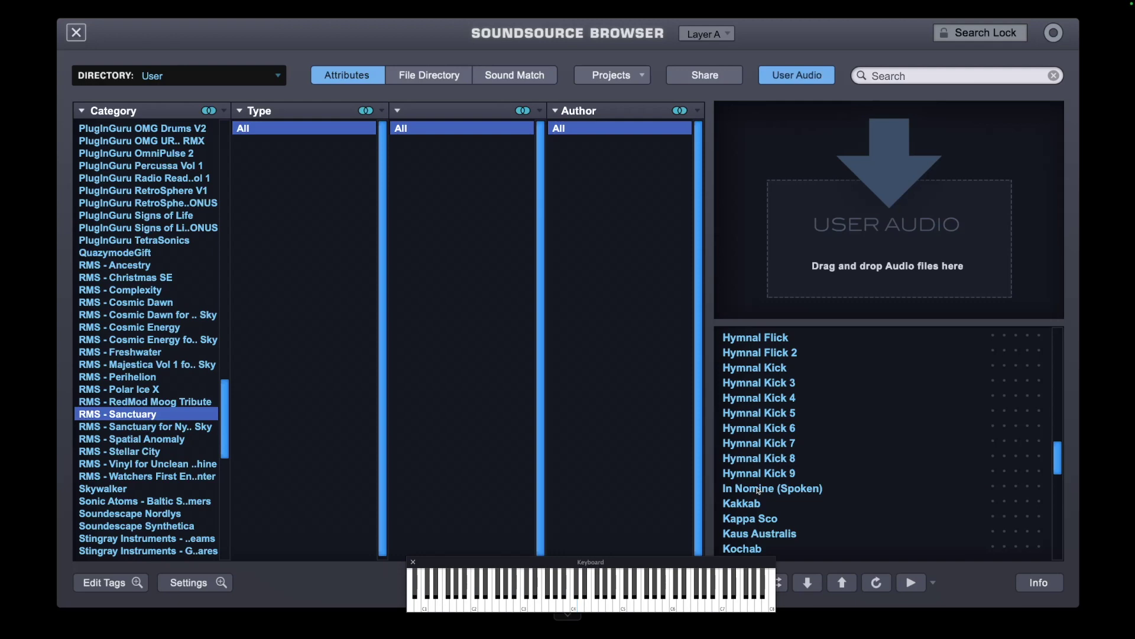
left_click(760, 491)
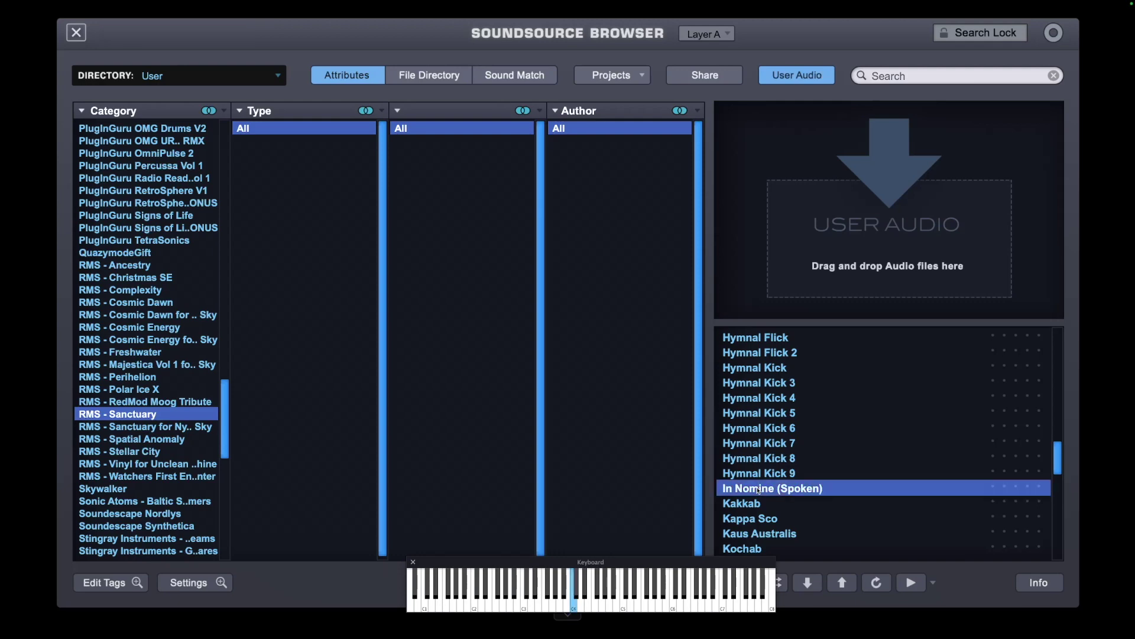
scroll(759, 491, "down", 1)
scroll(759, 491, "down", 20)
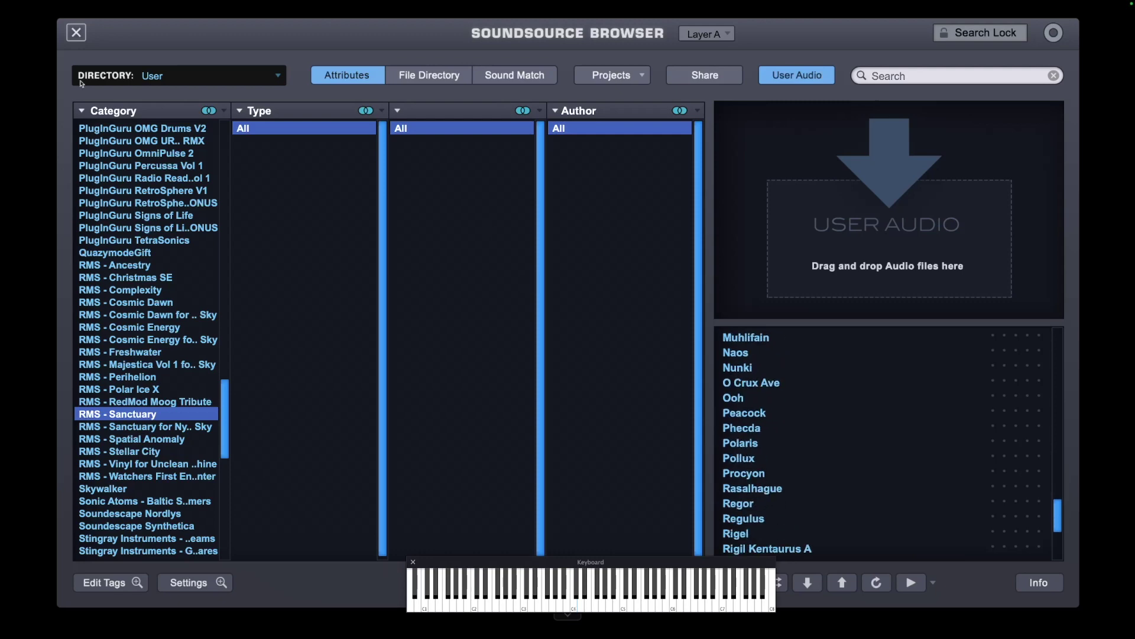
left_click(75, 35)
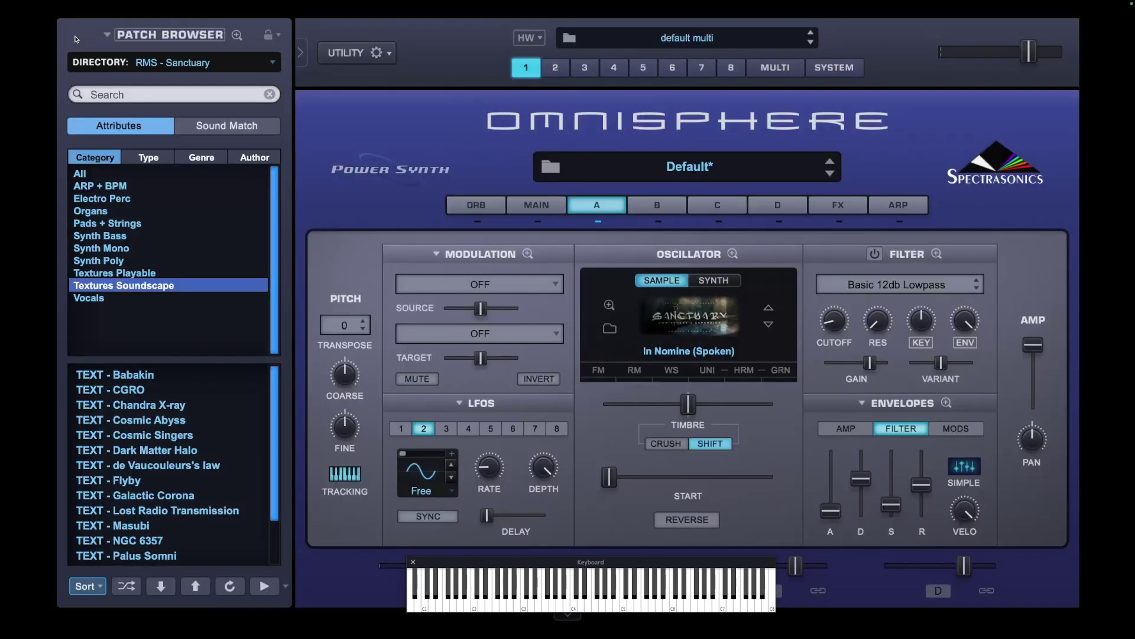
Load the VOX - Astral Choir IX patch from the Vocals category and inspect the soundsources on its layers A, B and C
left_click(107, 296)
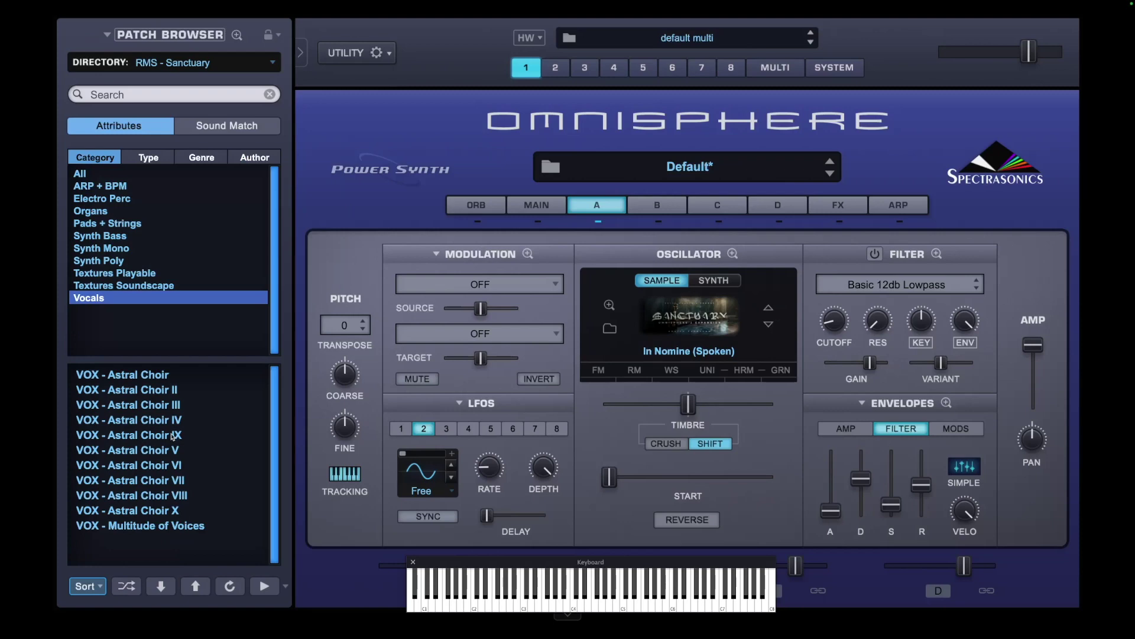
left_click(172, 435)
left_click(657, 205)
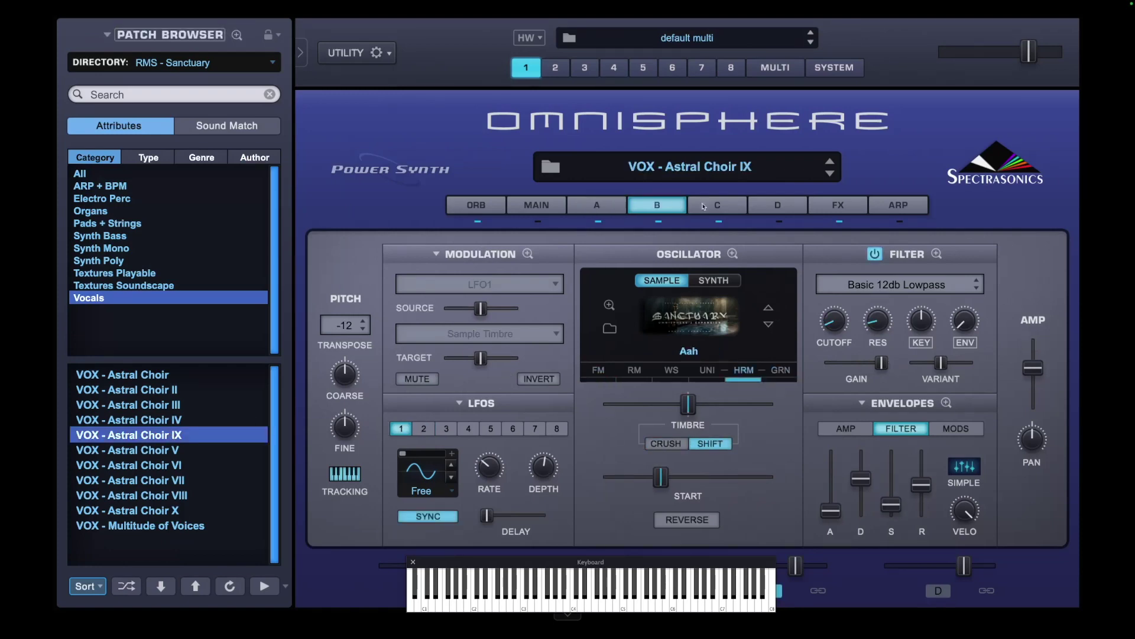
left_click(702, 206)
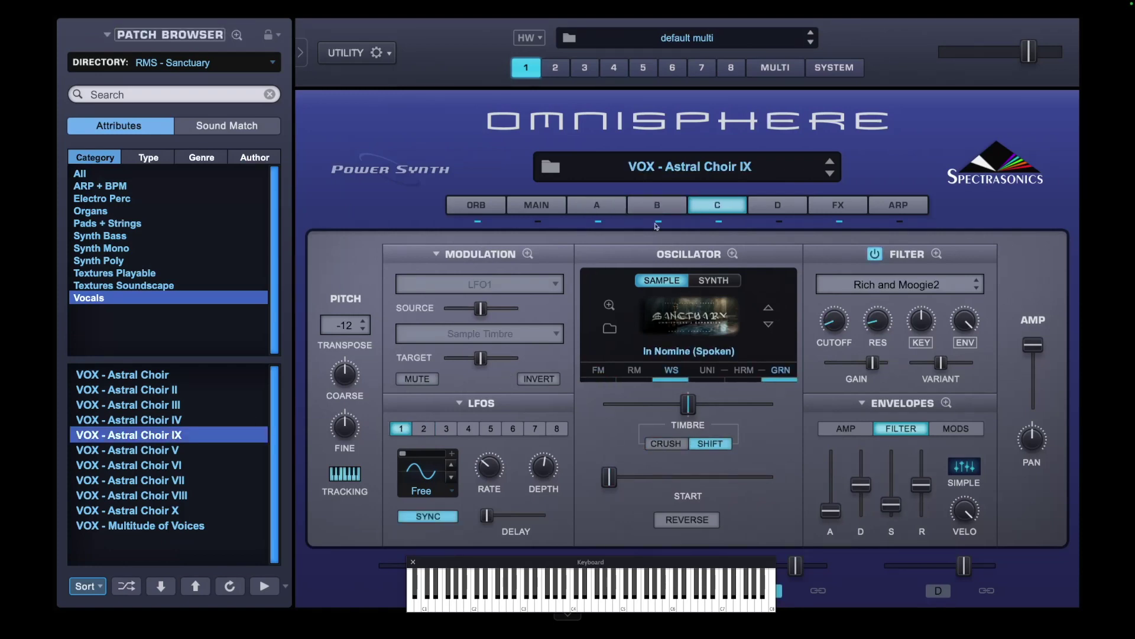
left_click(622, 201)
left_click(669, 204)
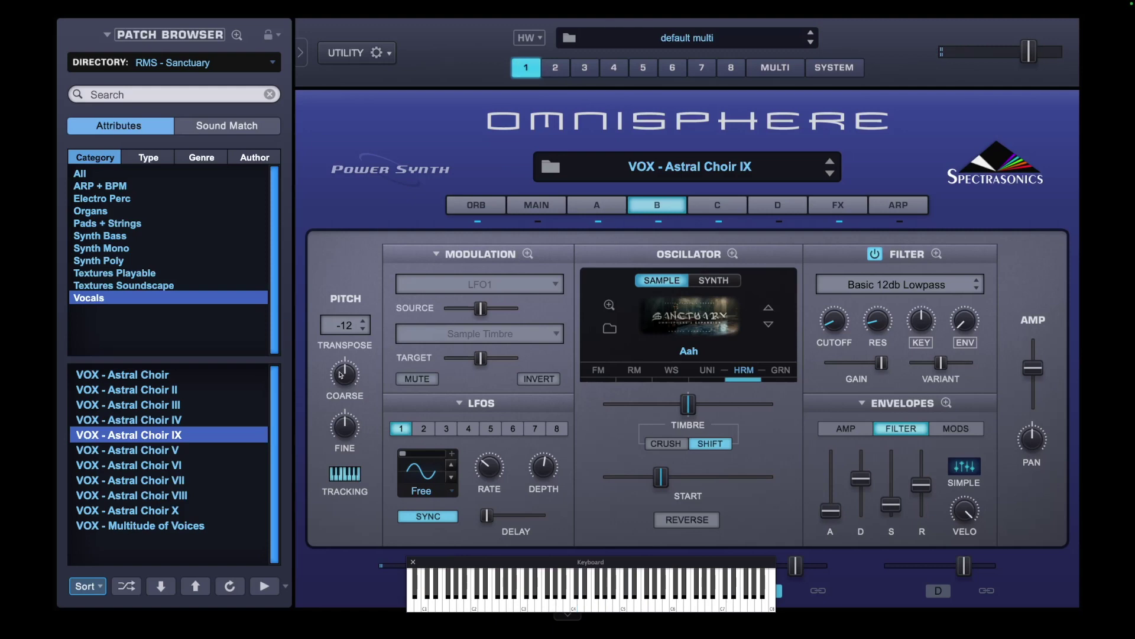
Load the VOX - Astral Choir VI patch and inspect the soundsources on its layers B, C and A
left_click(163, 465)
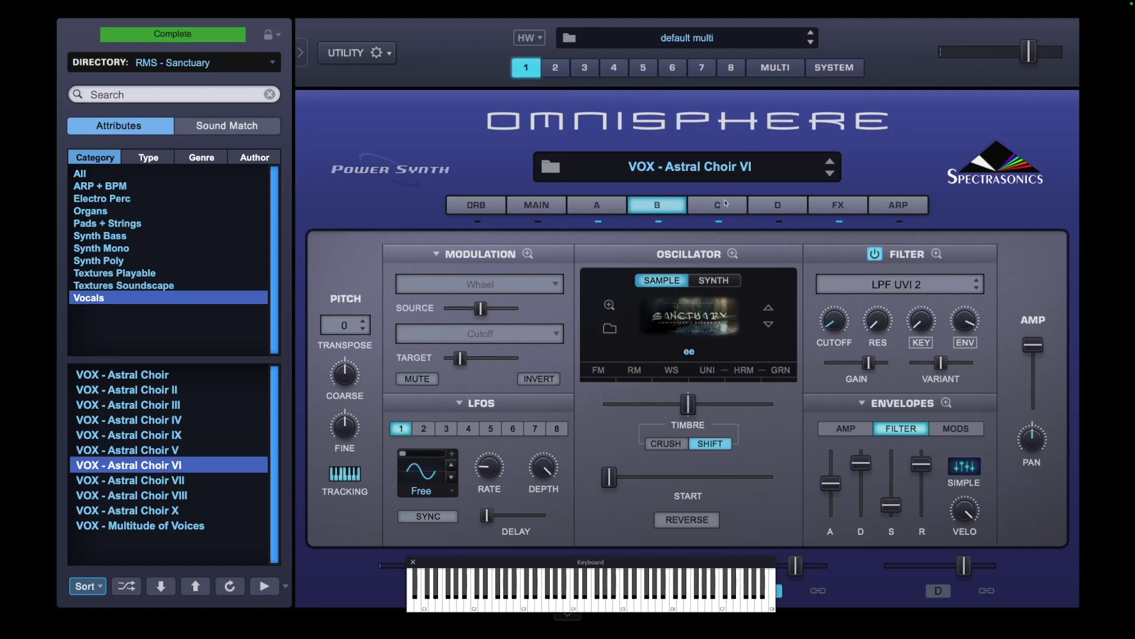
left_click(725, 204)
left_click(616, 209)
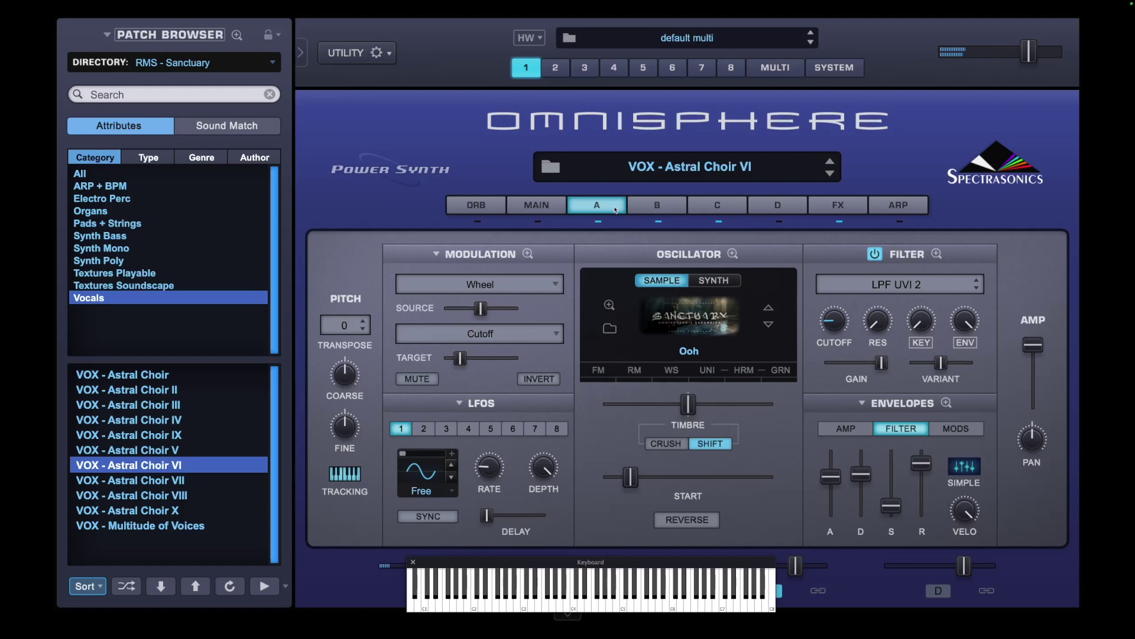
Load the VOX - Astral Choir X patch and inspect the soundsources on its layers A, B and C
left_click(174, 509)
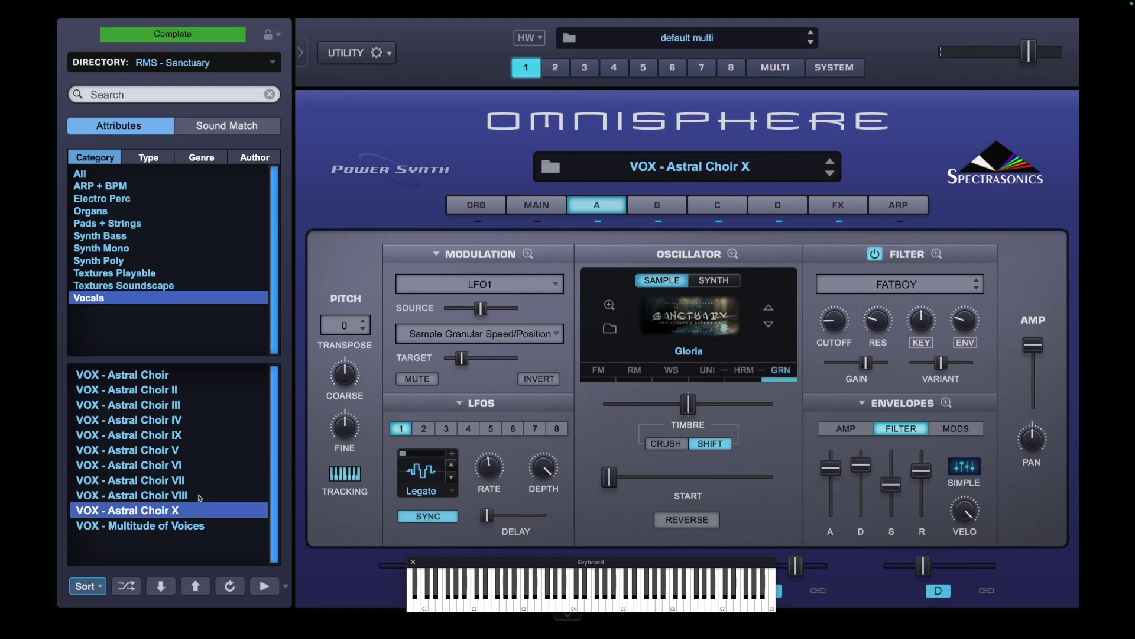
left_click(661, 205)
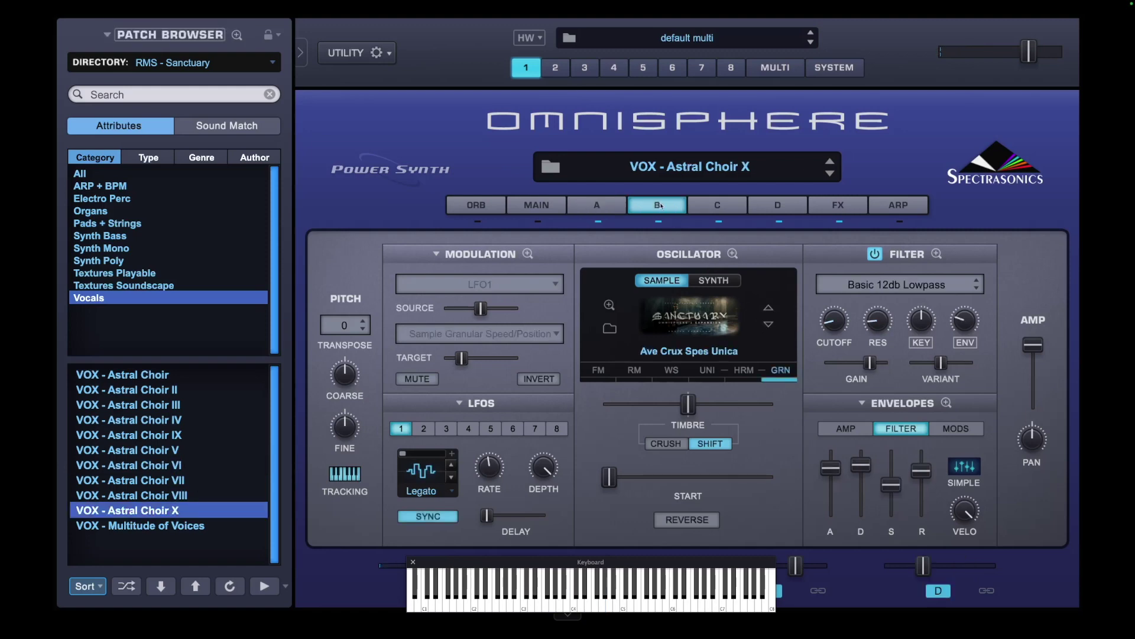
left_click(718, 205)
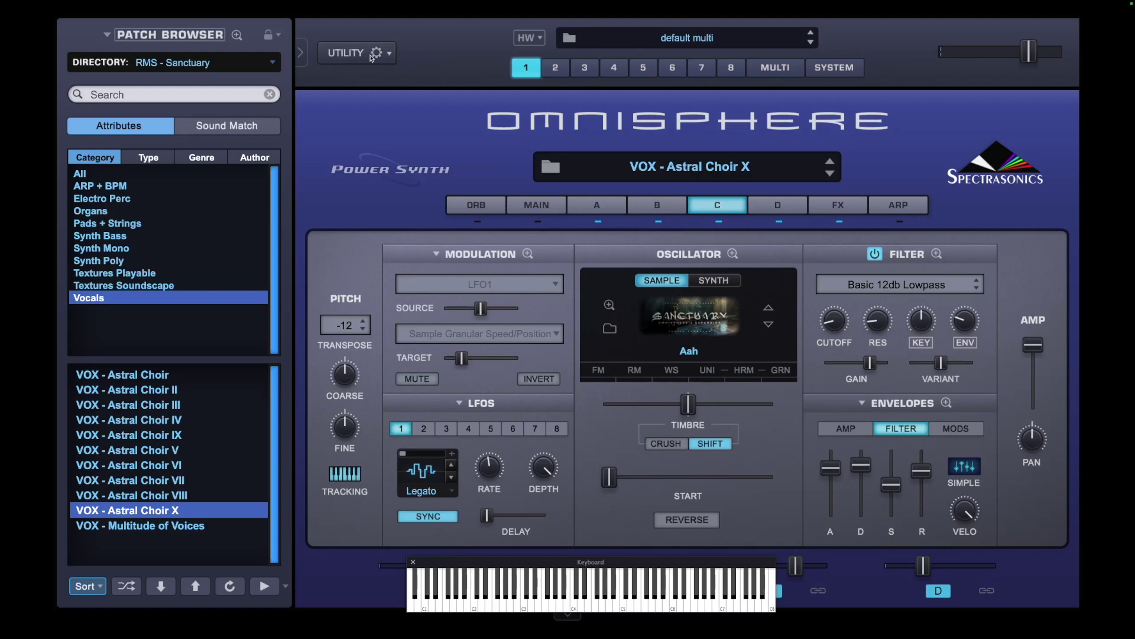
Initialize the patch, switch layer A's oscillator to Sample mode and open its soundsource browser
left_click(373, 54)
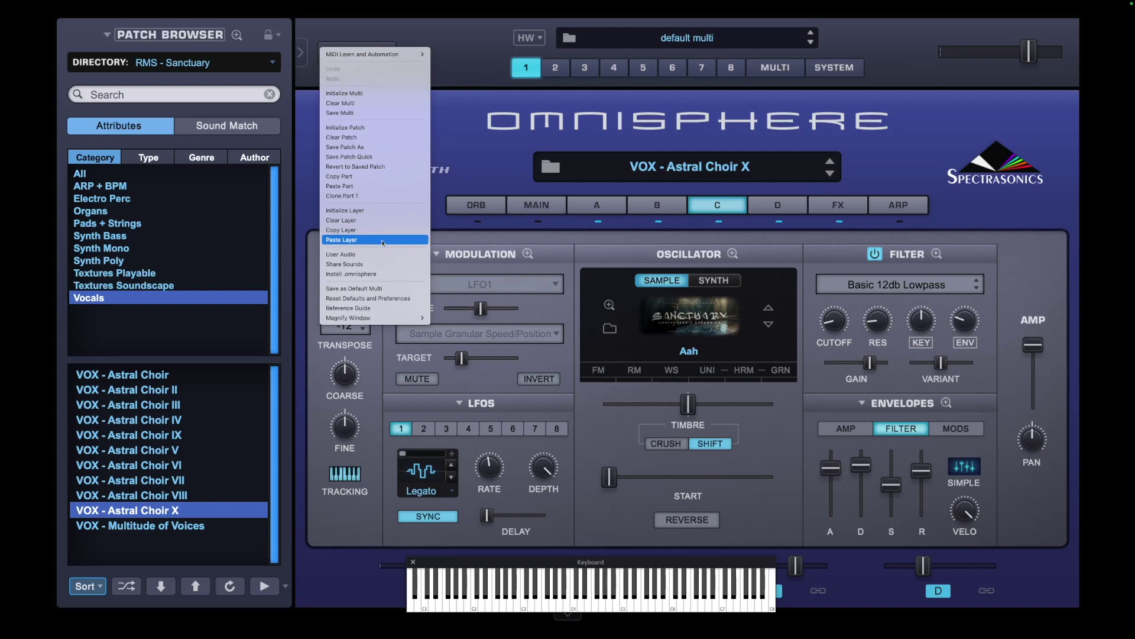
left_click(384, 131)
left_click(603, 208)
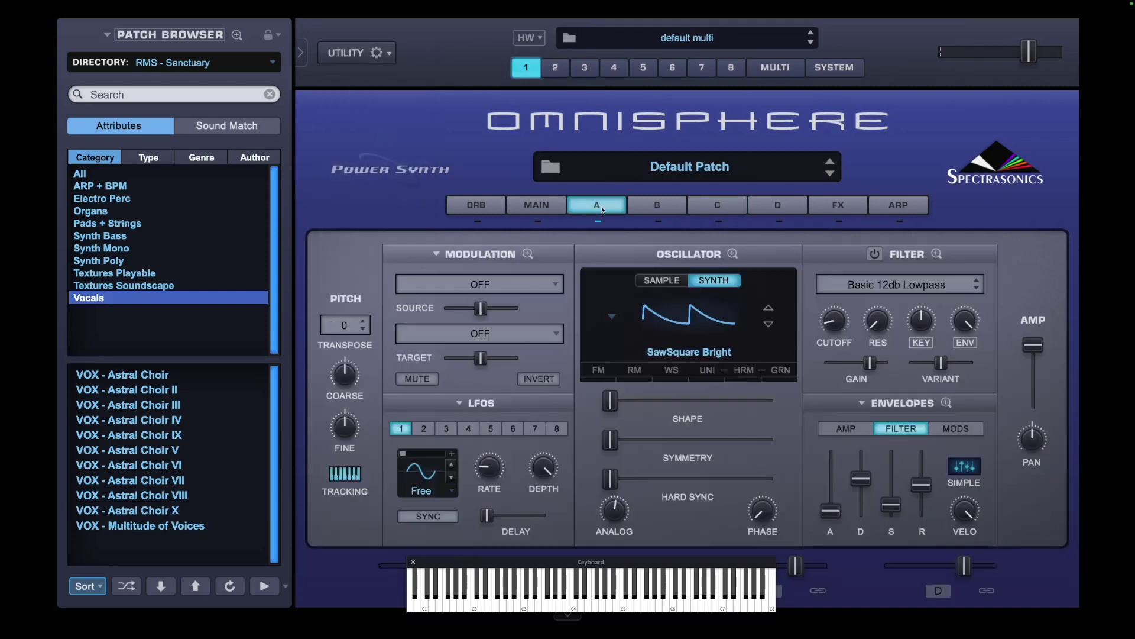
left_click(663, 278)
left_click(674, 320)
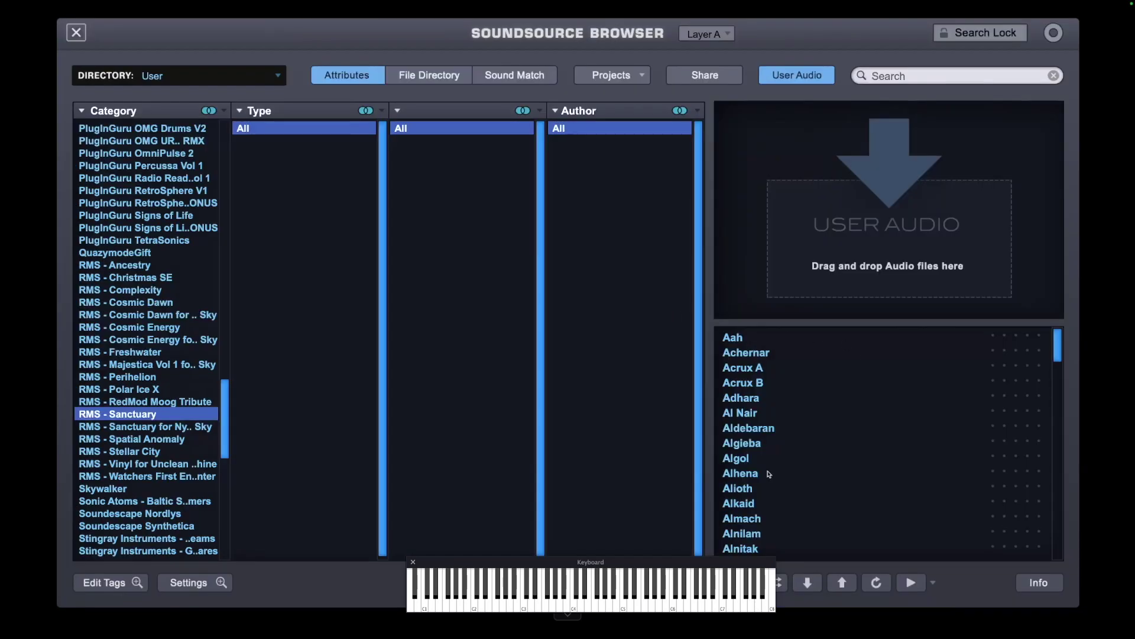
Audition the RMS - Sanctuary soundsources Hymnal Kick and Hymnal Kick 4, 7, 5, 6, 9 and 8 on layer A
scroll(907, 460, "down", 15)
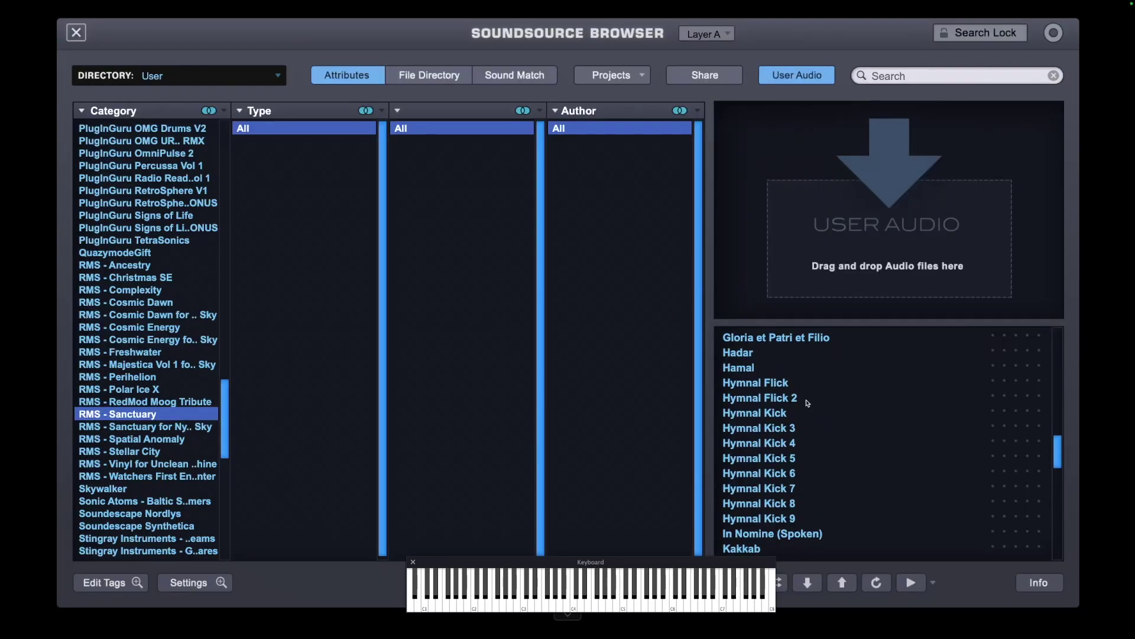
scroll(806, 437, "down", 1)
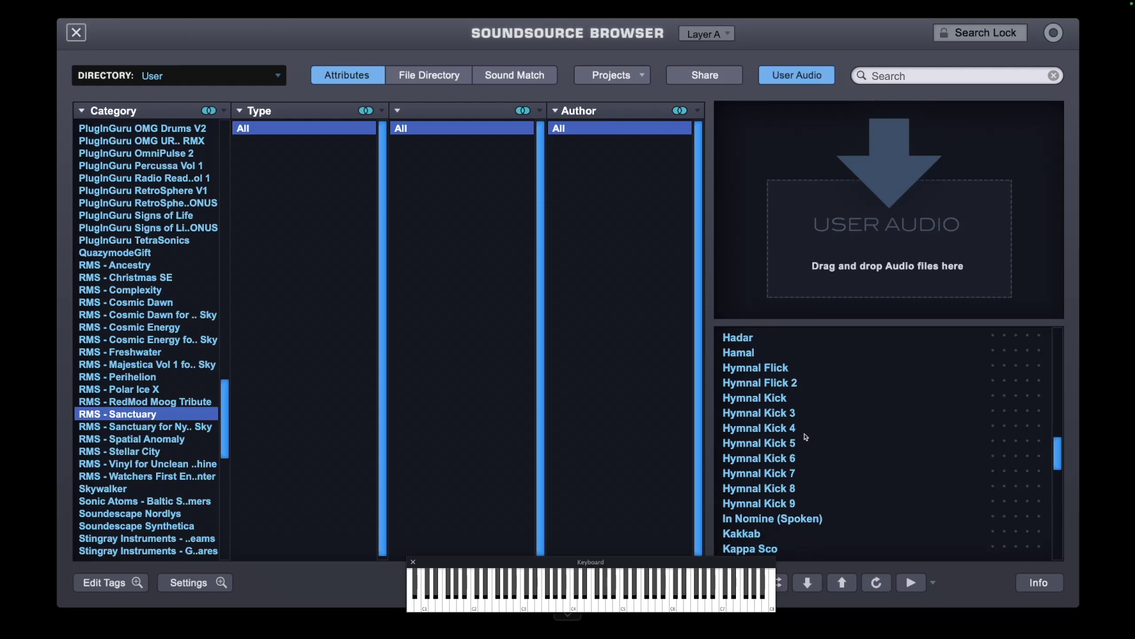
scroll(806, 437, "down", 1)
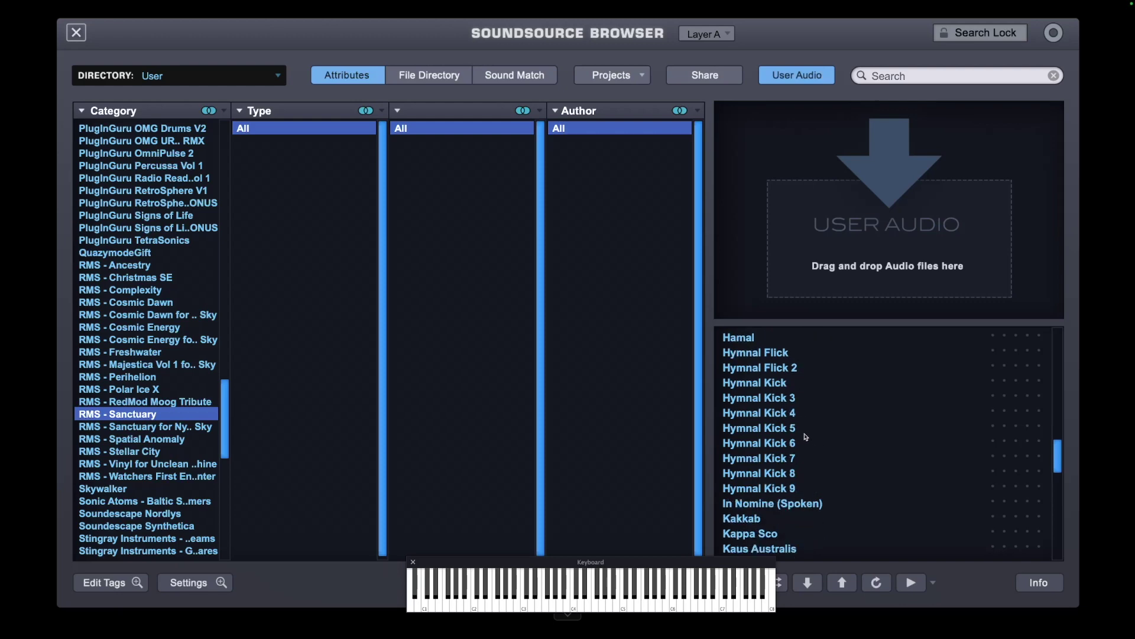
scroll(806, 437, "up", 4)
scroll(806, 437, "down", 1)
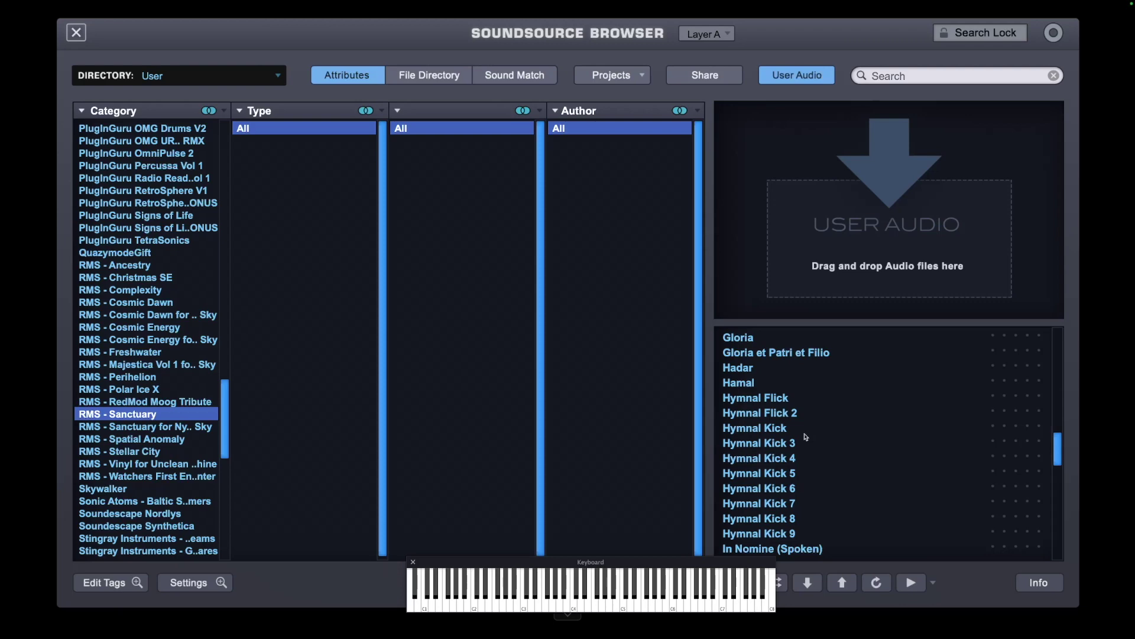
left_click(792, 434)
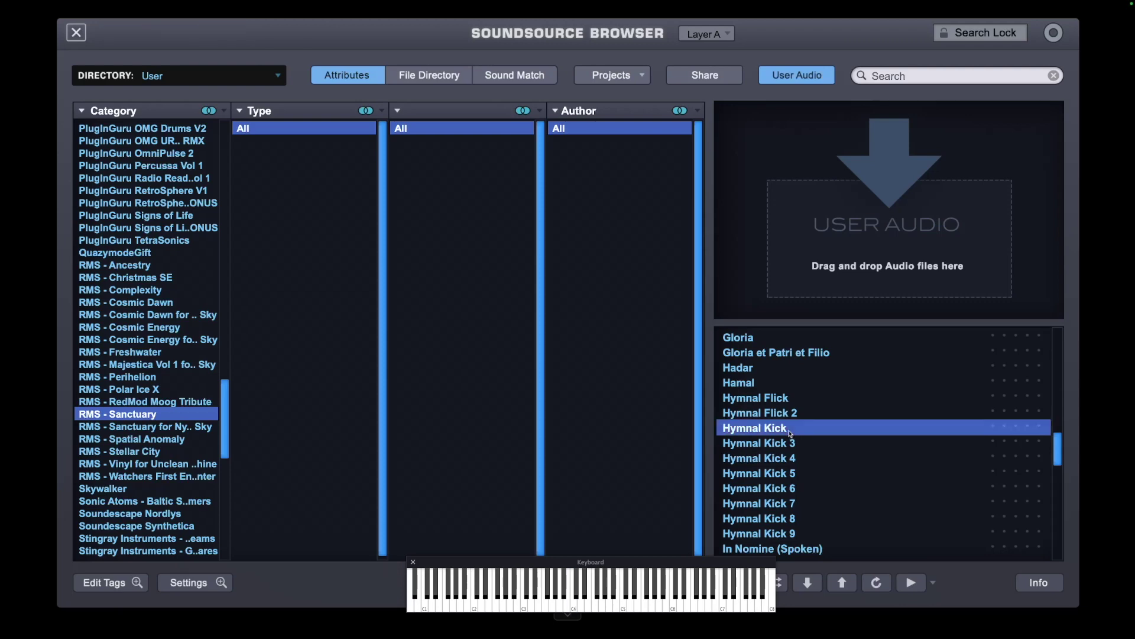
left_click(788, 455)
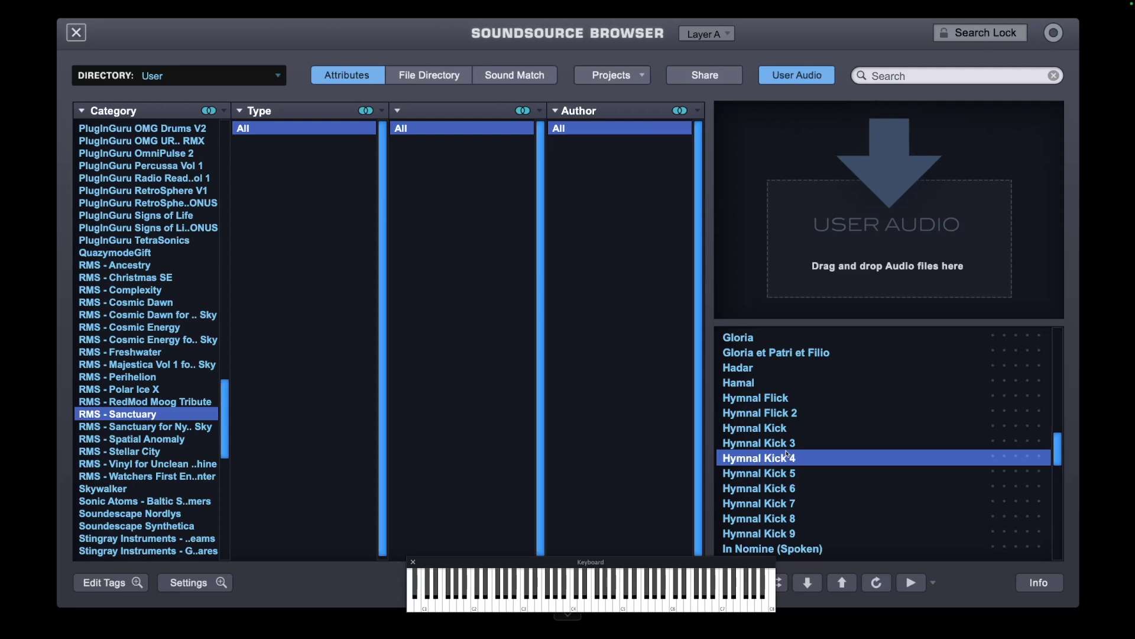
left_click(786, 502)
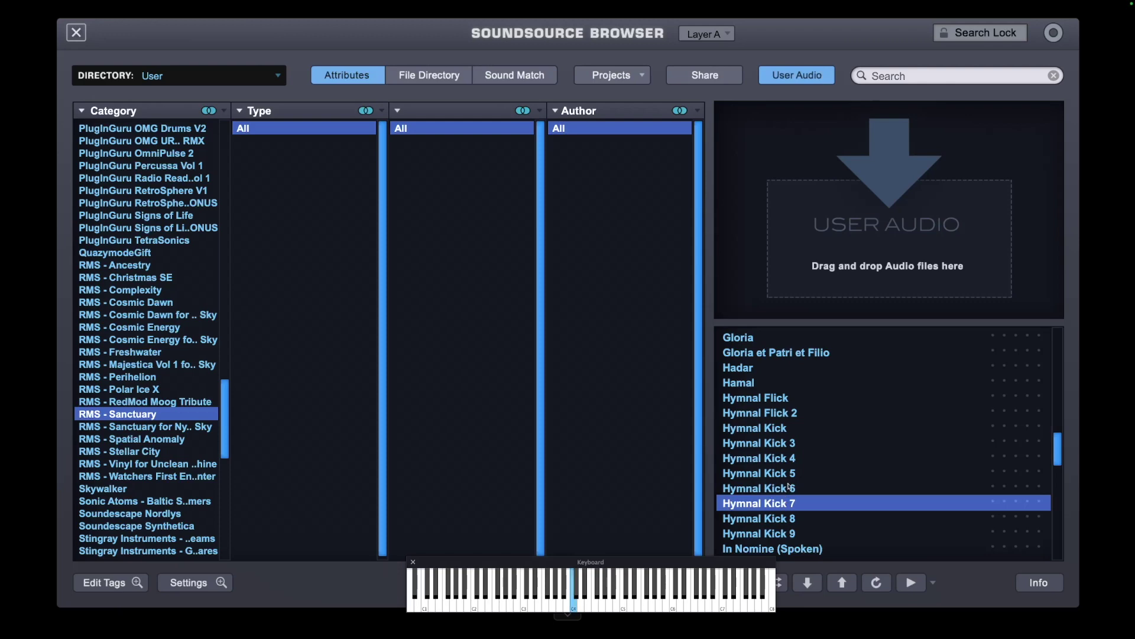
left_click(786, 476)
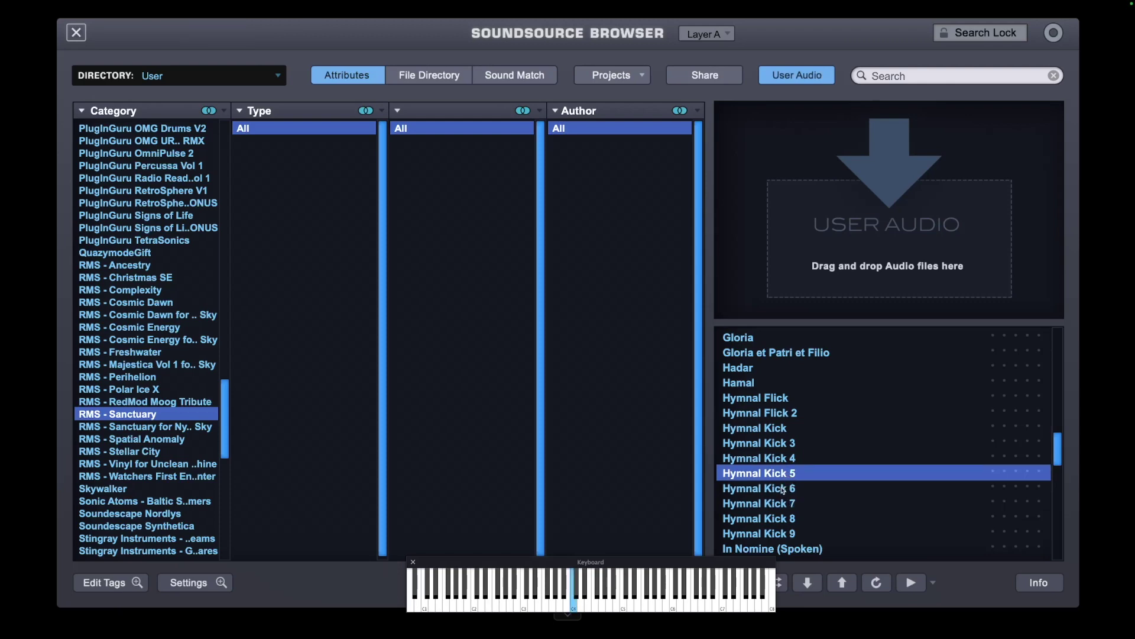
left_click(783, 490)
left_click(779, 534)
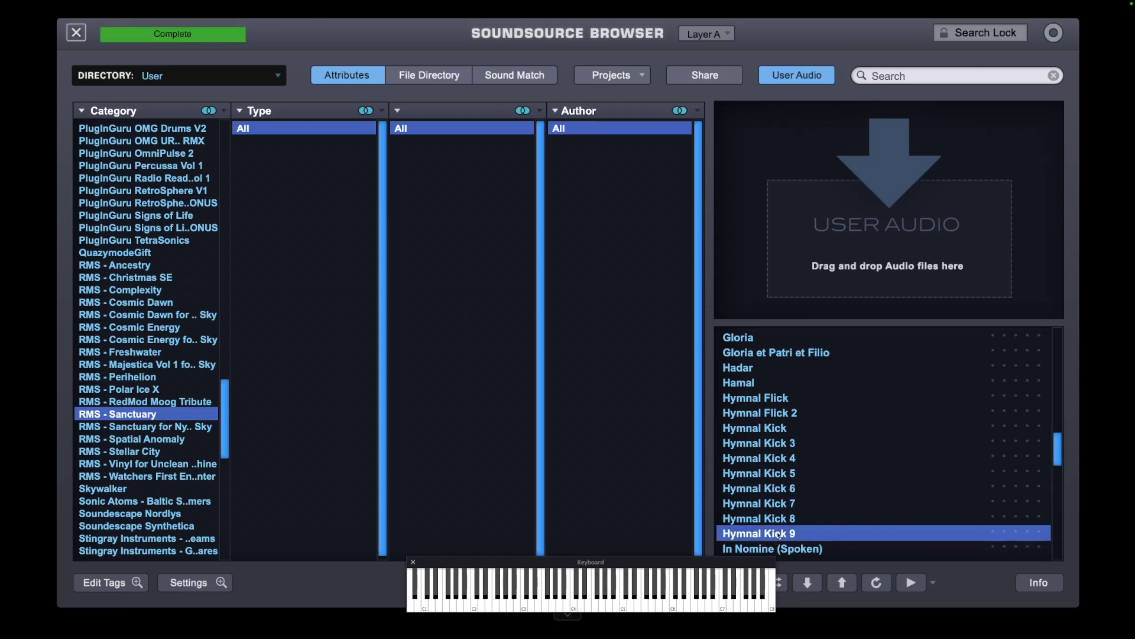
left_click(781, 523)
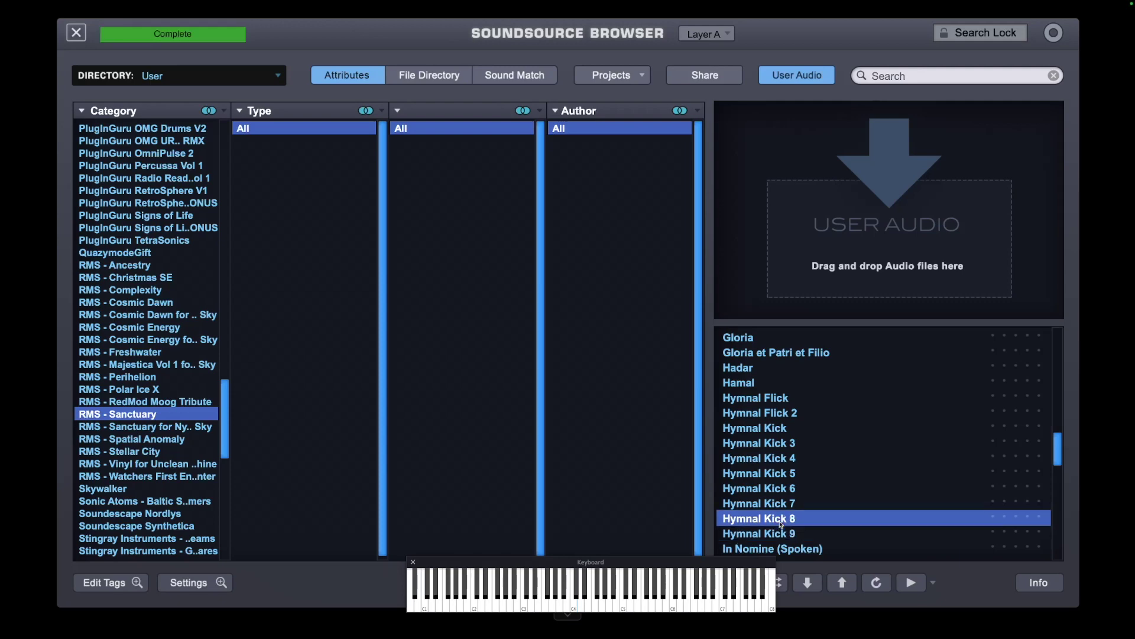
Audition the Hymnal Flick 2 and Hymnal Flick soundsources on layer A
left_click(783, 416)
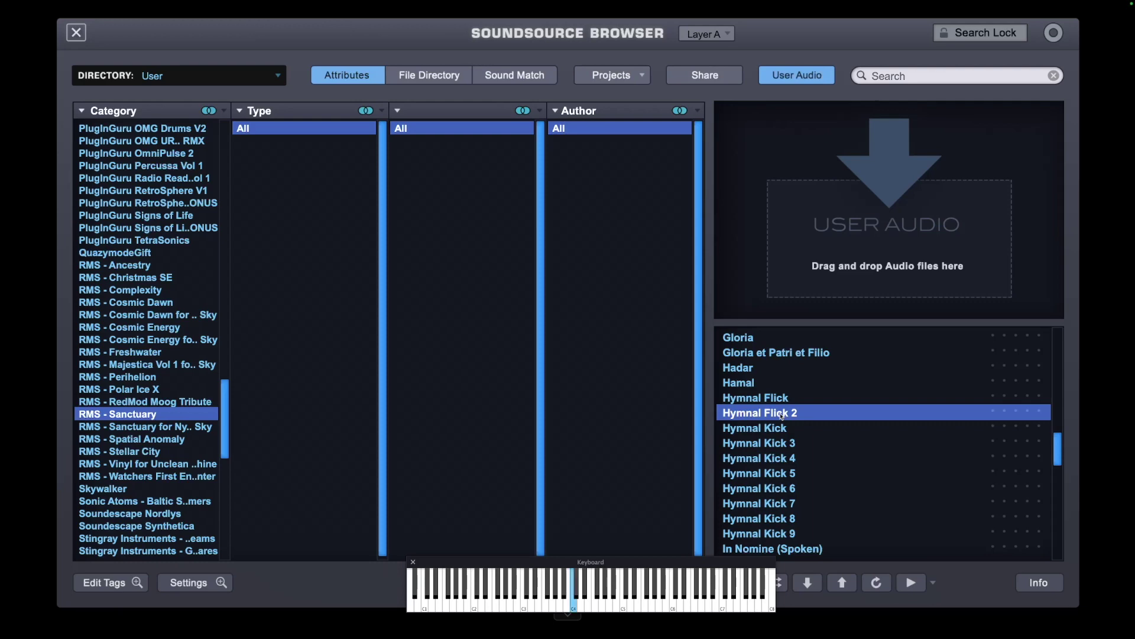
left_click(787, 400)
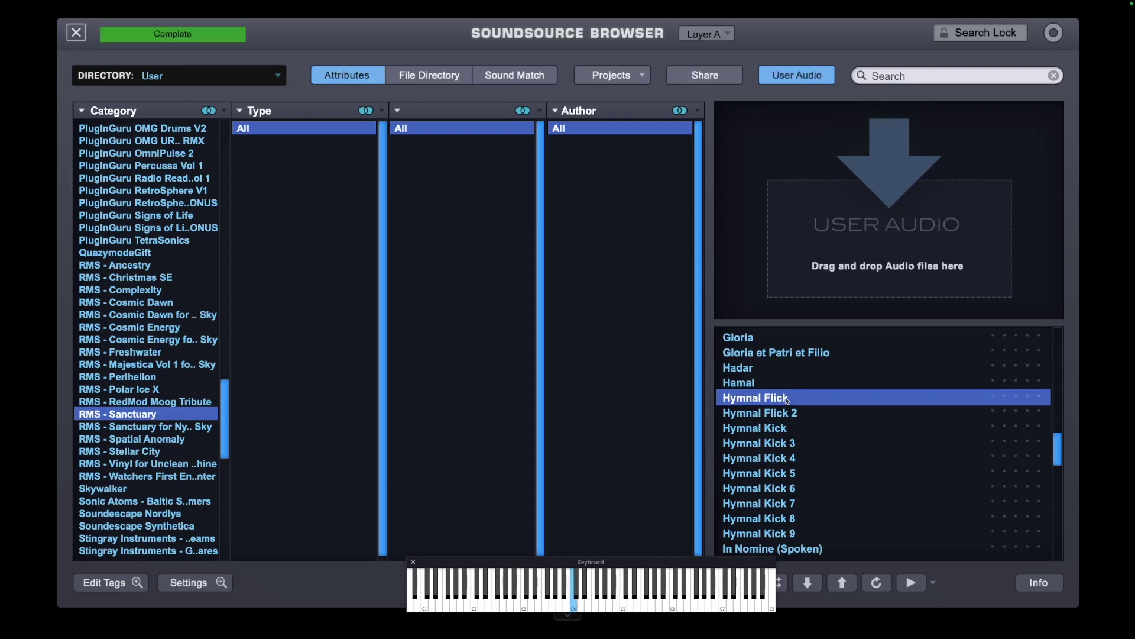
Look through the full RMS - Sanctuary soundsource list and close the soundsource browser
scroll(807, 472, "down", 2)
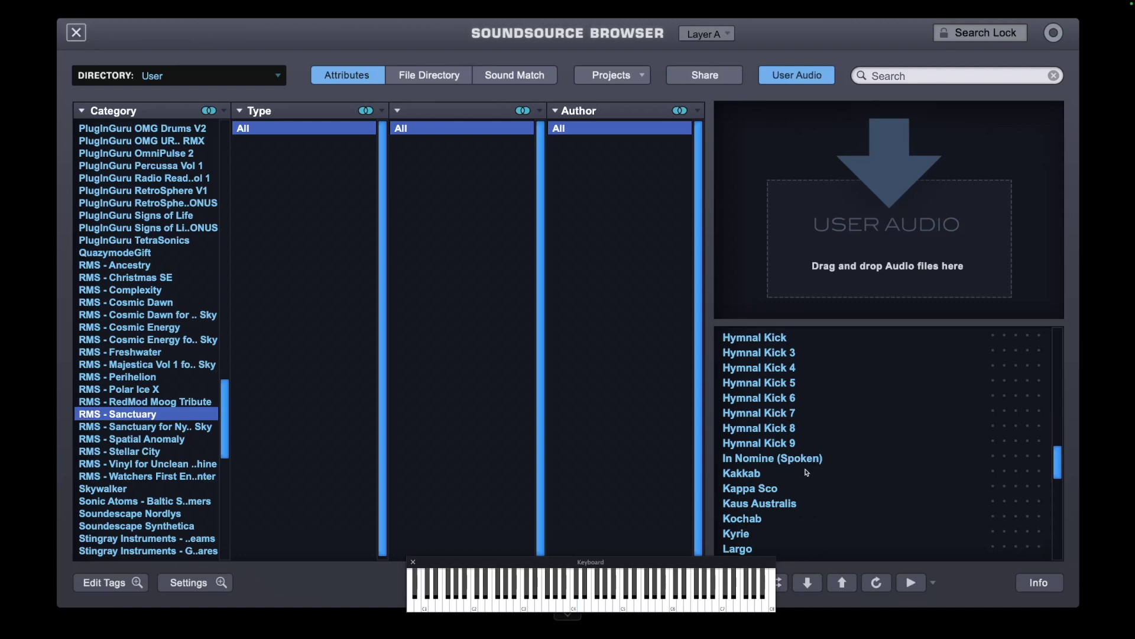
scroll(807, 472, "down", 3)
scroll(808, 473, "down", 10)
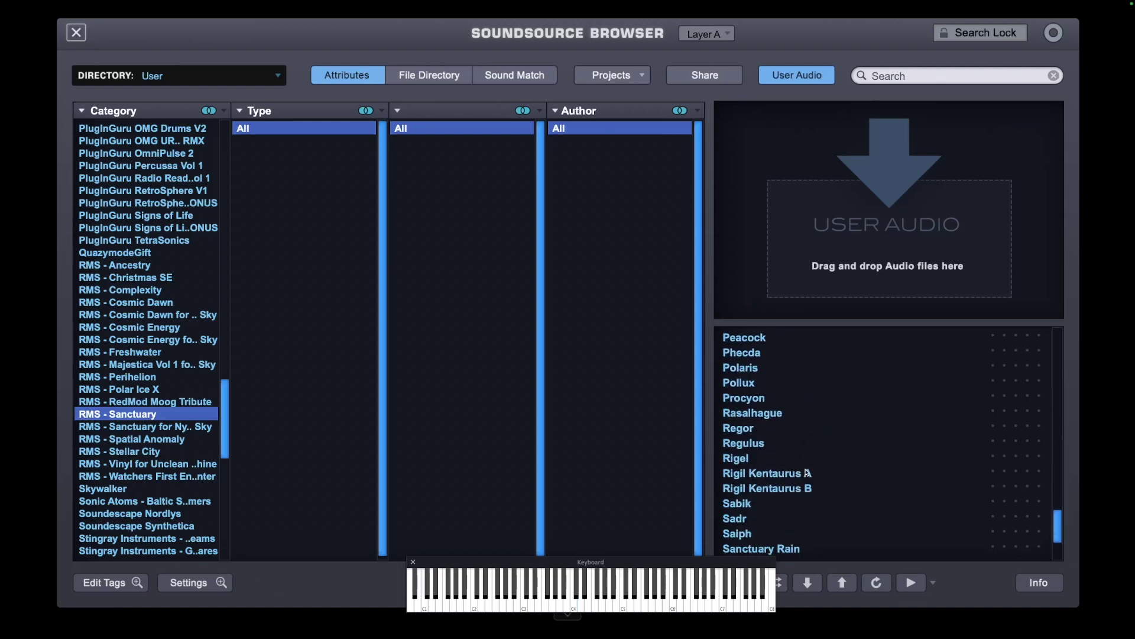
scroll(807, 473, "down", 1)
scroll(808, 473, "up", 20)
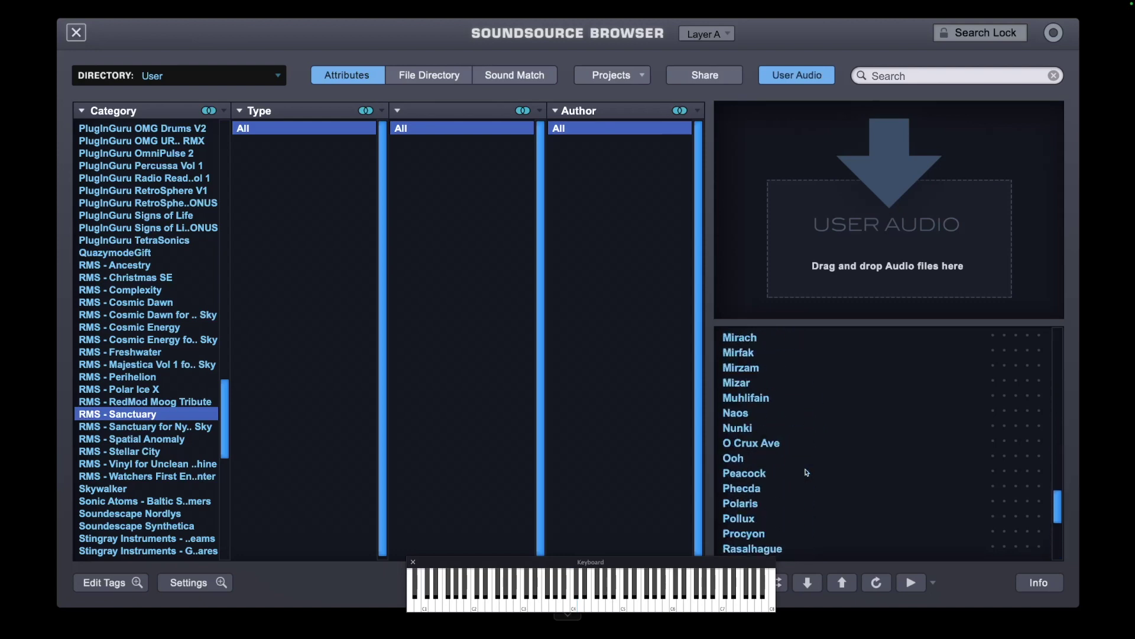
scroll(807, 473, "up", 10)
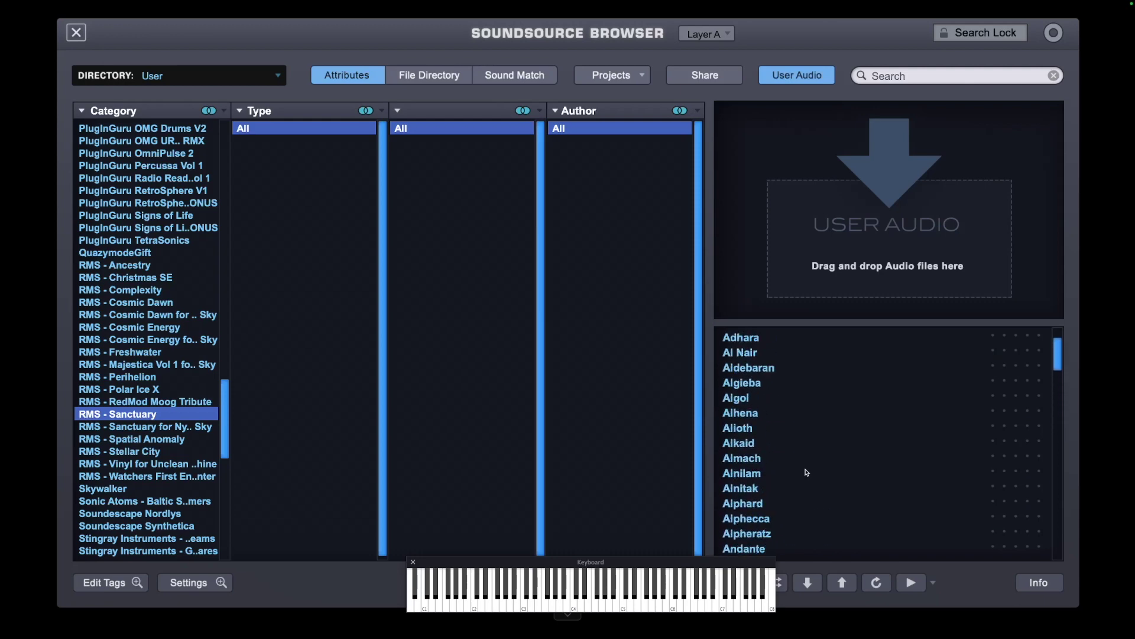
left_click(76, 32)
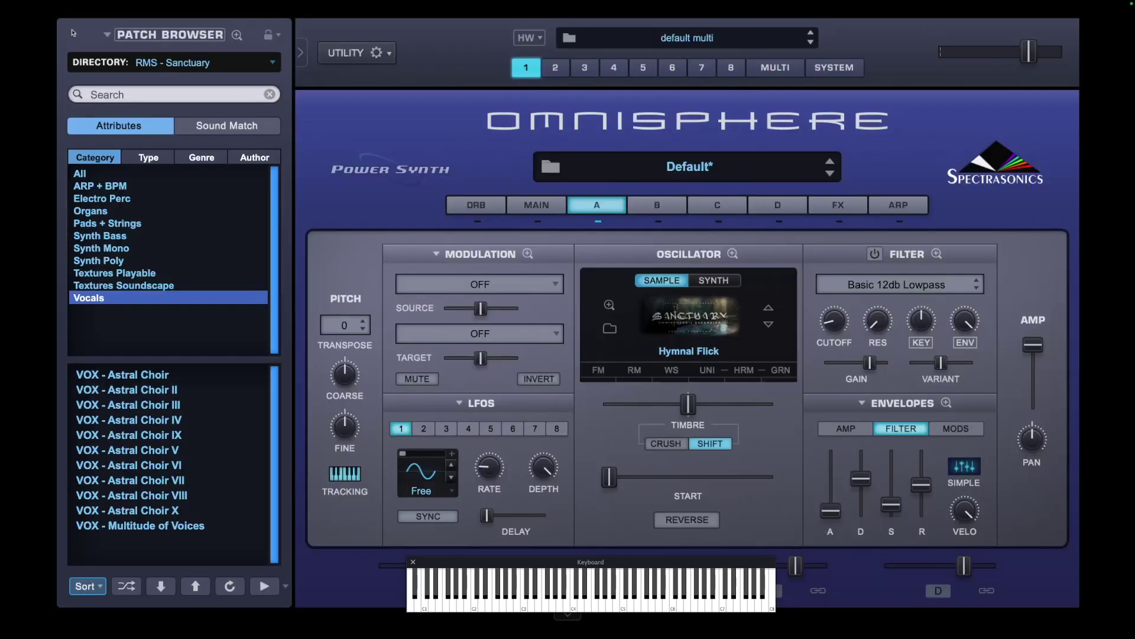
Filter the RMS - Sanctuary patches to Electro Perc, load PERC - Aonia Terra and inspect its layer B soundsource
left_click(107, 199)
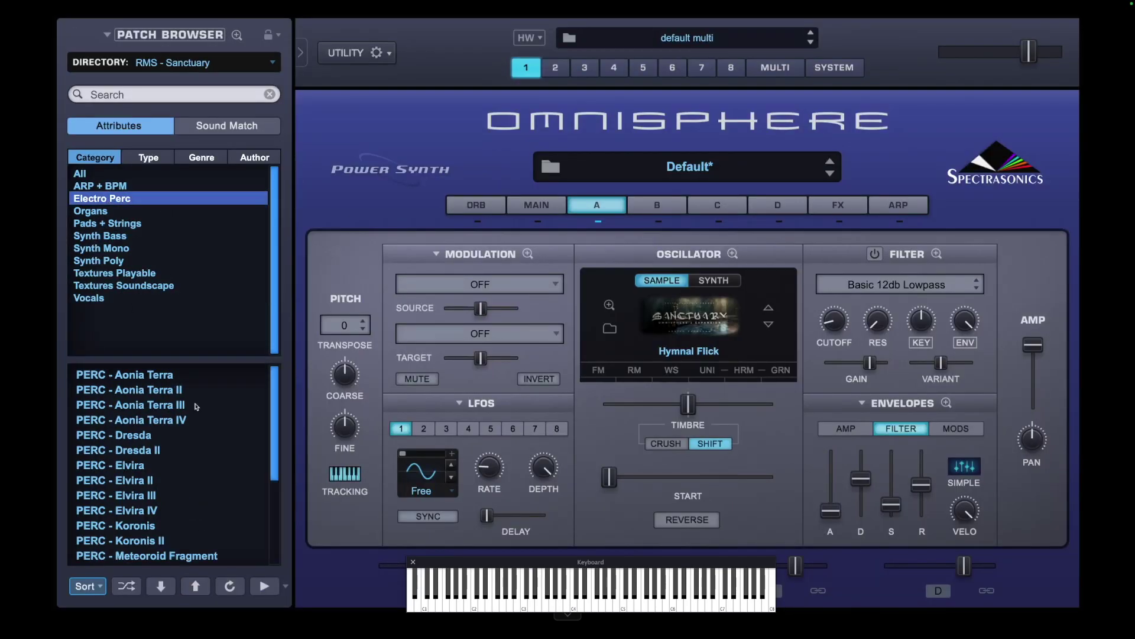
left_click(165, 372)
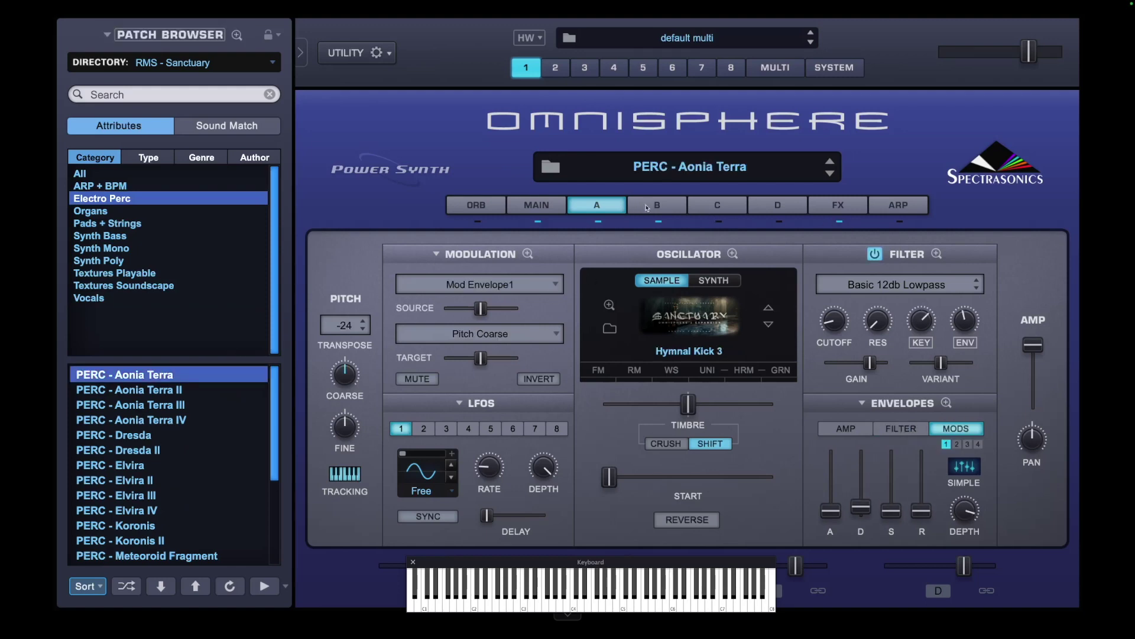
left_click(646, 206)
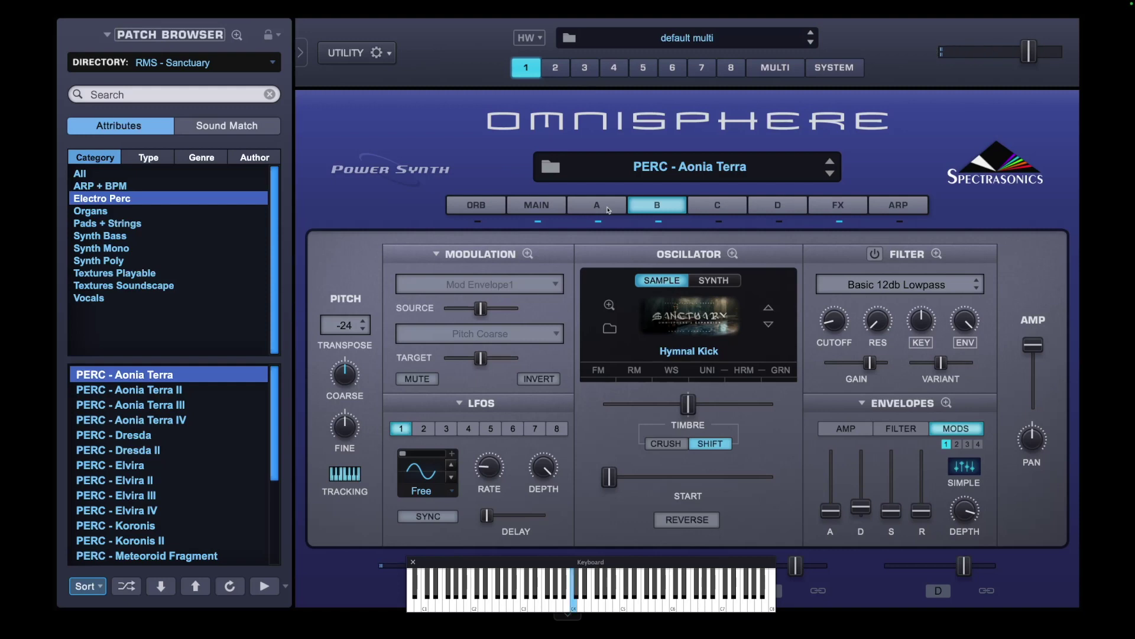
Load the PERC - Dresda patch and inspect the soundsources on its layers A and B
left_click(148, 437)
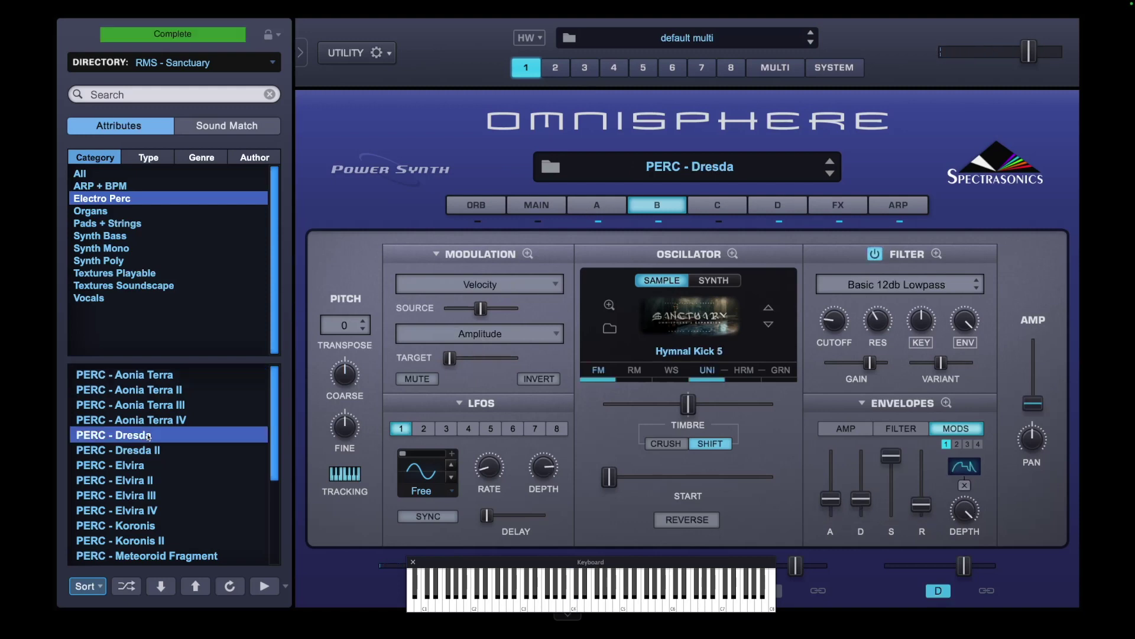
left_click(608, 205)
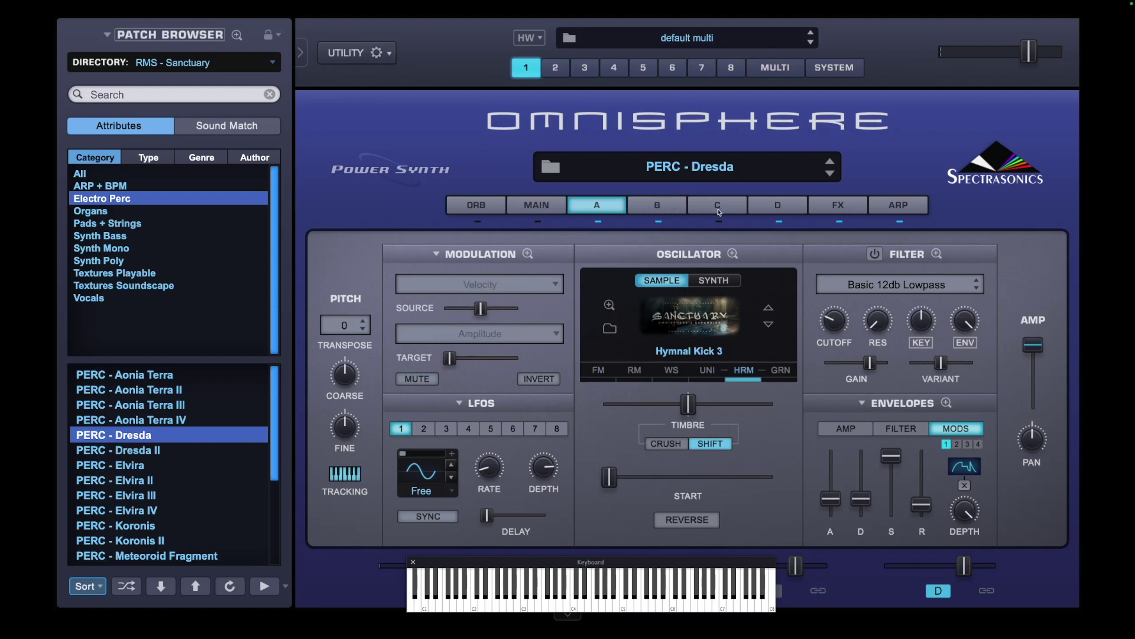
left_click(658, 207)
left_click(589, 203)
Load PERC - Elvira and inspect its layer B, and load PERC - Koronis and inspect its layer A
left_click(150, 469)
left_click(660, 207)
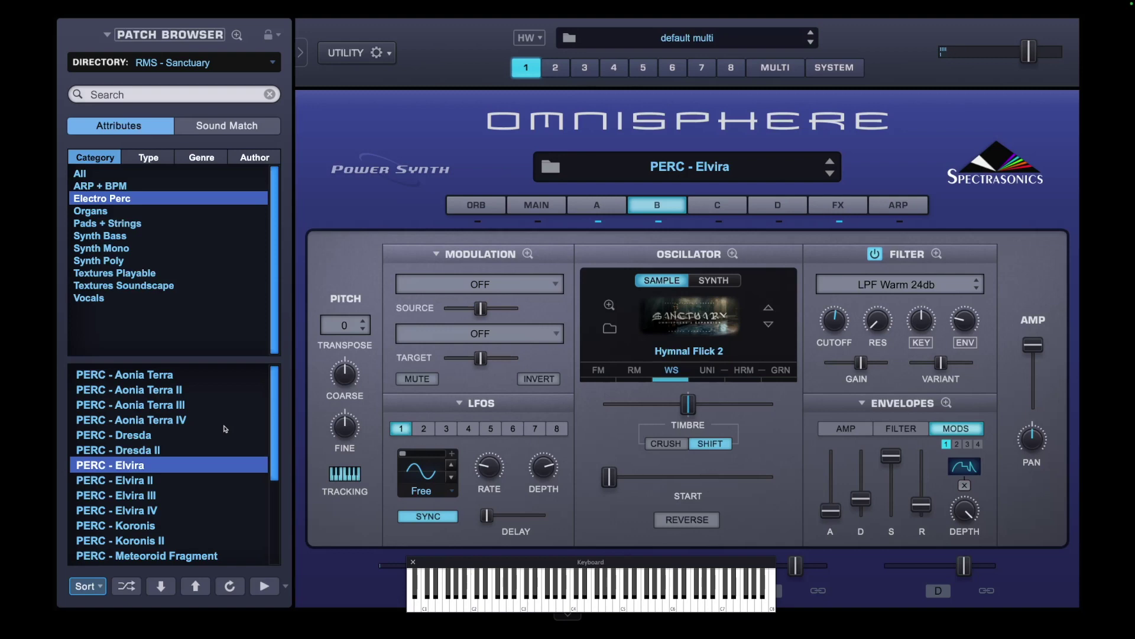
left_click(172, 525)
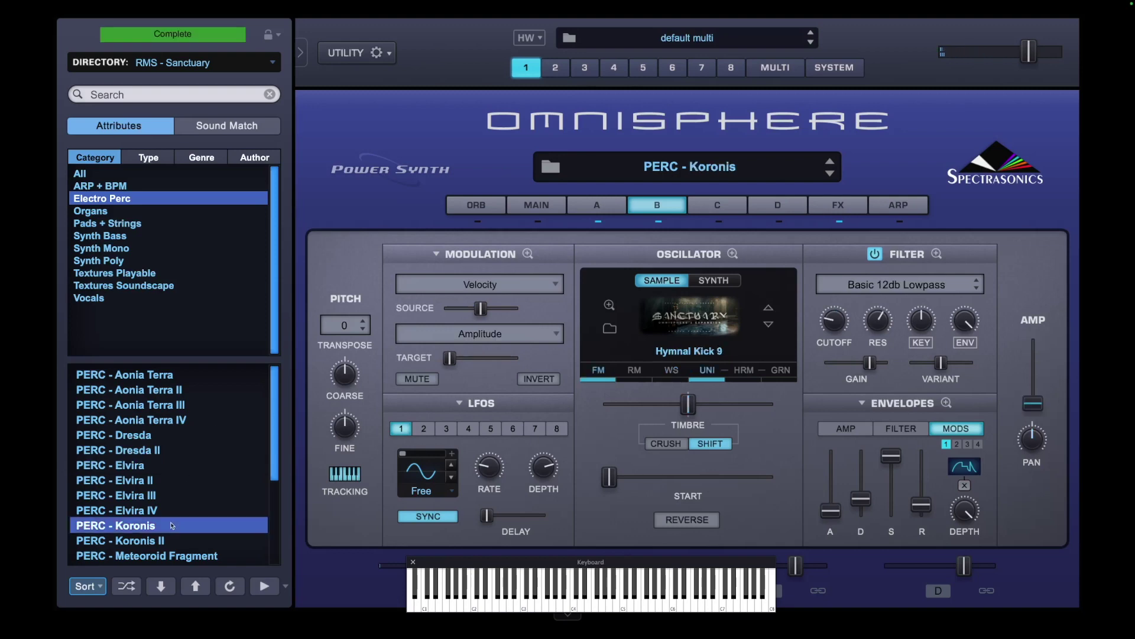
left_click(609, 210)
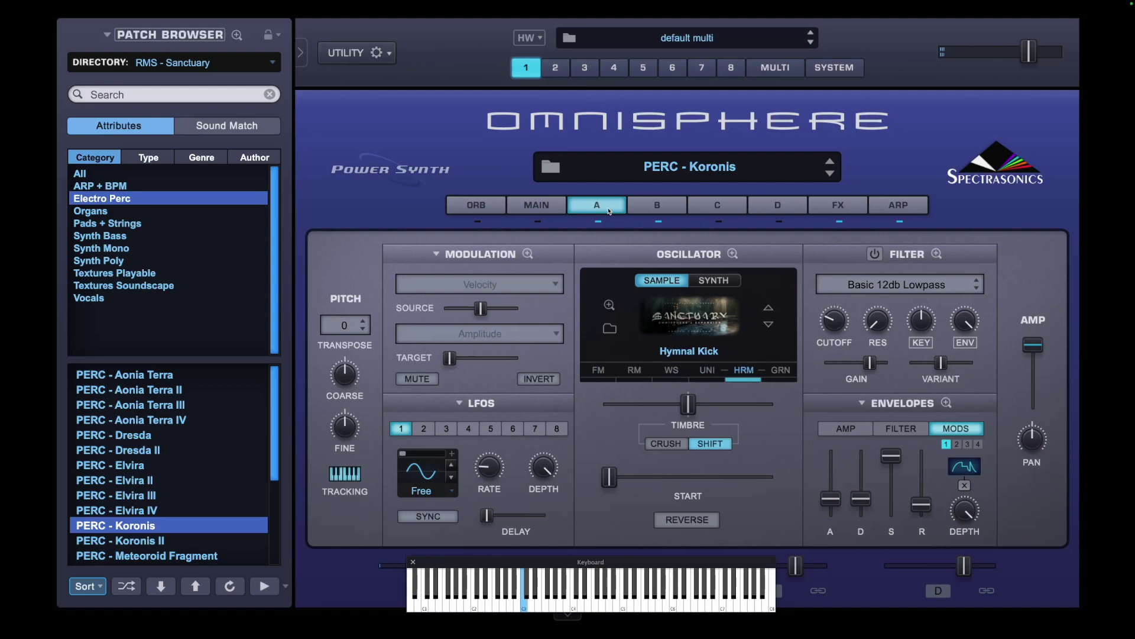
Load PERC - Meteoroid Fragment followed by PERC - Urda, and inspect the soundsources on Urda's layers A and B
scroll(174, 528, "down", 5)
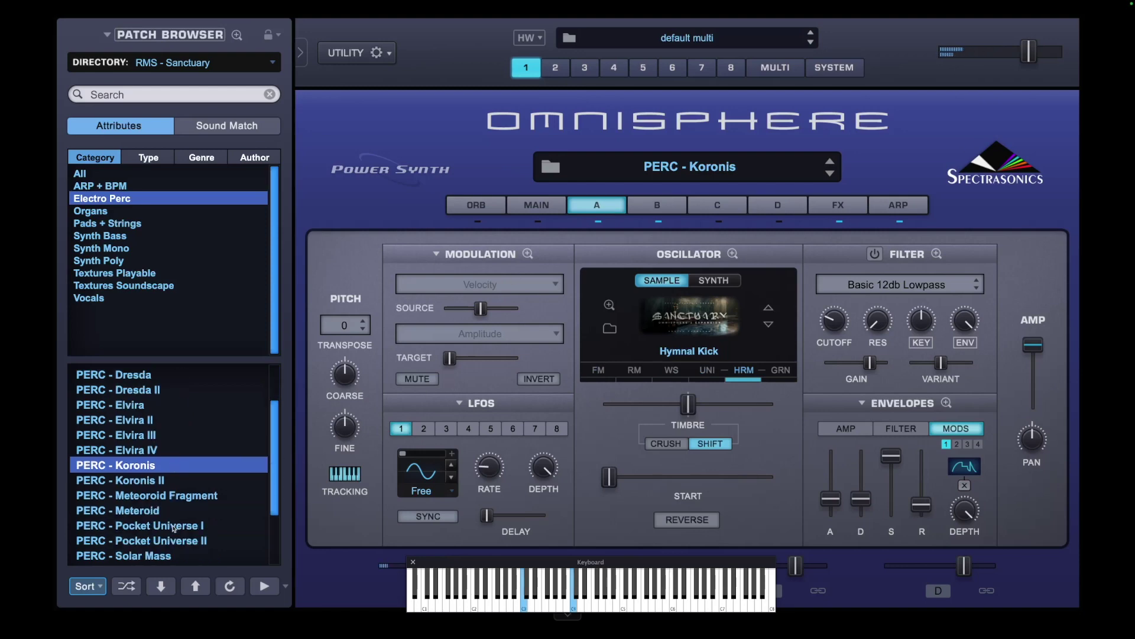
left_click(196, 451)
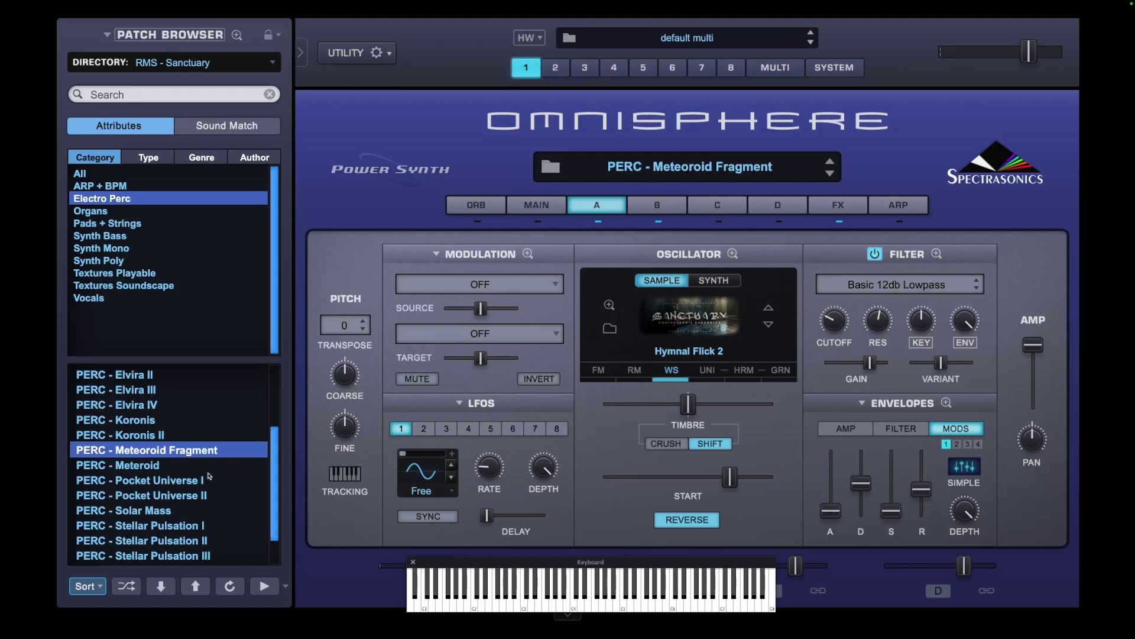
scroll(209, 476, "down", 1)
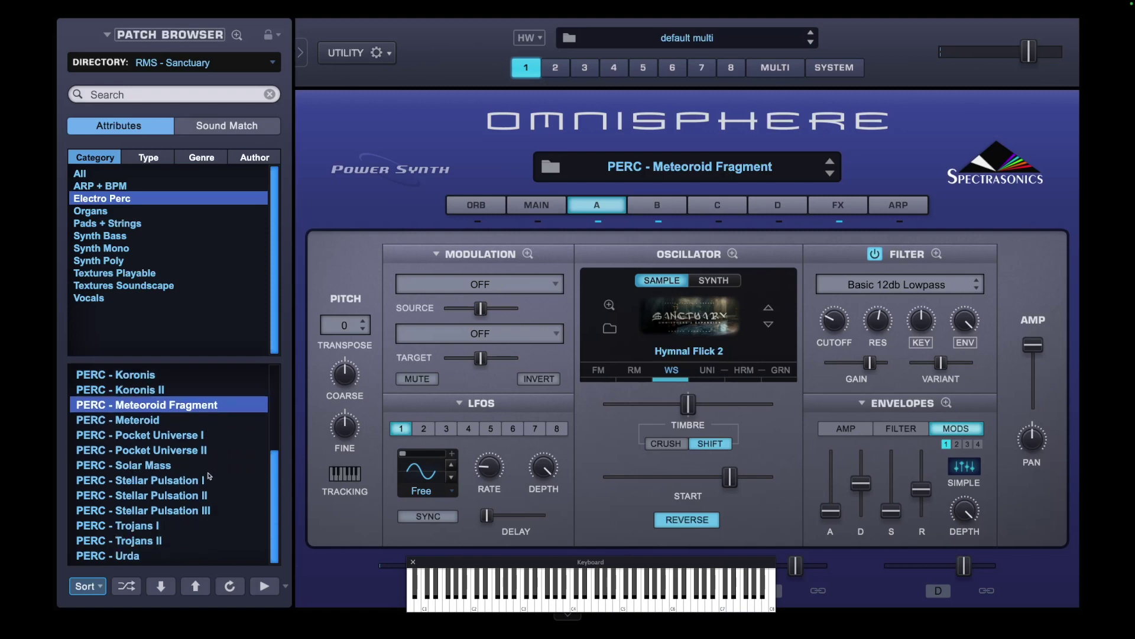
left_click(135, 557)
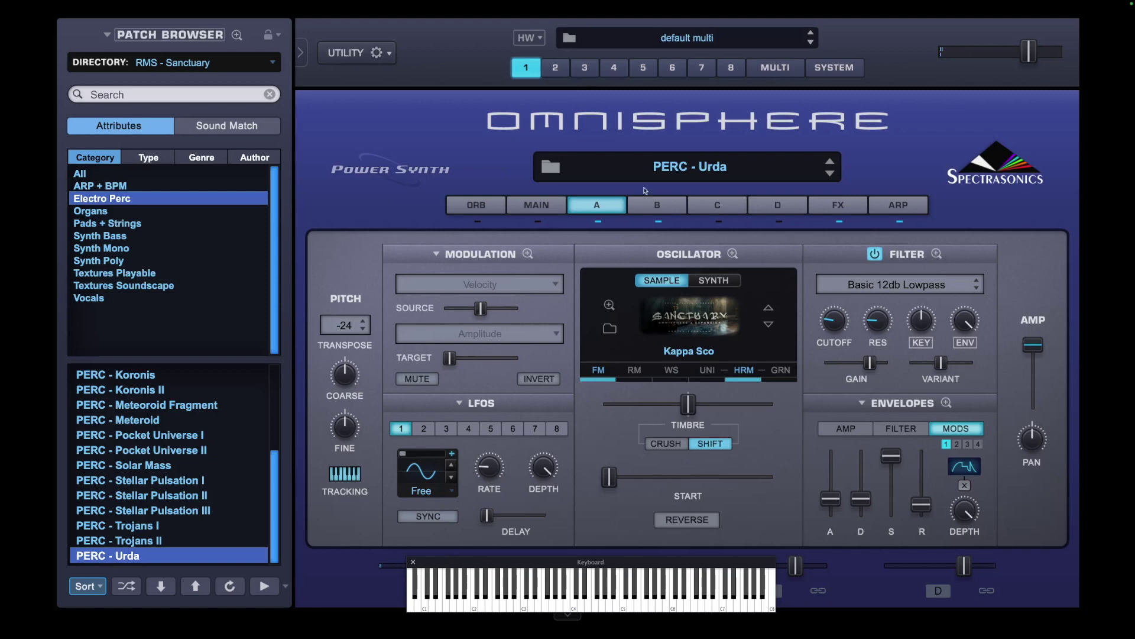
left_click(650, 205)
left_click(606, 210)
Open the multi browser and set its directory to the user directory RMS - Sanctuary
left_click(704, 39)
left_click(259, 78)
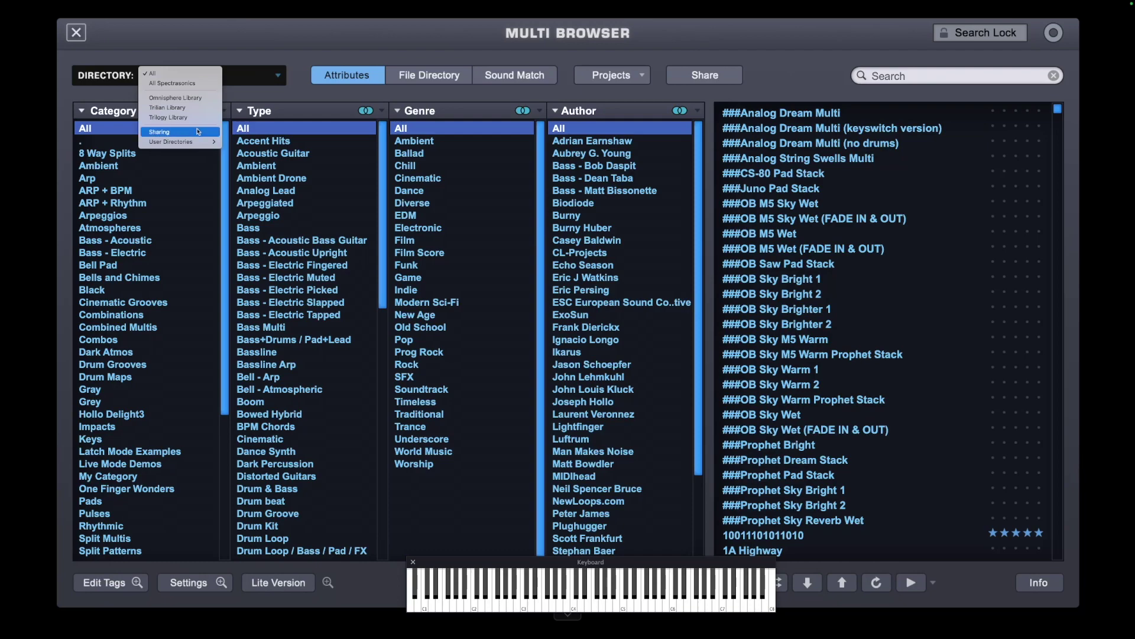
mouse_move(177, 142)
scroll(273, 536, "down", 5)
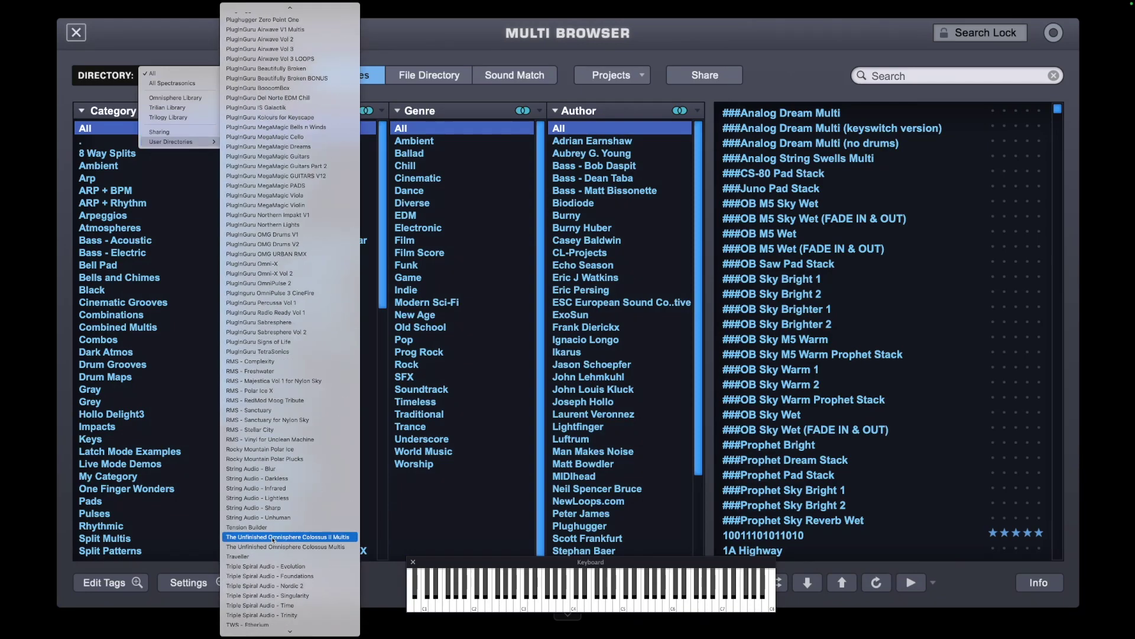
scroll(273, 536, "down", 3)
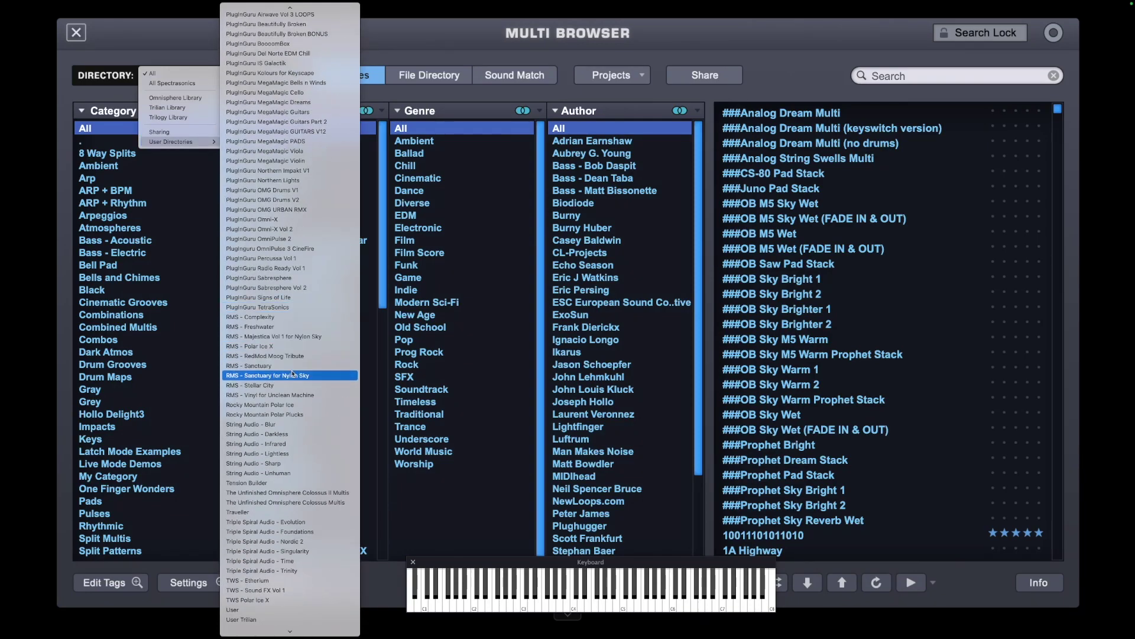
left_click(290, 366)
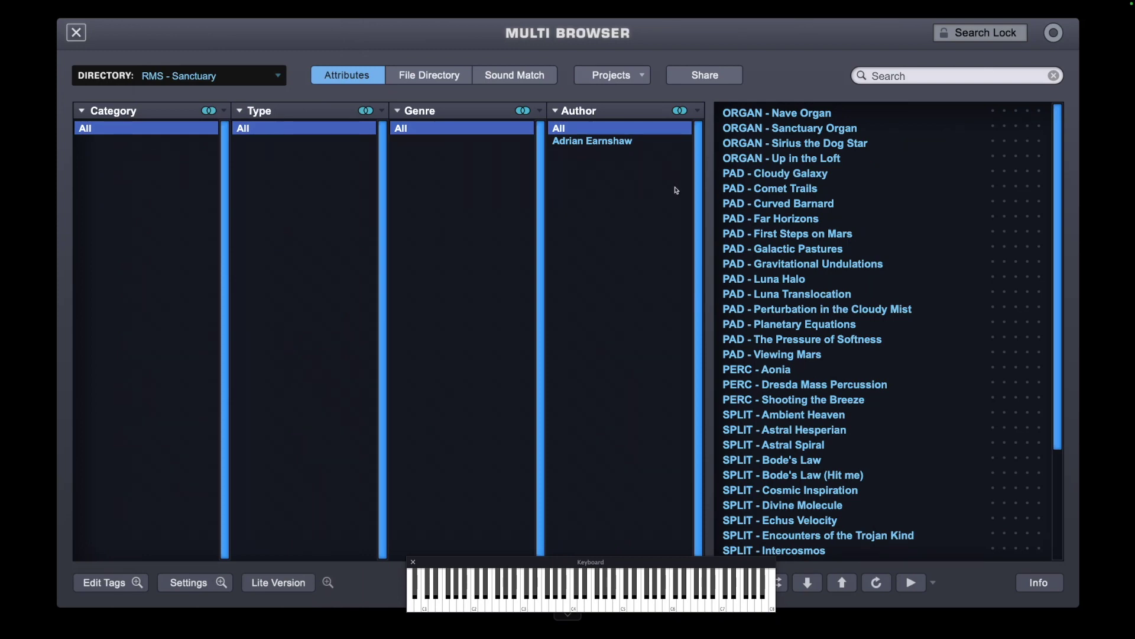
Load the multi SPLIT - Urda the Beautiful and close the multi browser
scroll(870, 443, "down", 3)
scroll(870, 443, "up", 3)
scroll(806, 402, "down", 3)
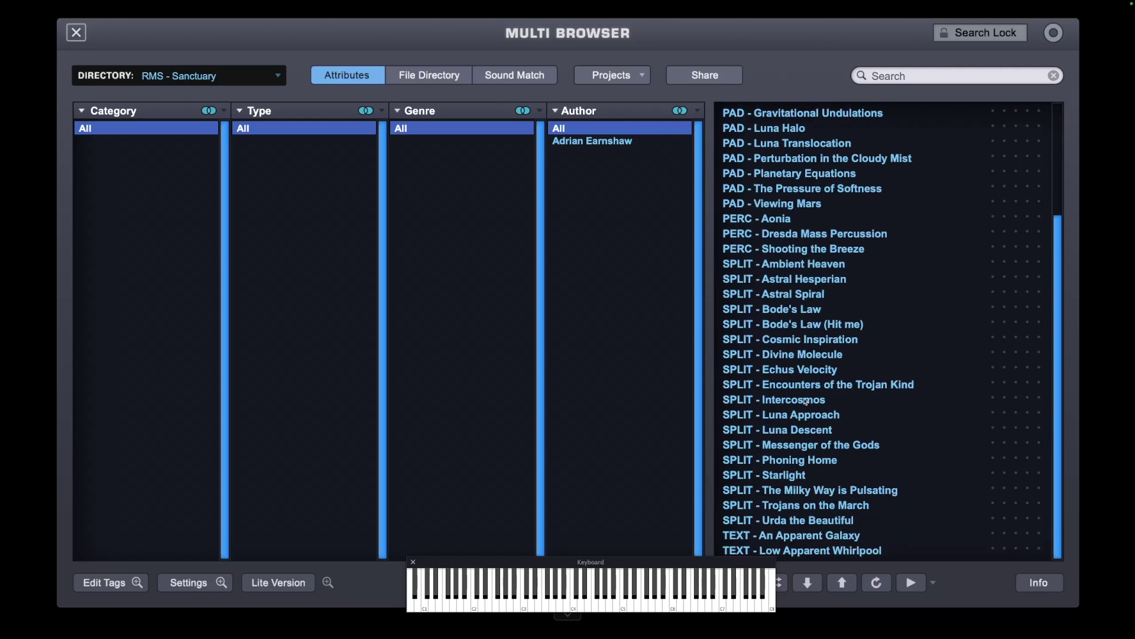
scroll(806, 402, "up", 4)
scroll(807, 402, "down", 4)
double_click(816, 522)
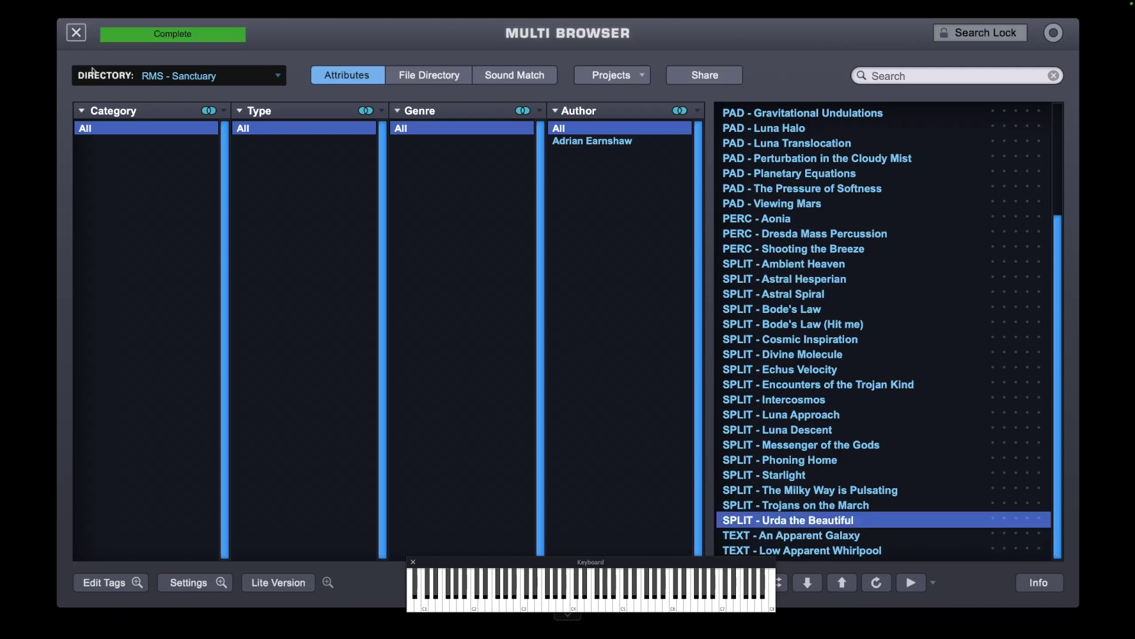
left_click(81, 37)
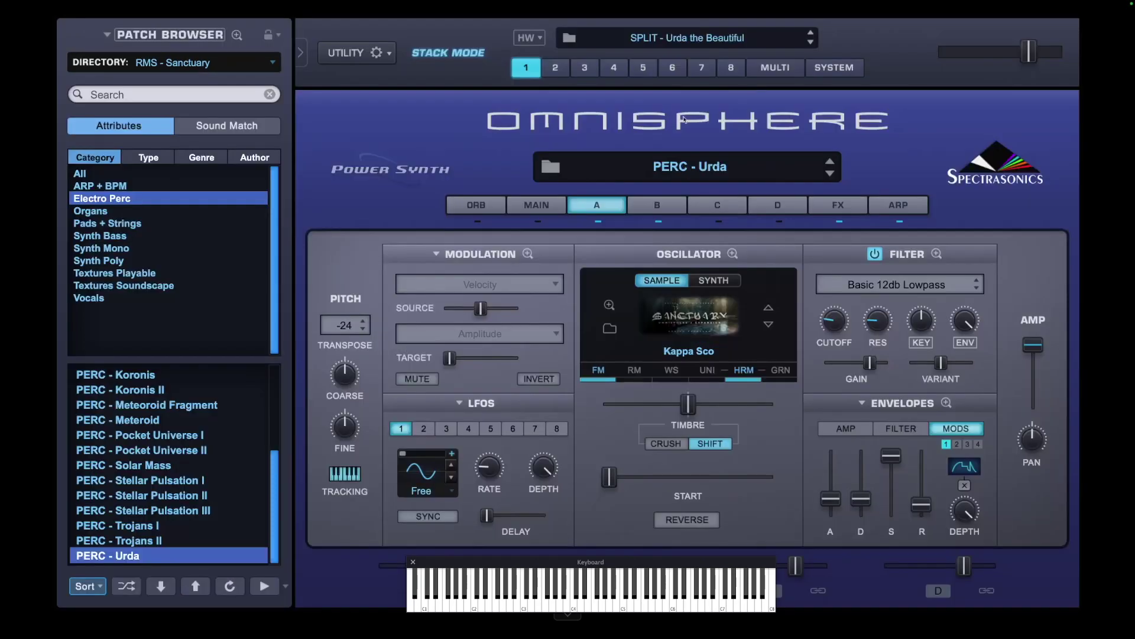
View the multi's mixer, and inspect the layer A and B soundsources of PERC - Urda in part 1
left_click(756, 64)
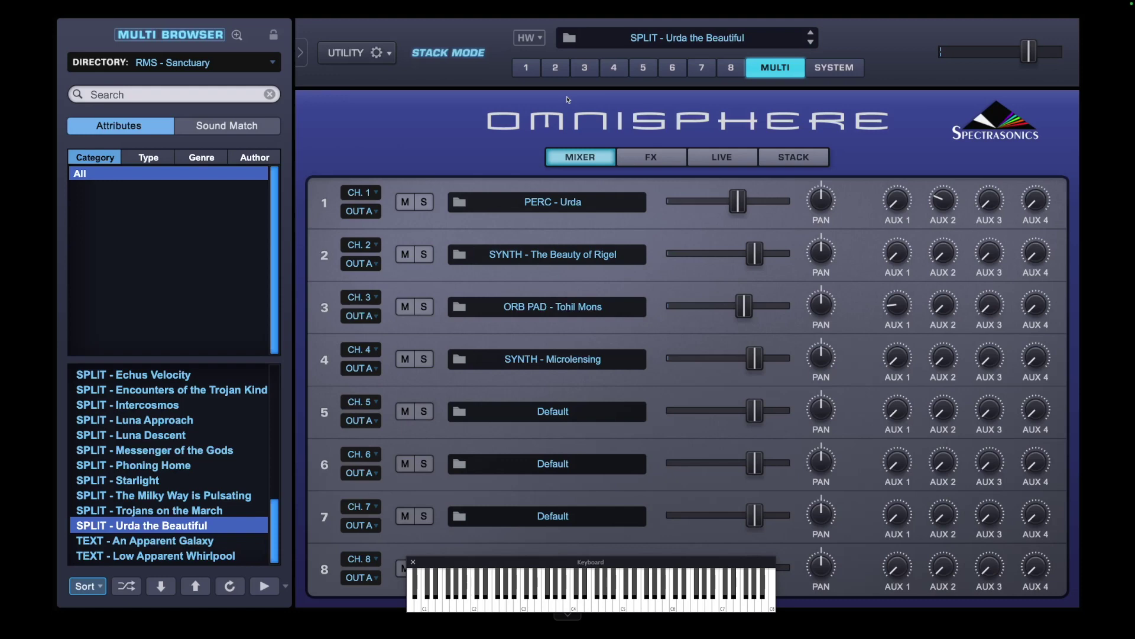
left_click(532, 70)
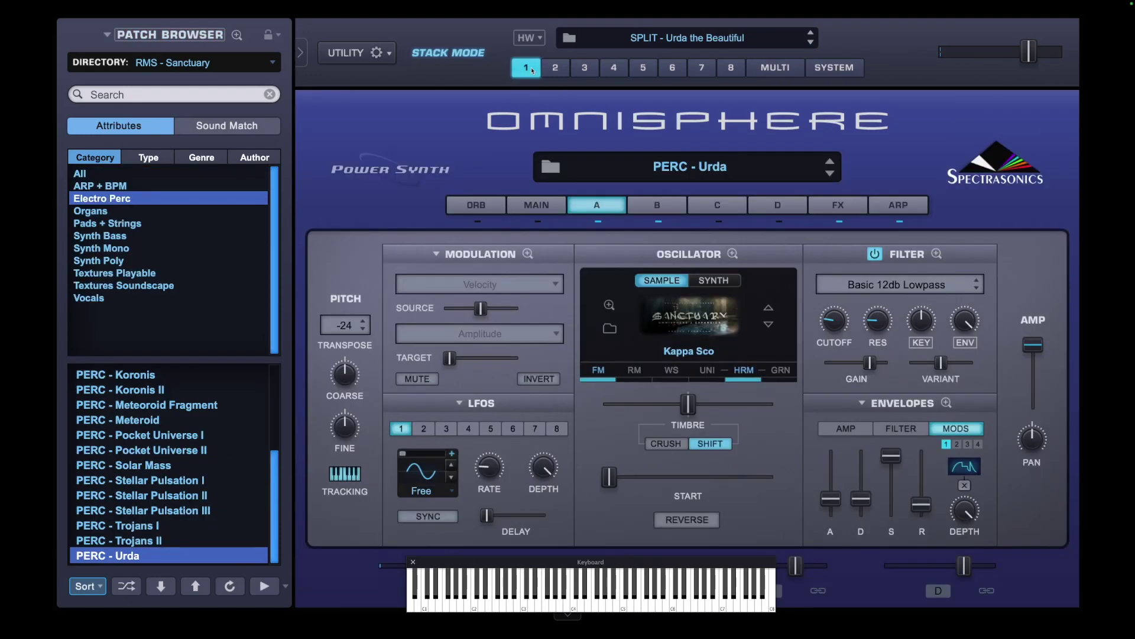
left_click(662, 207)
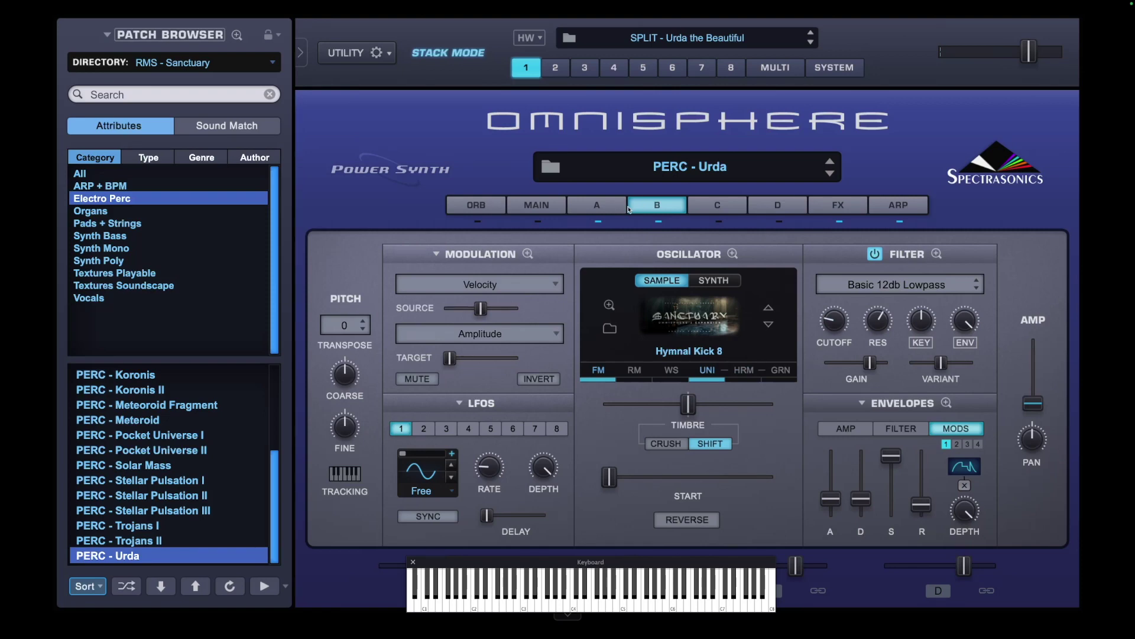
left_click(596, 205)
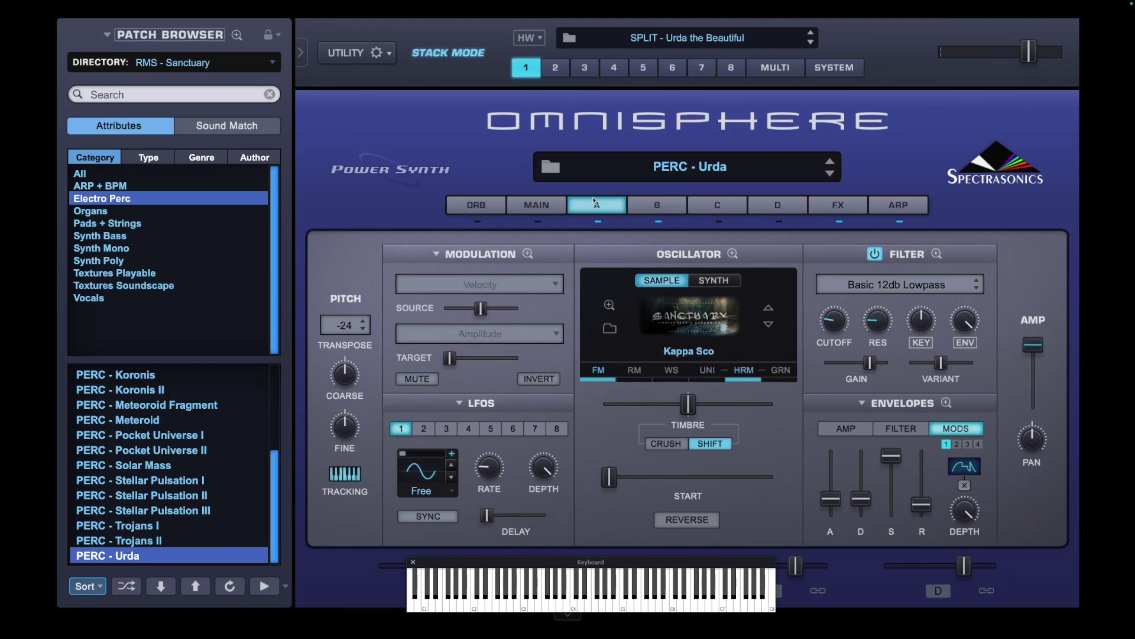
Inspect the soundsources on layers A, B and C of SYNTH - The Beauty of Rigel in part 2
left_click(555, 69)
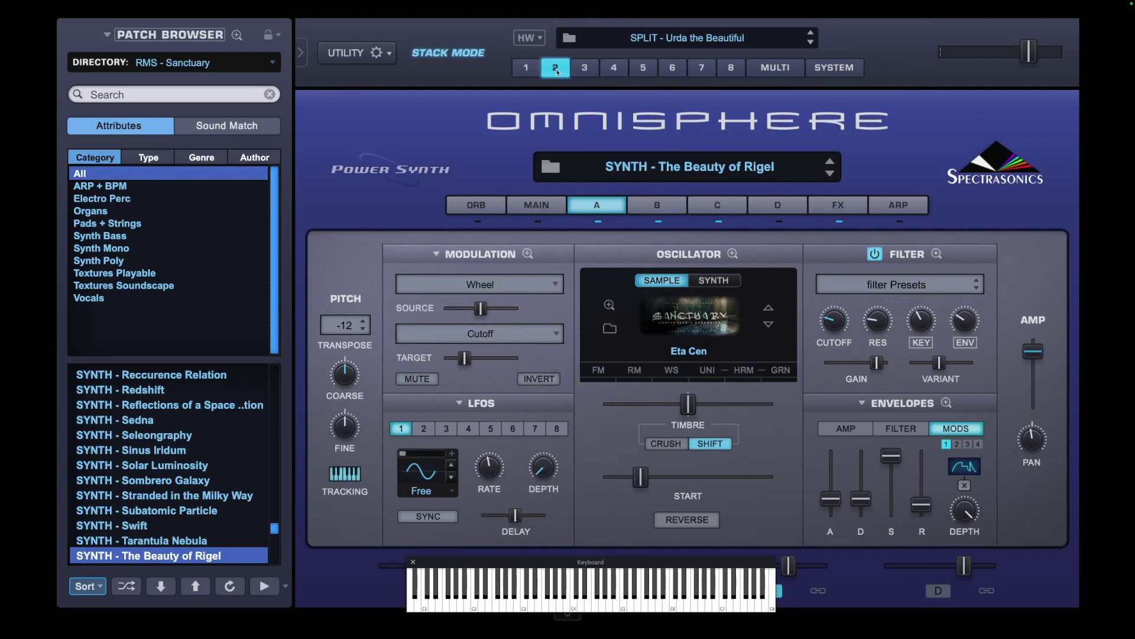
left_click(660, 211)
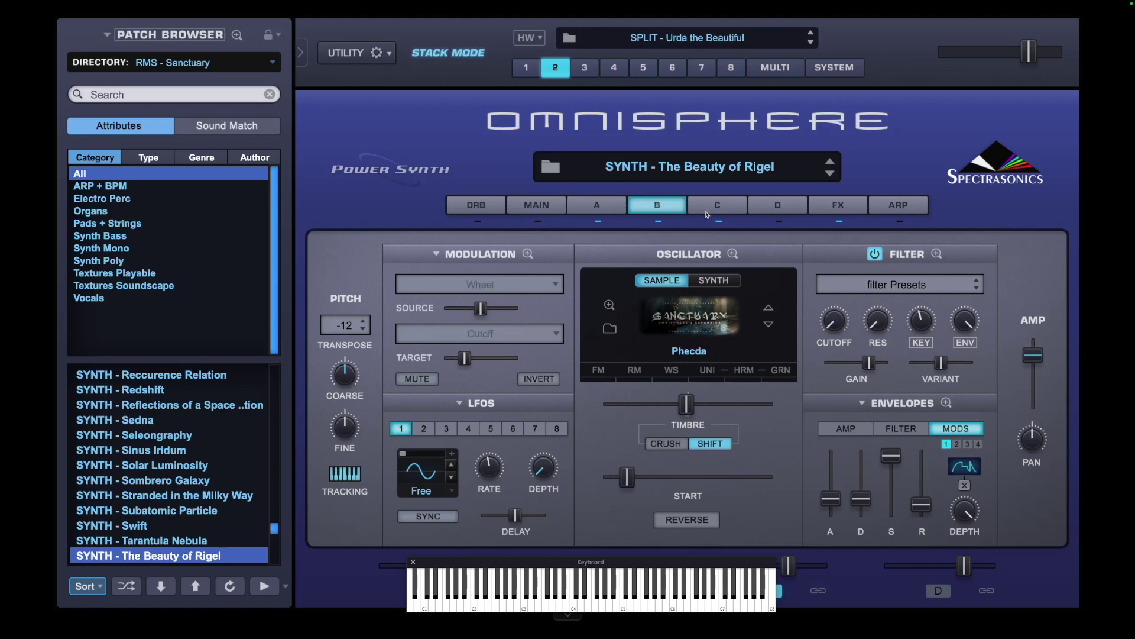
left_click(707, 214)
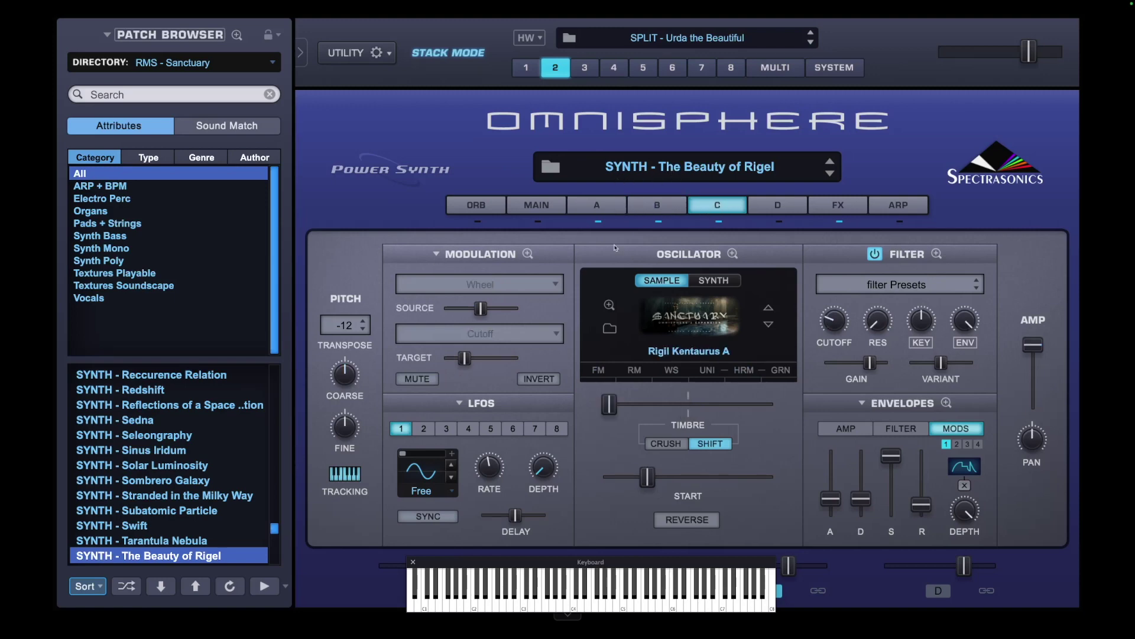
Inspect the oscillators on layers A, B and C of ORB PAD - Tohil Mons in part 3
left_click(593, 75)
left_click(651, 207)
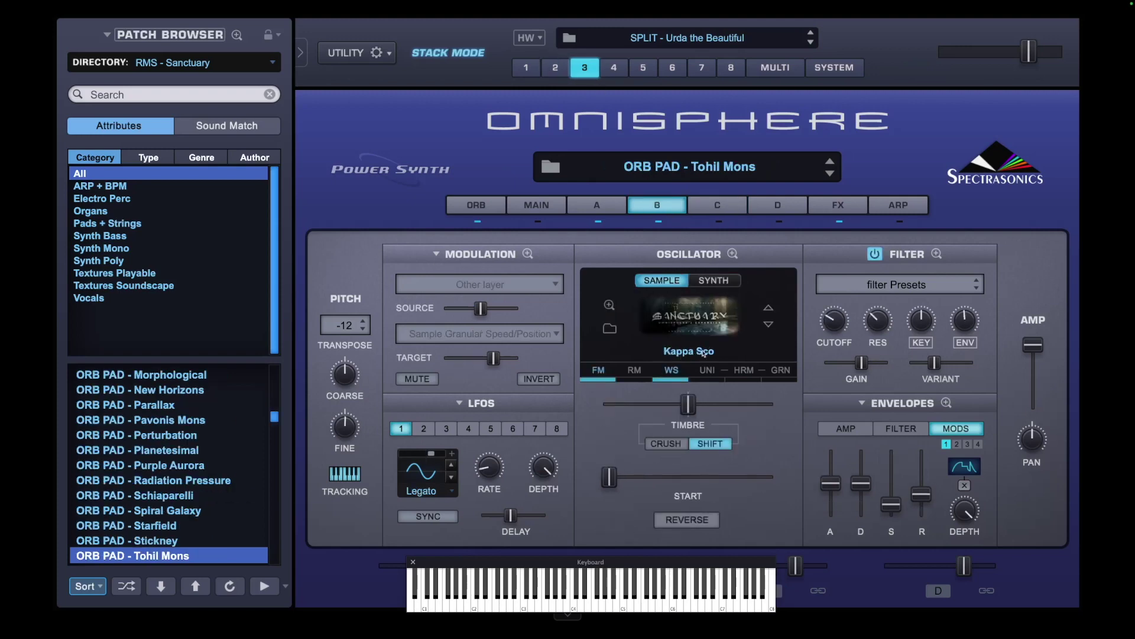
left_click(722, 210)
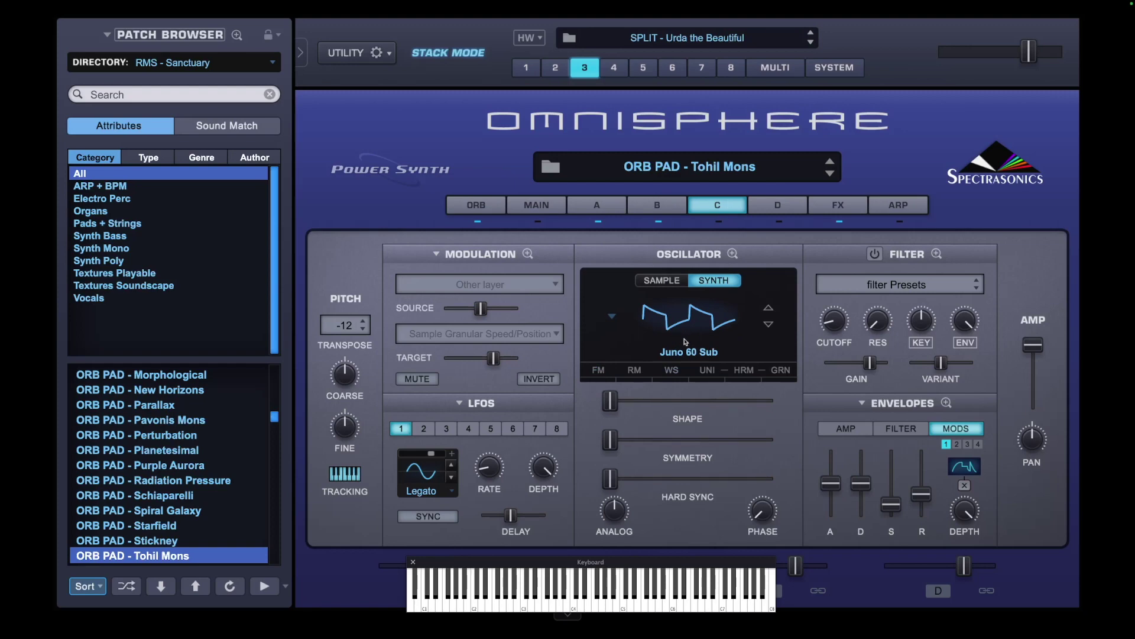
left_click(672, 204)
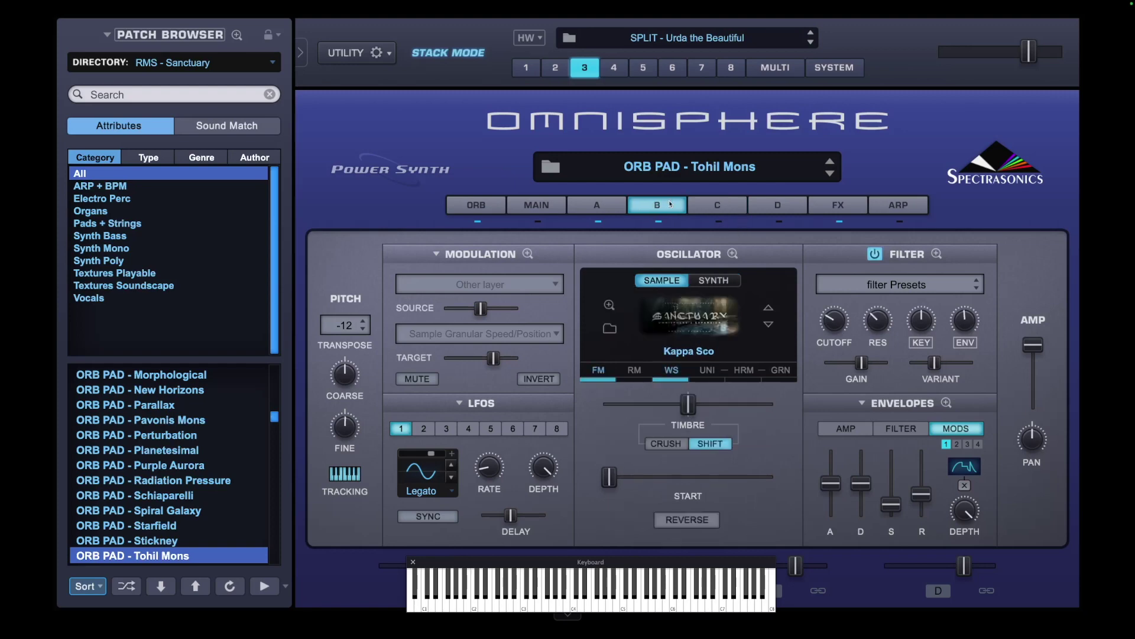
left_click(602, 207)
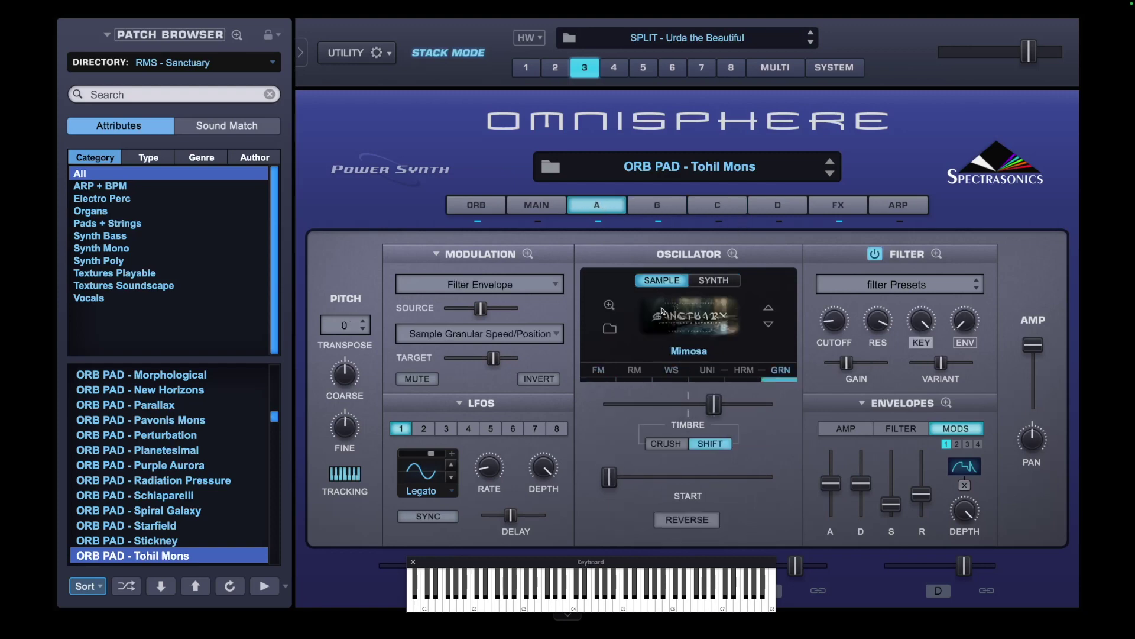
Inspect the soundsources on layers A, B and C of SYNTH - Microlensing in part 4
left_click(617, 72)
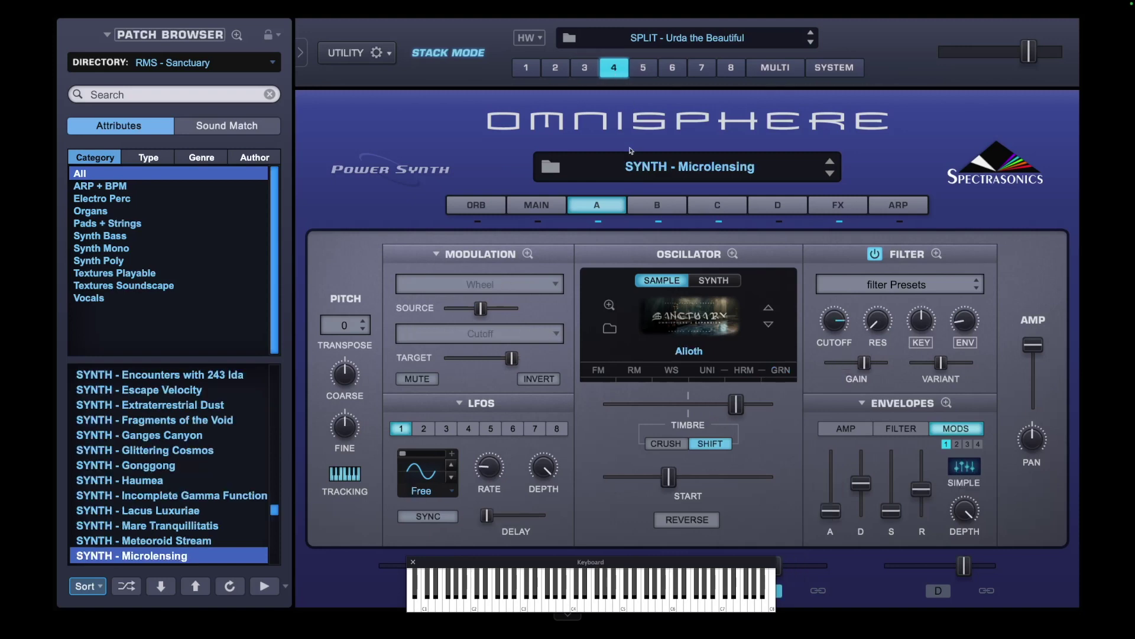
left_click(652, 207)
left_click(695, 210)
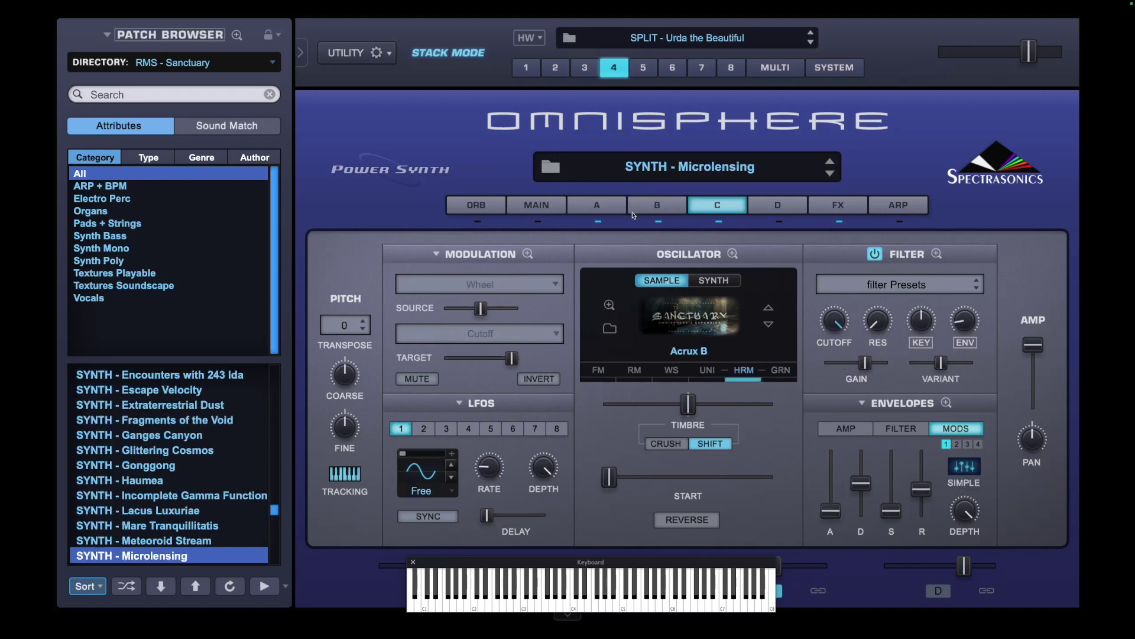